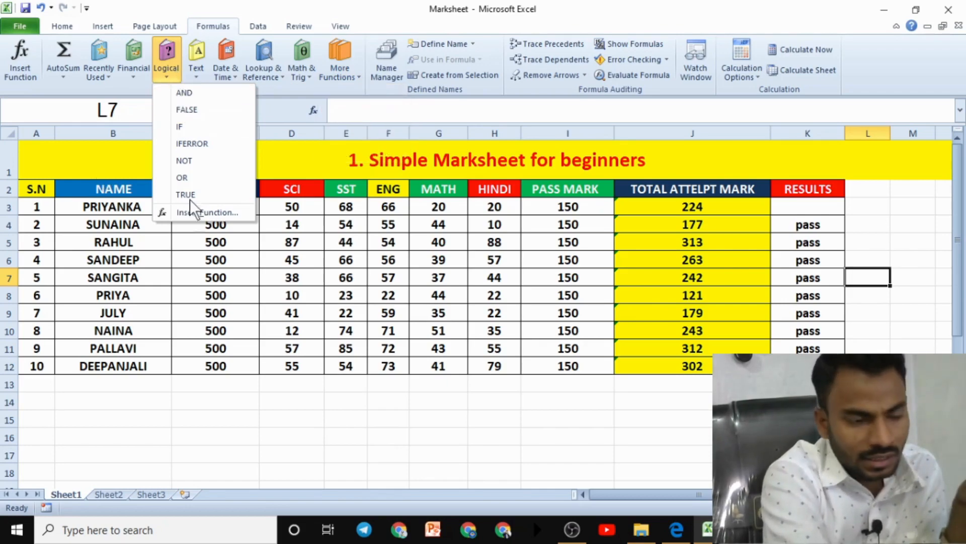
Switch to the PDF notes in Edge and review the "Simple Mark sheet for beginner" example under the IF formula section.
click(677, 523)
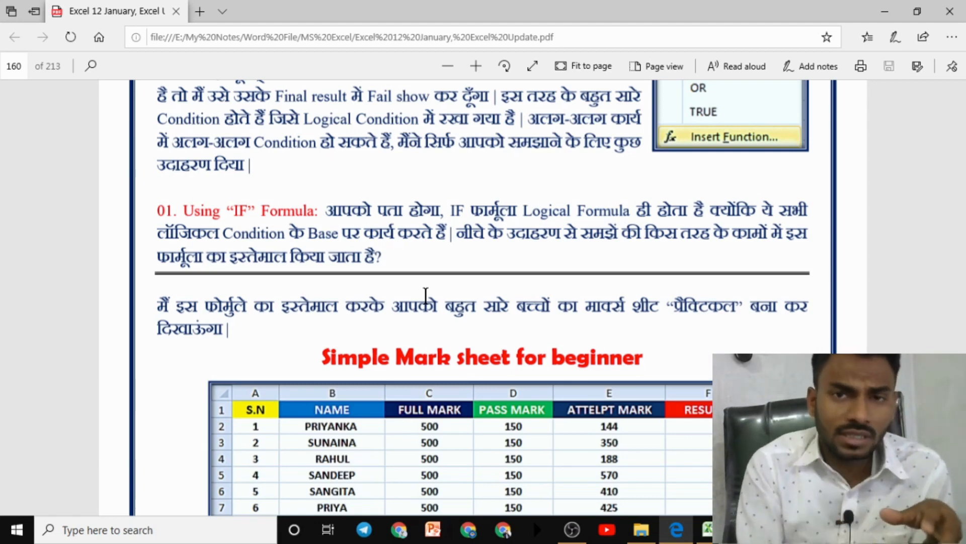
scroll(440, 325, down, 3)
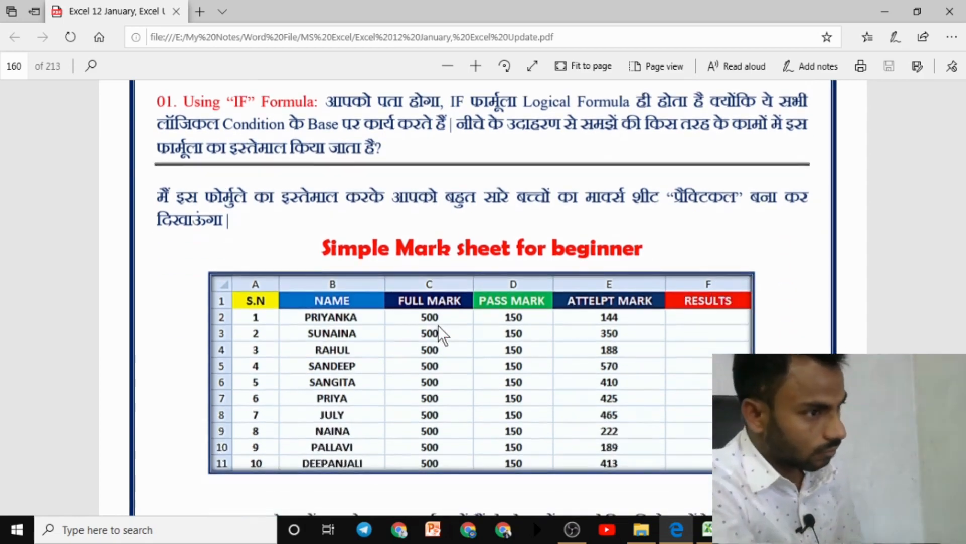
ctrl+scroll(432, 324, up, 1)
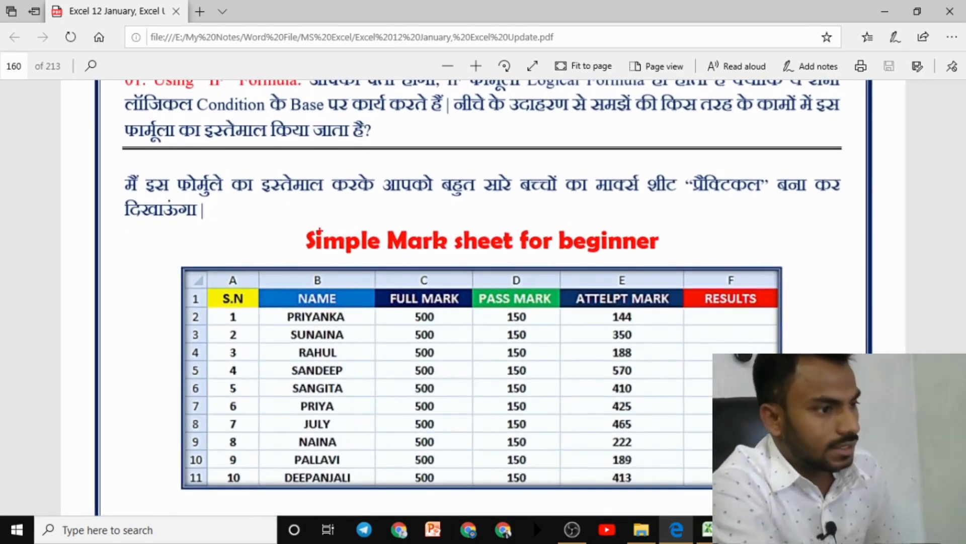
mouse_move(303, 229)
mouse_down()
mouse_move(486, 202)
mouse_move(675, 214)
mouse_move(684, 244)
mouse_up()
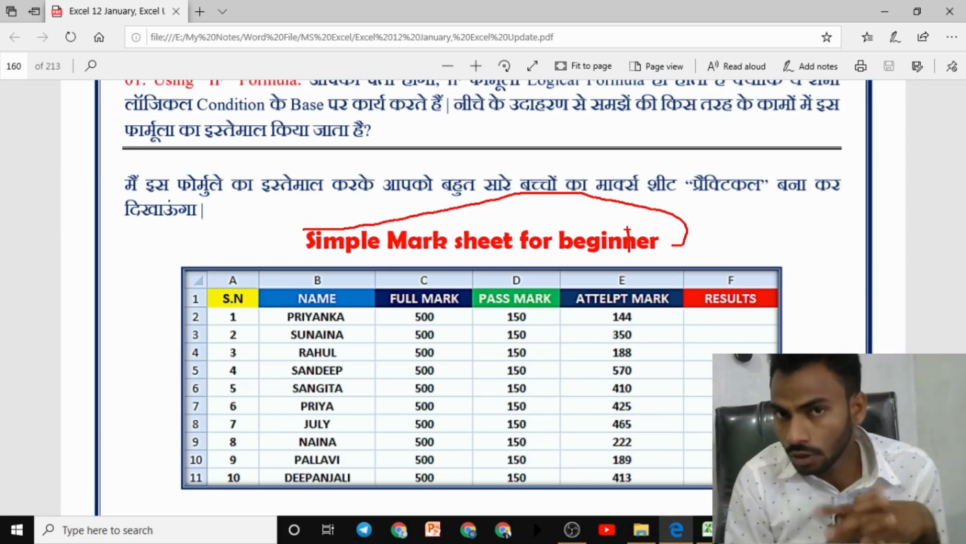
key(Escape)
Switch back to the Marksheet workbook in Excel and review the serial number, name, full marks and subject headers from SCI to HINDI.
key(alt+Tab)
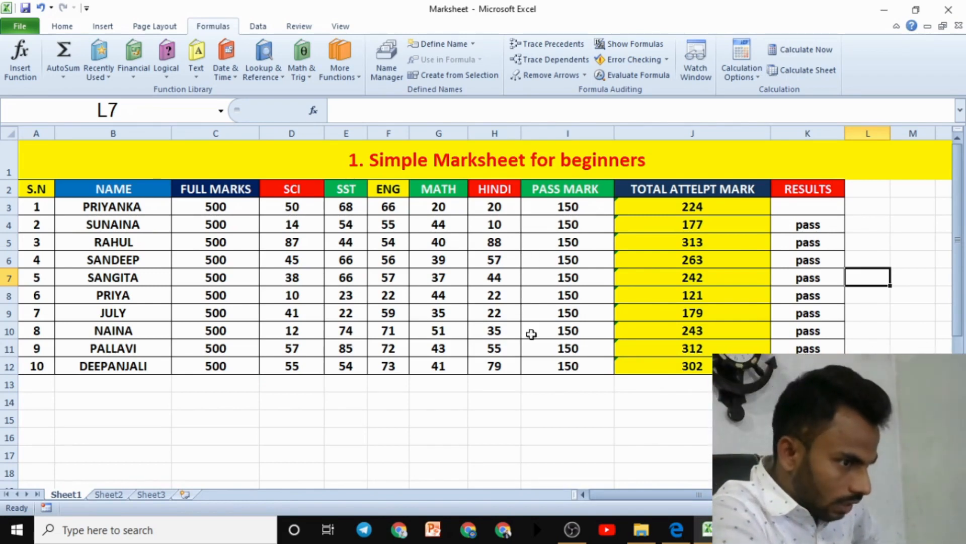
click(532, 399)
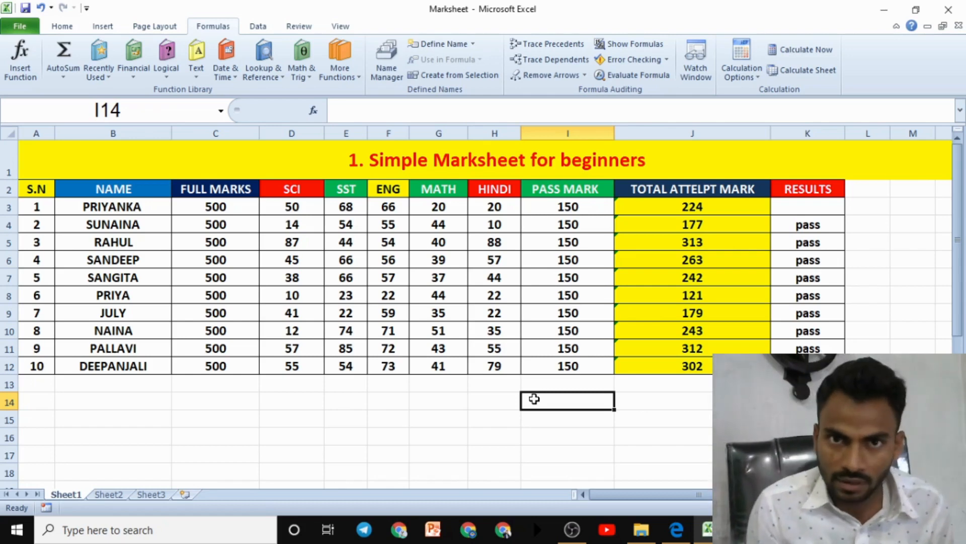
click(44, 188)
drag(116, 190, 149, 346)
click(228, 190)
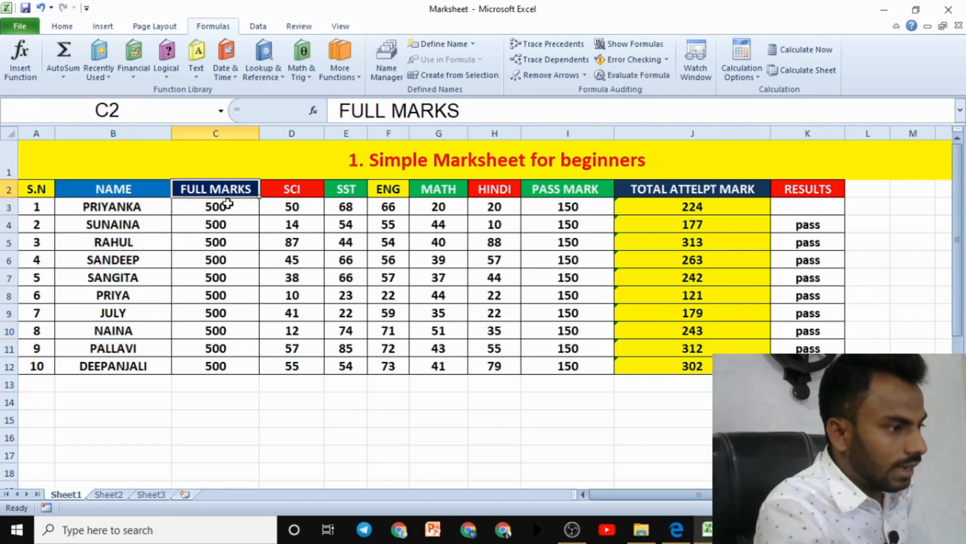
click(227, 204)
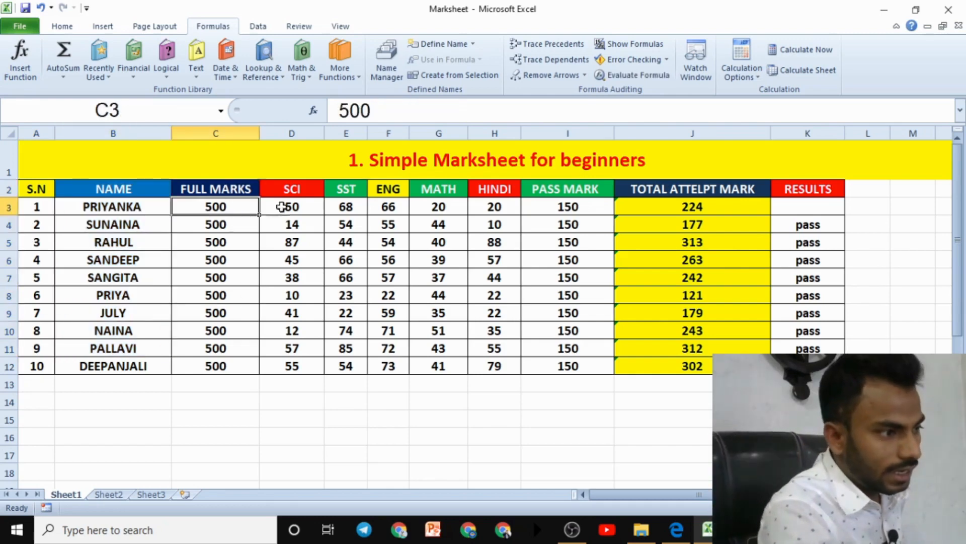
click(291, 191)
click(351, 194)
click(386, 194)
click(427, 193)
click(501, 192)
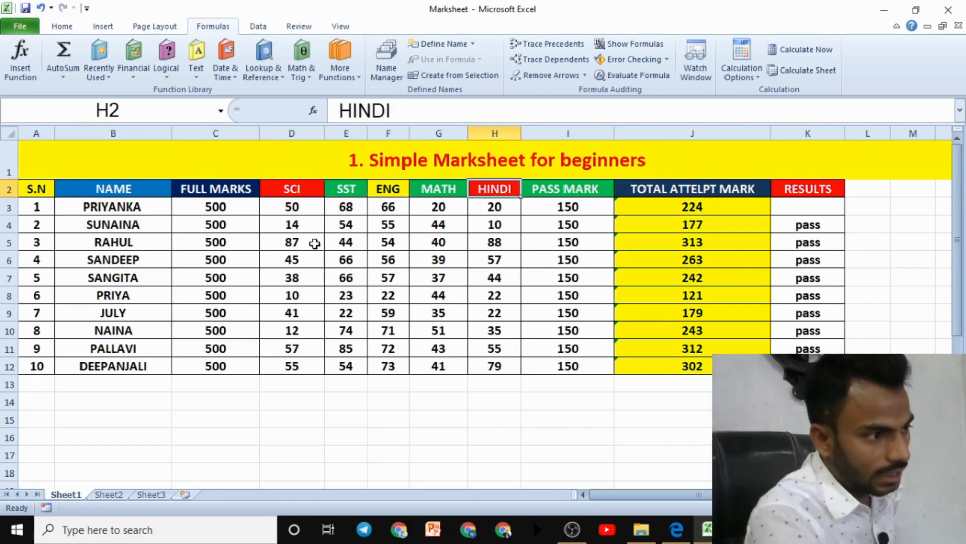
Examine the full marks column alongside the five subjects SCI, SST, ENG, MATH and HINDI.
drag(244, 211, 242, 344)
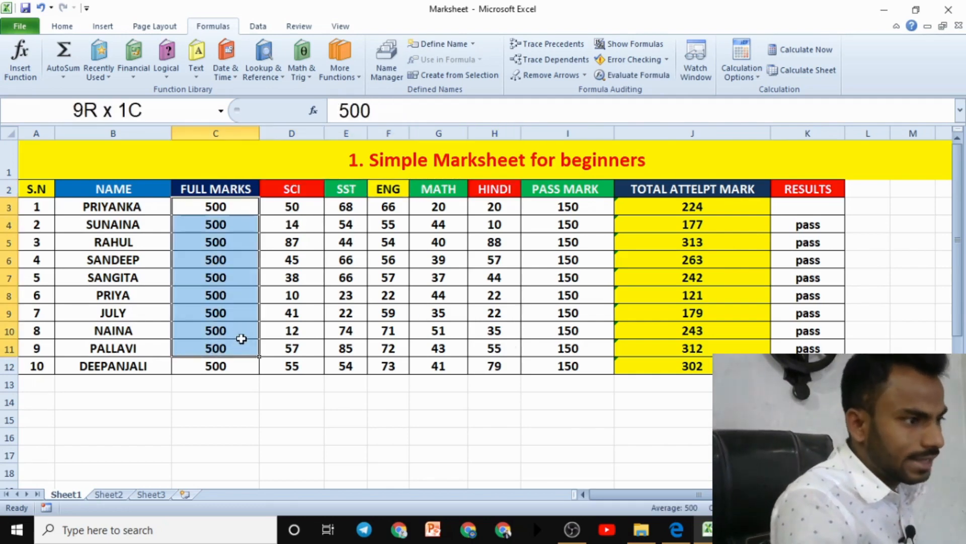
click(564, 331)
drag(287, 207, 507, 193)
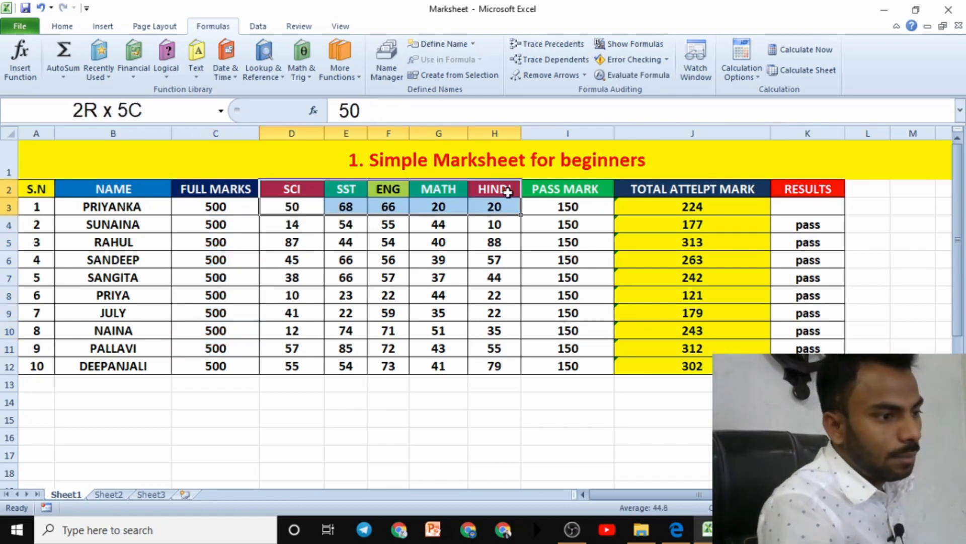
click(495, 206)
click(293, 191)
click(352, 188)
click(403, 189)
click(442, 188)
click(493, 189)
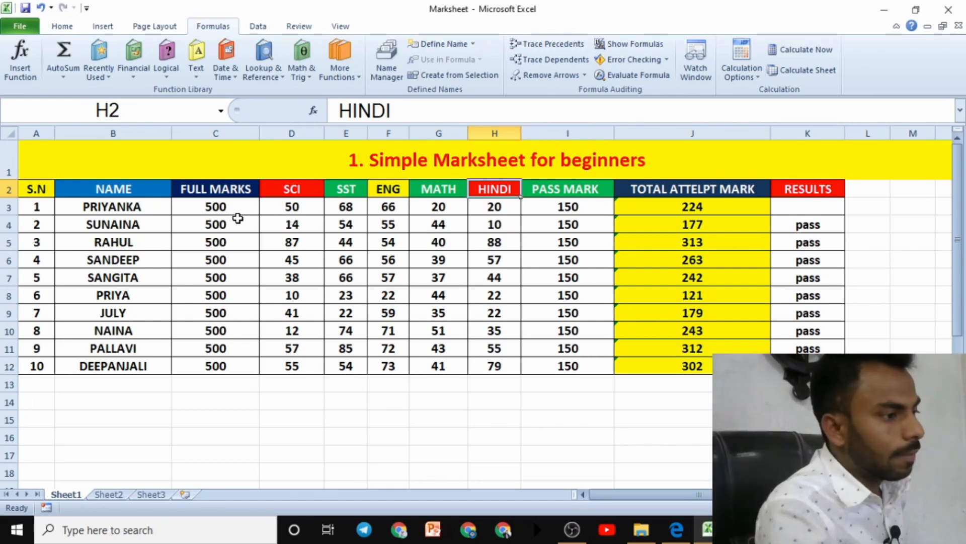
Examine the pass mark column in I3:I12 in relation to the full marks and the subject marks.
drag(222, 204, 235, 347)
drag(285, 207, 445, 206)
click(567, 364)
click(579, 205)
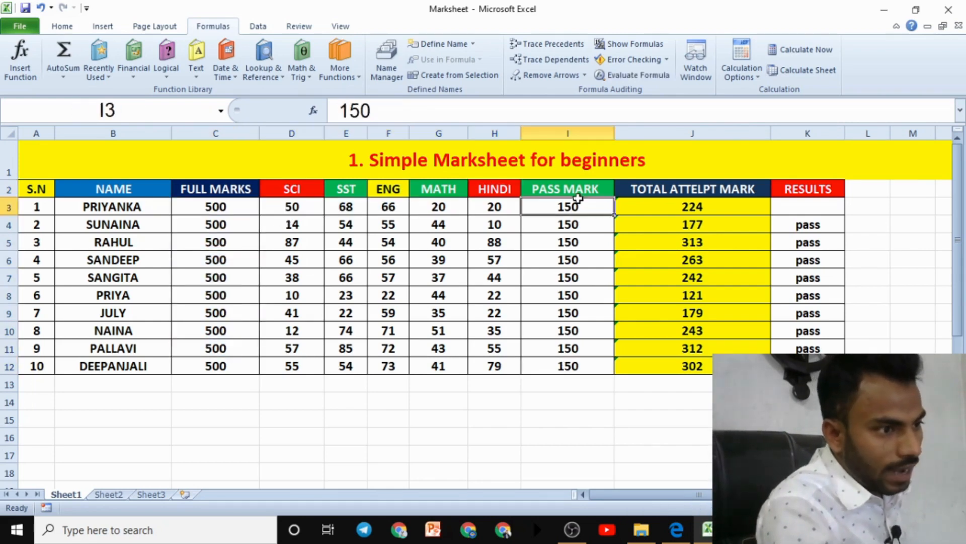
click(570, 230)
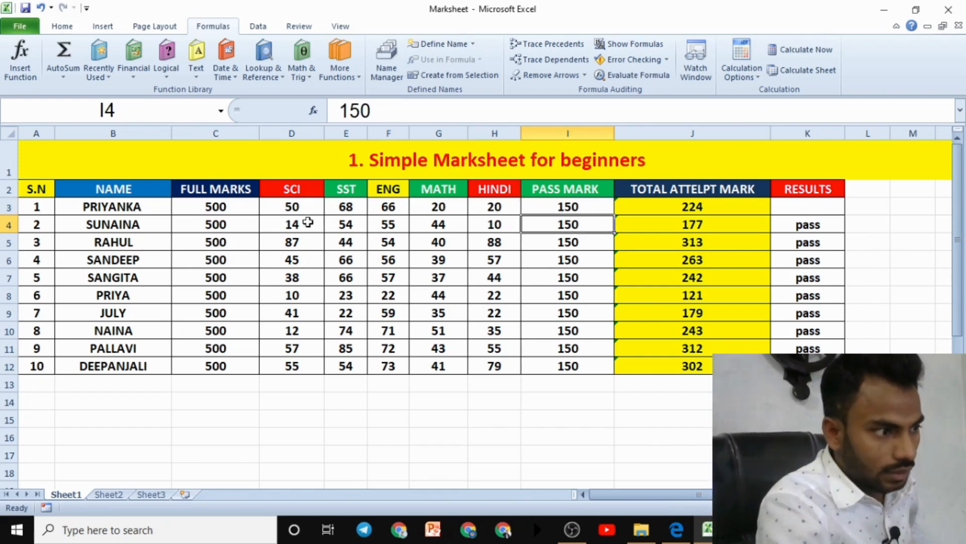
click(592, 207)
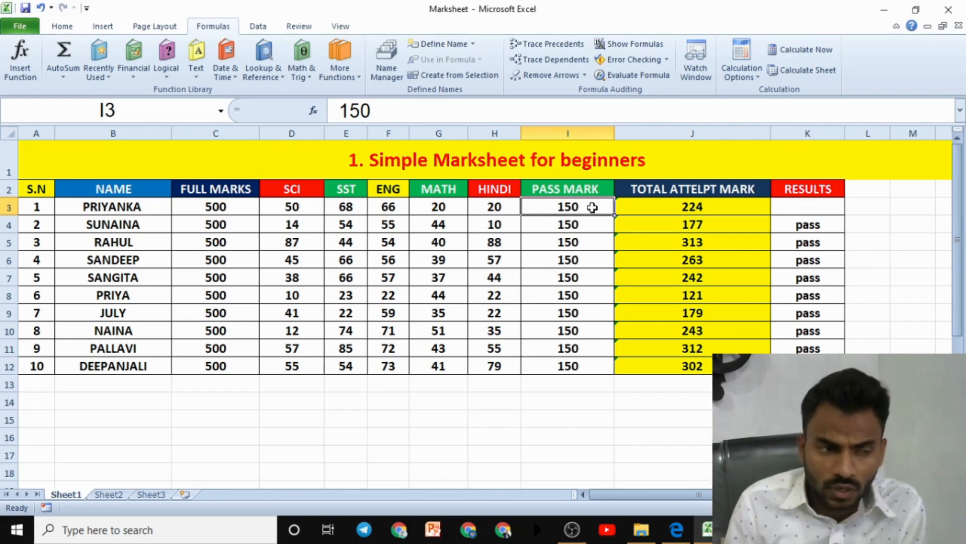
click(674, 397)
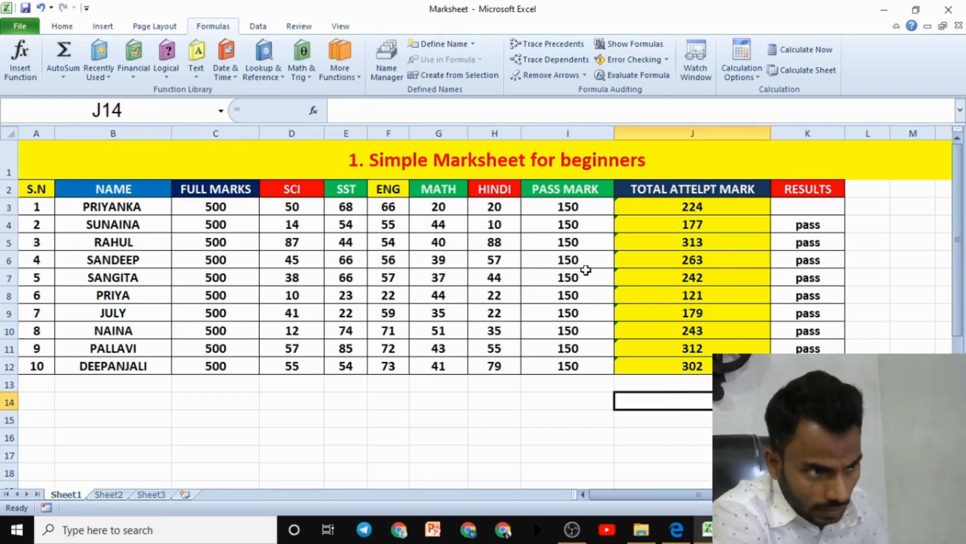
click(571, 207)
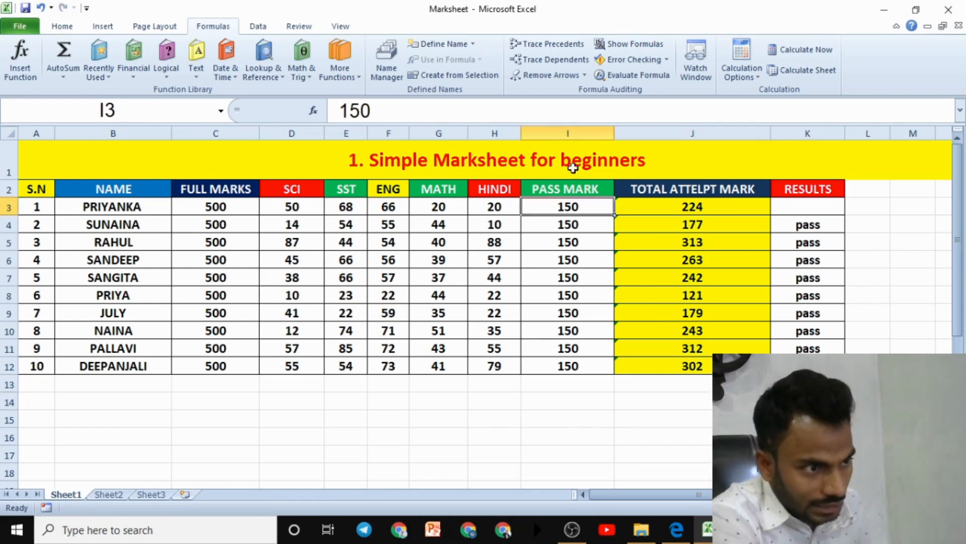
drag(573, 207, 568, 366)
Inspect the total formula in J3 and each of the first student's subject marks in D3:H3 that feed it.
click(683, 203)
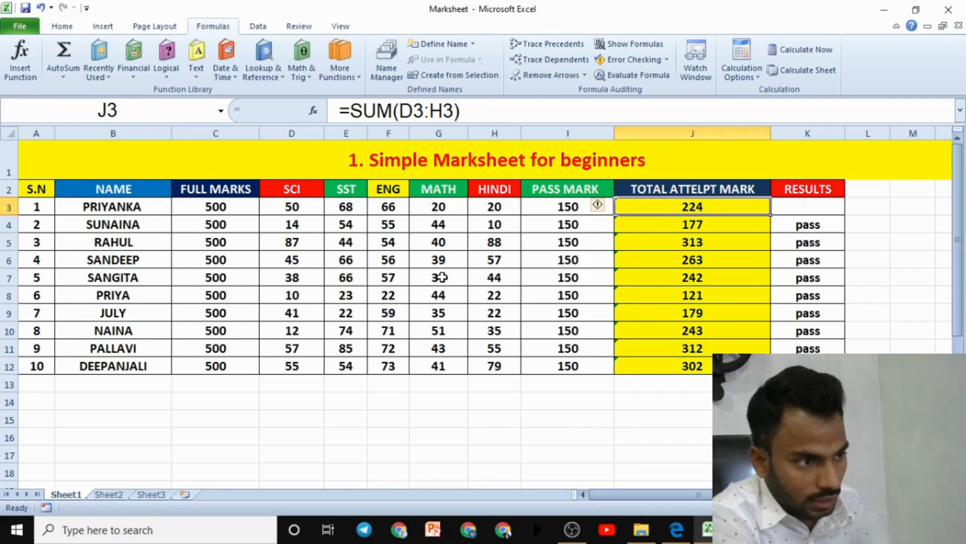
click(682, 361)
click(288, 209)
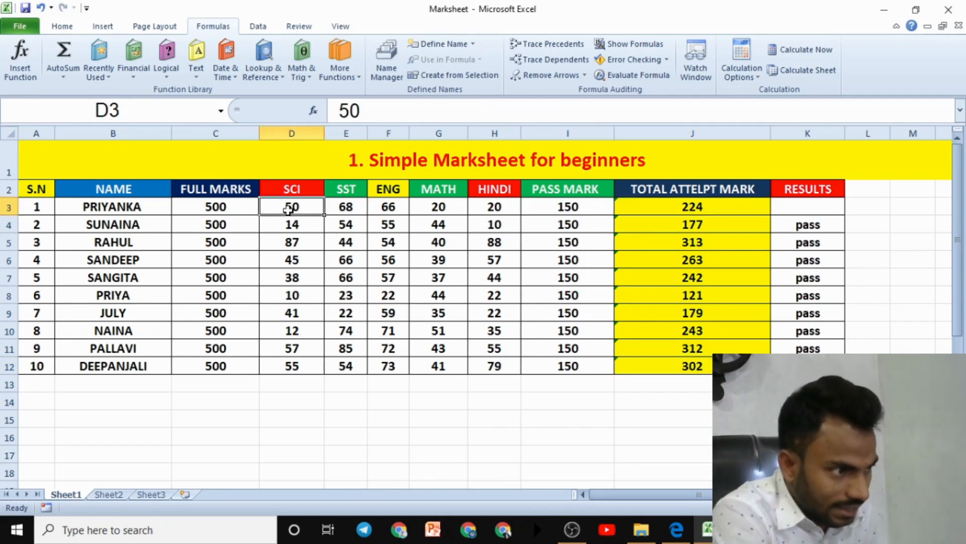
click(359, 207)
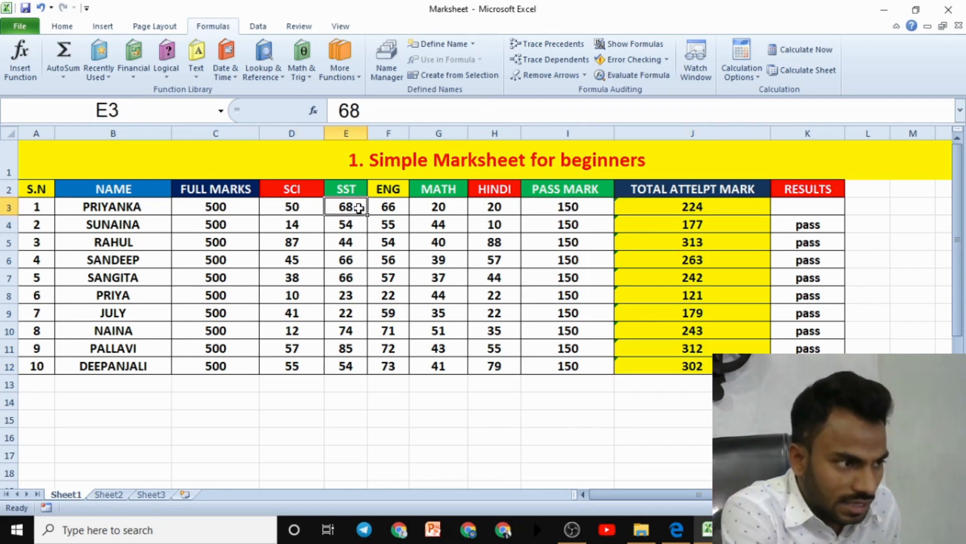
click(392, 211)
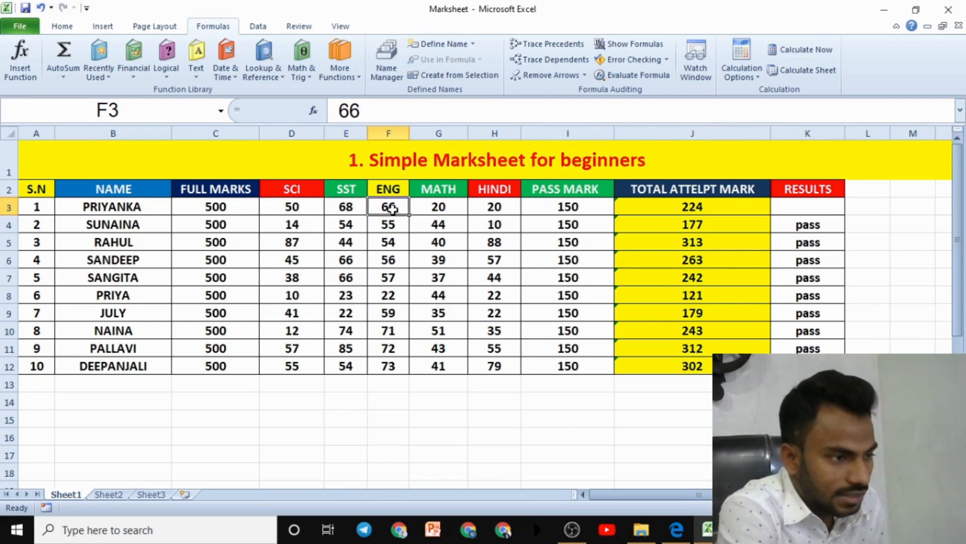
click(442, 209)
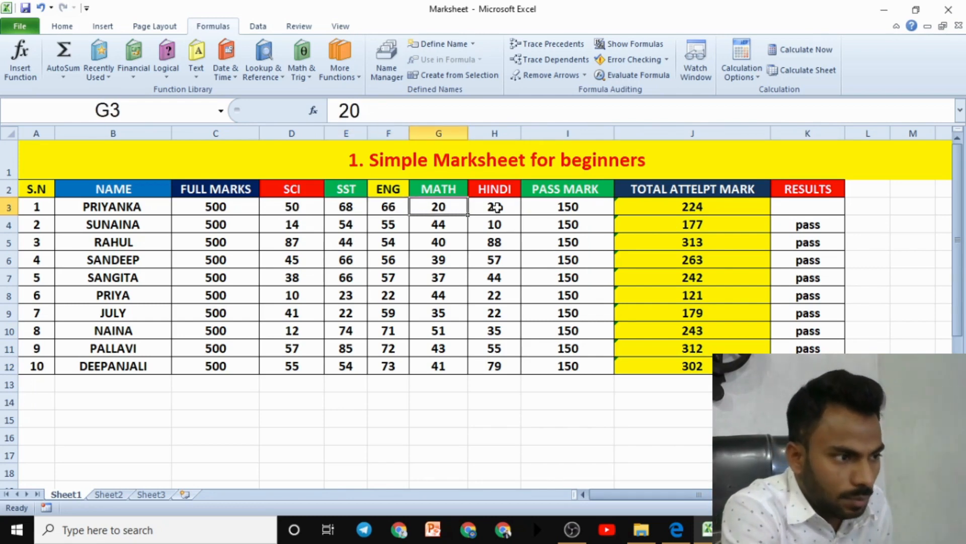
click(497, 207)
drag(289, 209, 469, 208)
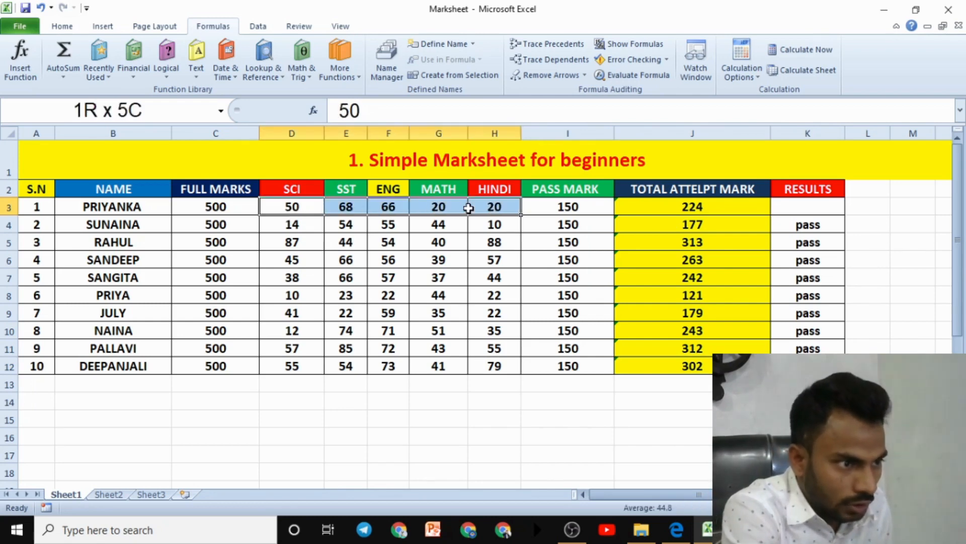
click(702, 202)
click(716, 196)
drag(715, 196, 714, 317)
click(709, 328)
Compare the subject marks in rows 3, 4 and 6 with their totals in column J.
drag(302, 211, 496, 208)
click(710, 205)
drag(291, 225, 496, 226)
click(680, 226)
drag(295, 259, 496, 260)
click(654, 259)
Check the pass mark for the first two students and across the range I3:I12.
drag(576, 206, 583, 367)
click(582, 401)
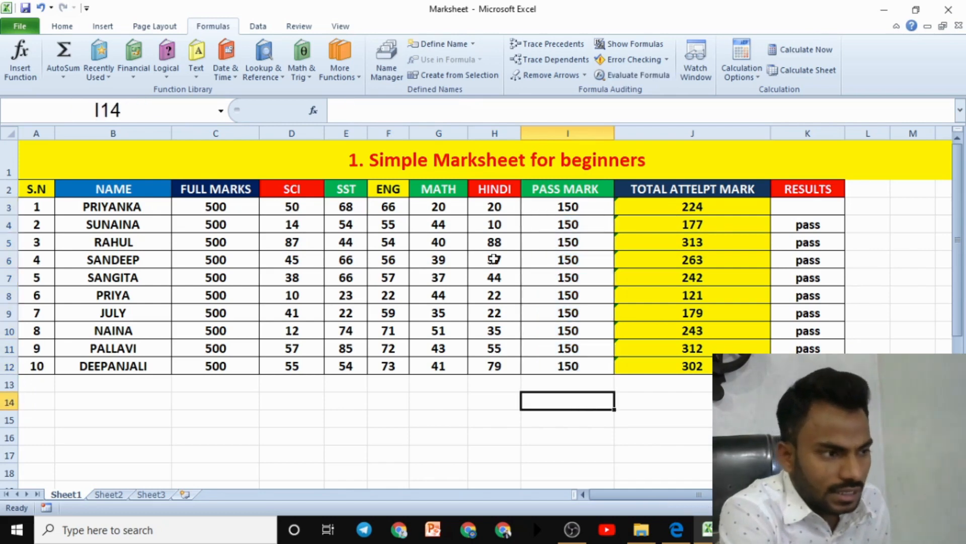
click(130, 203)
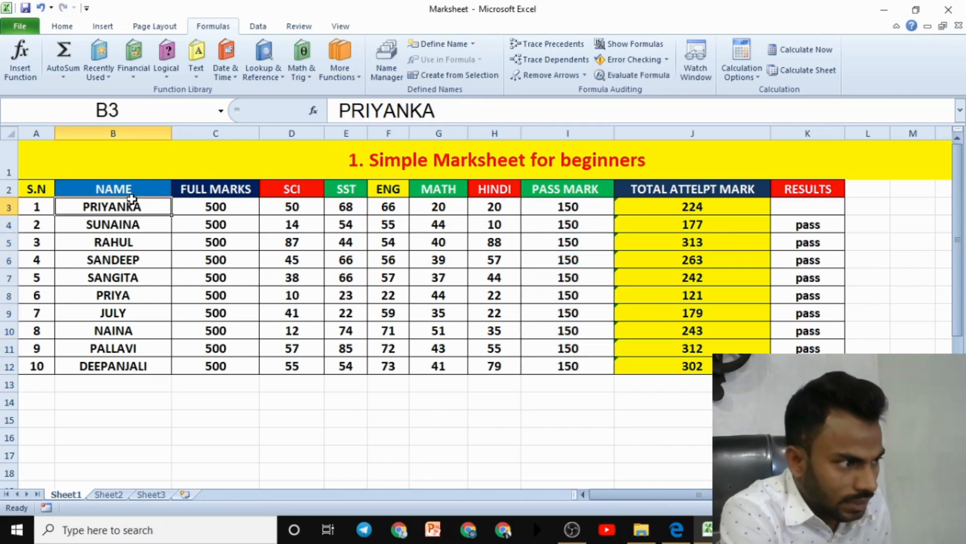
click(568, 204)
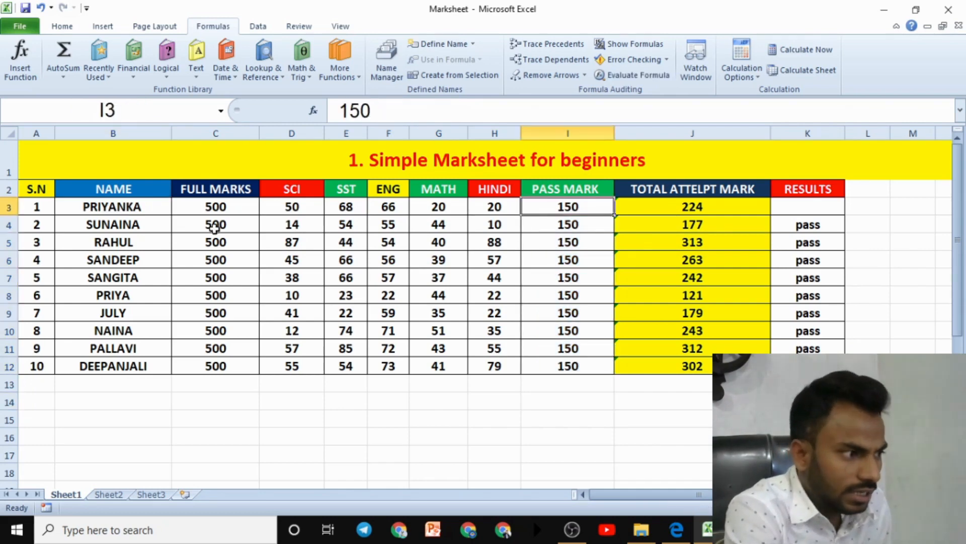
click(125, 225)
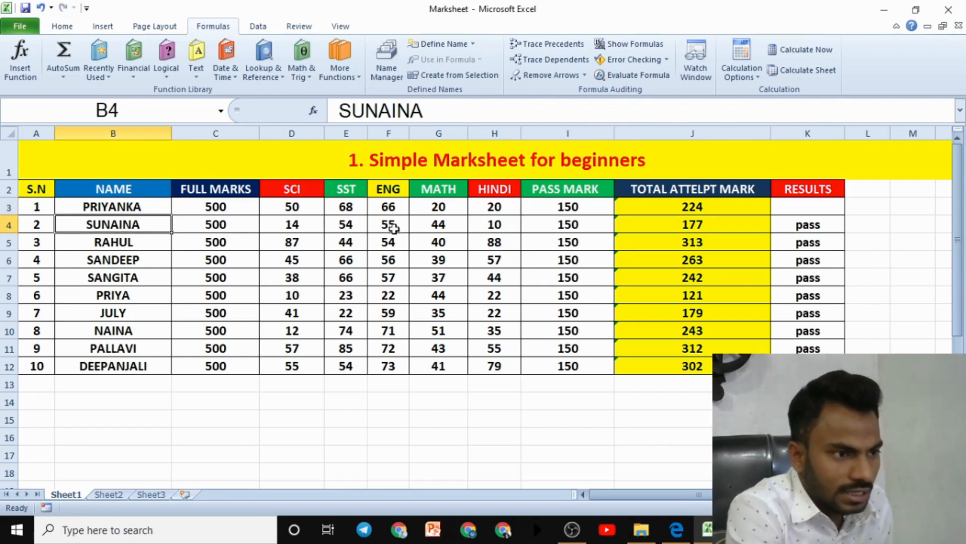
click(576, 220)
drag(582, 206, 582, 368)
click(572, 211)
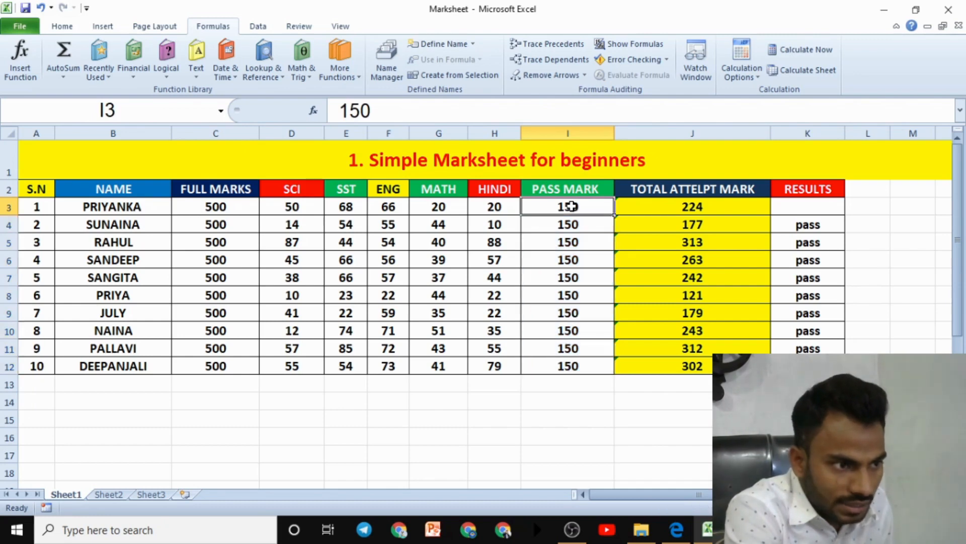
Check the first two students' subject marks against the totals in J3 and J4, and review the total column J3:J12.
click(702, 205)
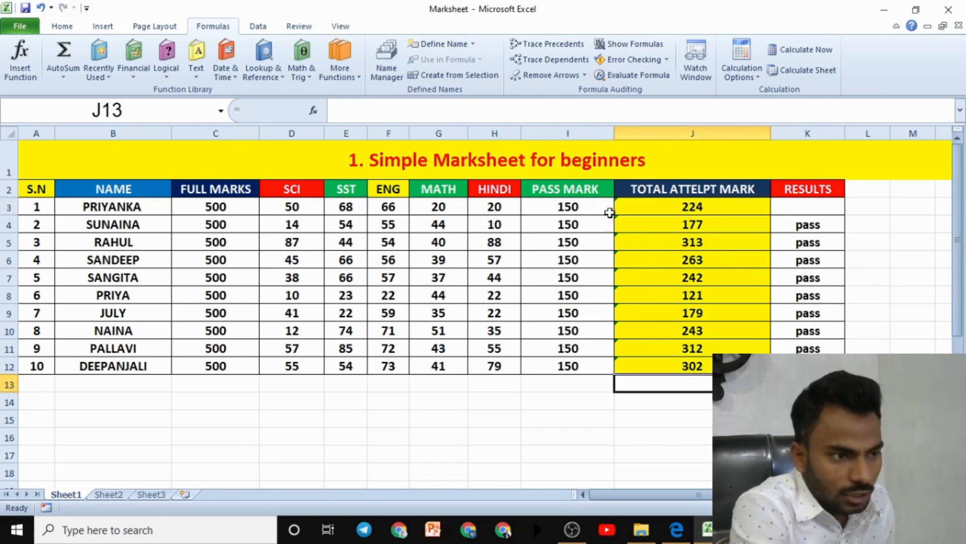
drag(293, 208, 496, 208)
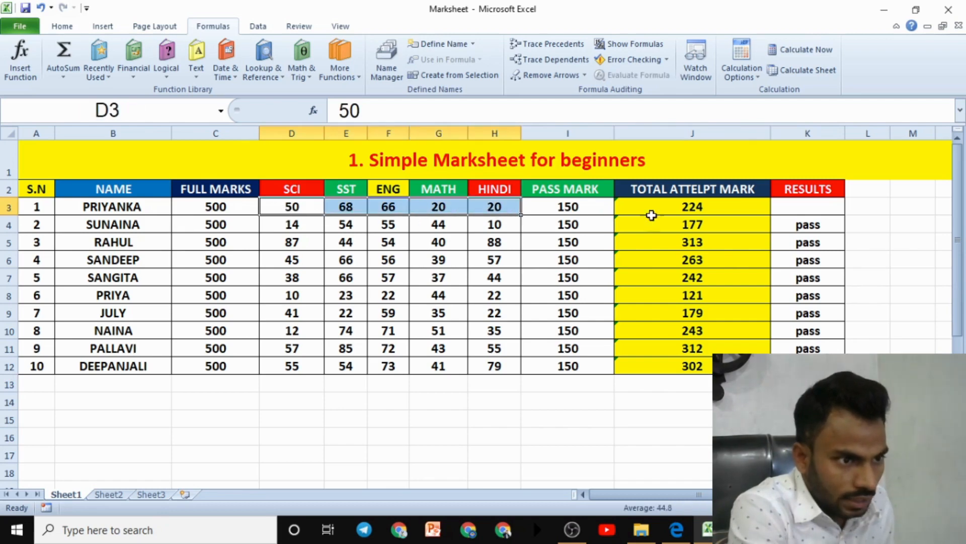
click(692, 212)
click(146, 211)
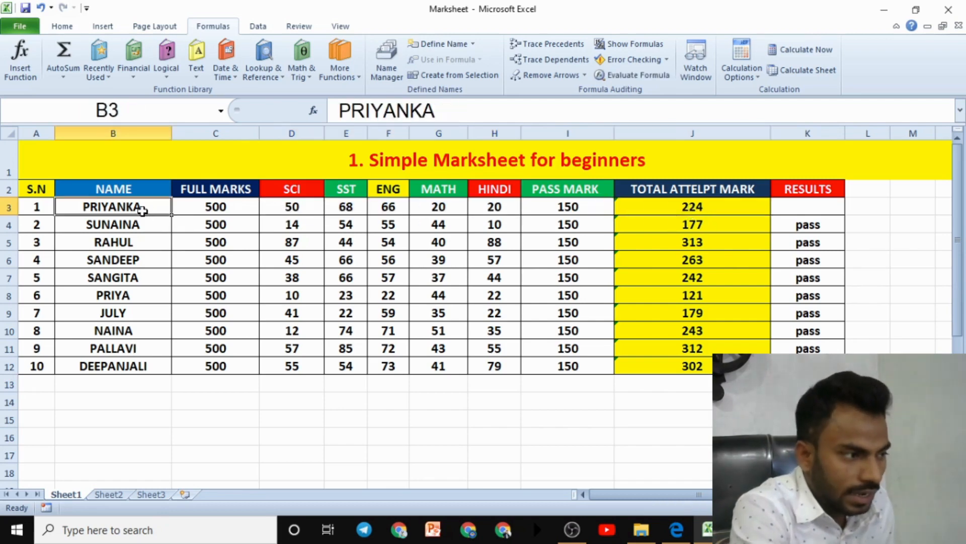
click(705, 209)
drag(292, 224, 503, 228)
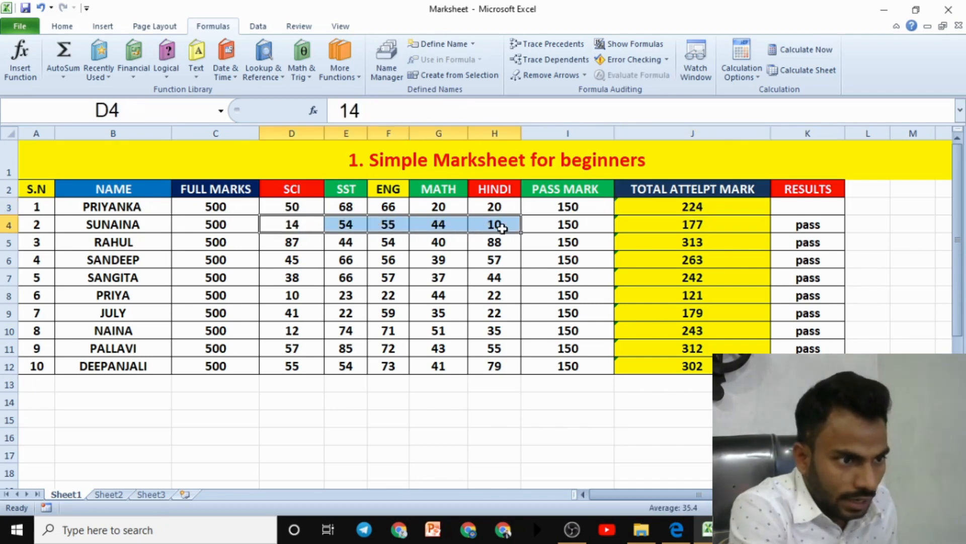
click(679, 224)
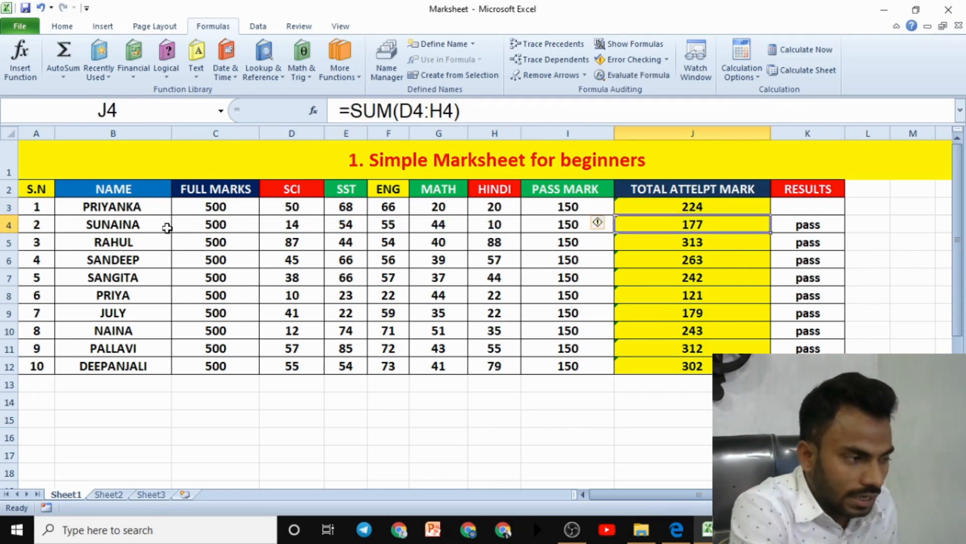
drag(710, 206, 710, 347)
click(694, 402)
drag(698, 206, 703, 363)
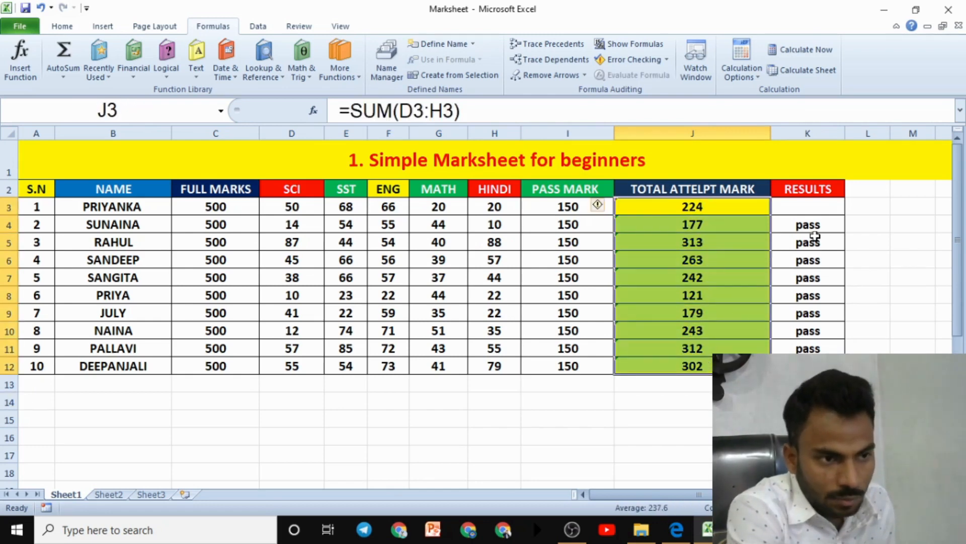
Clear the existing entries from the RESULTS column in K3:K12.
drag(805, 206, 810, 366)
key(Delete)
click(891, 333)
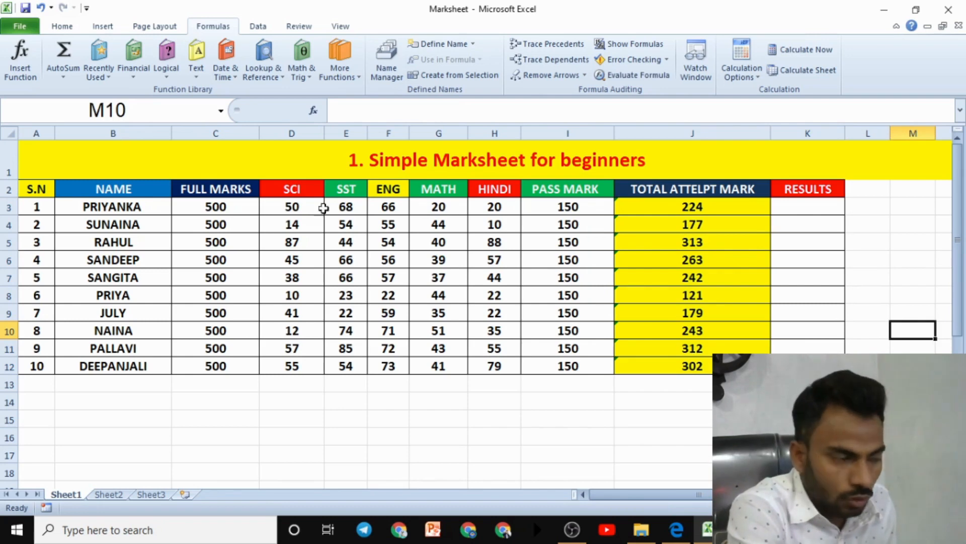
Review the full marks in C3:C12, each subject's marks in D3:H12, and the totals in column J.
drag(208, 193, 217, 368)
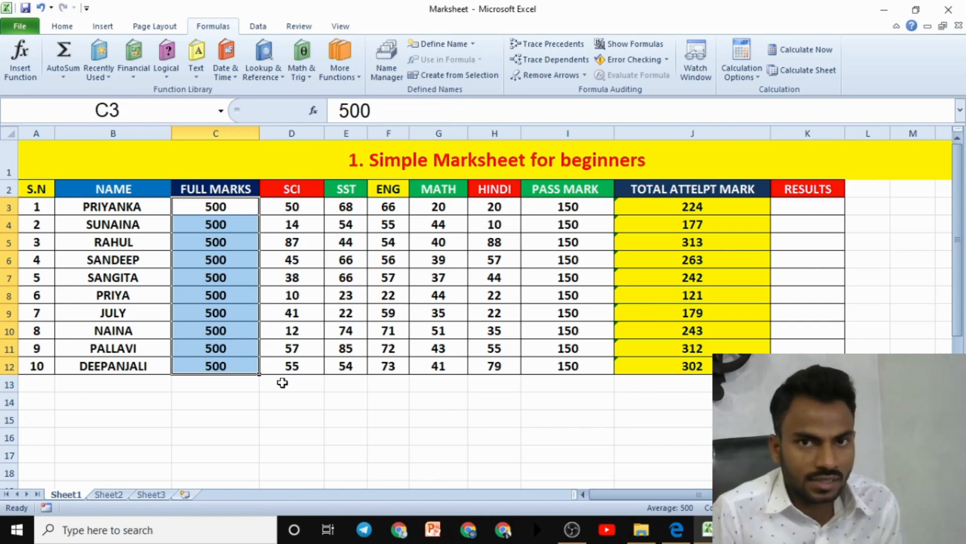
drag(302, 204, 302, 366)
drag(346, 207, 345, 350)
drag(383, 204, 388, 366)
drag(436, 205, 460, 310)
drag(286, 201, 498, 363)
drag(649, 207, 716, 346)
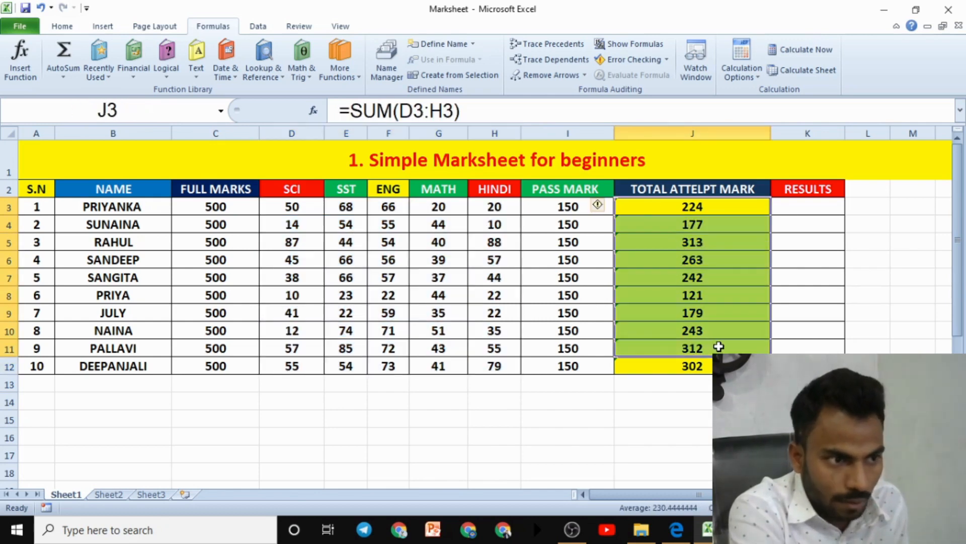
click(730, 384)
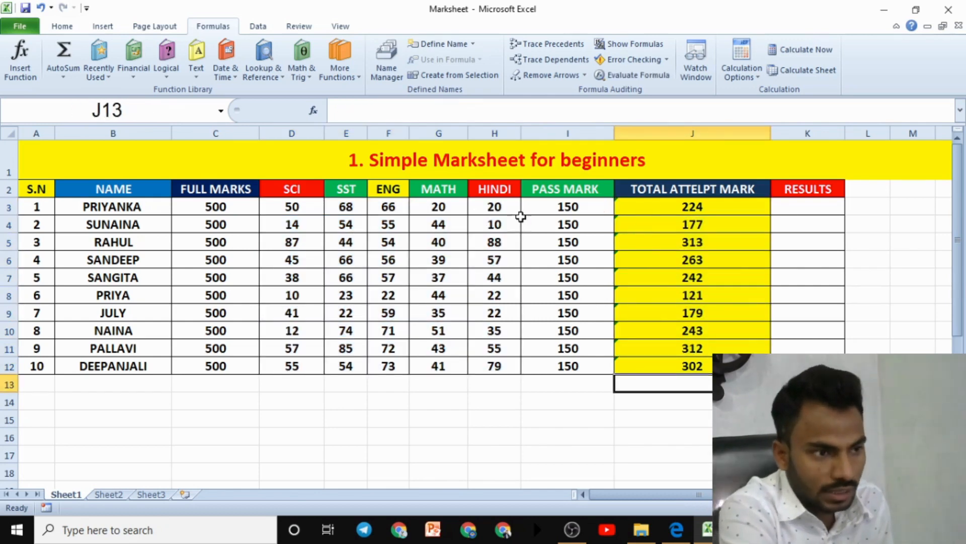
Check the first student's subject marks against J3, and compare the pass marks in column I with the totals in column J.
drag(289, 207, 569, 208)
click(700, 202)
drag(771, 216, 755, 366)
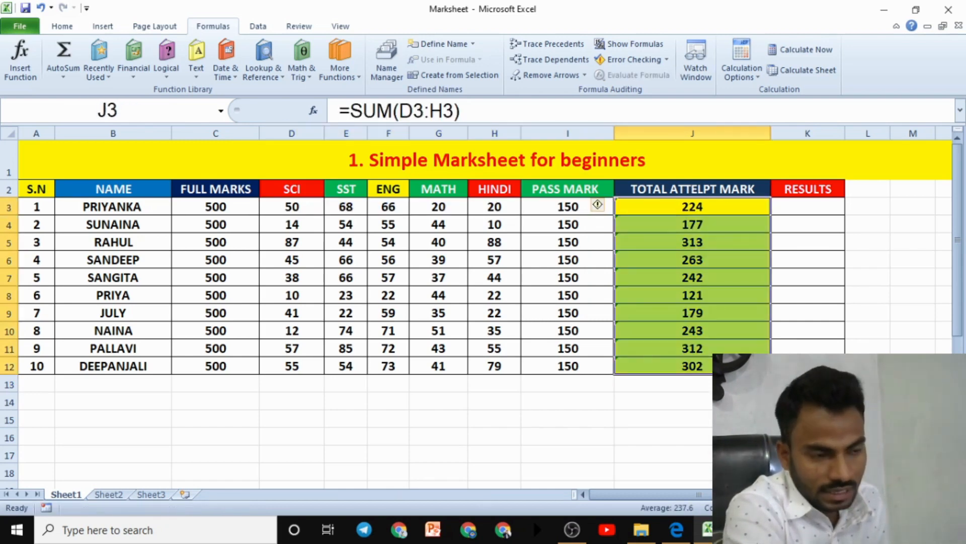
click(702, 401)
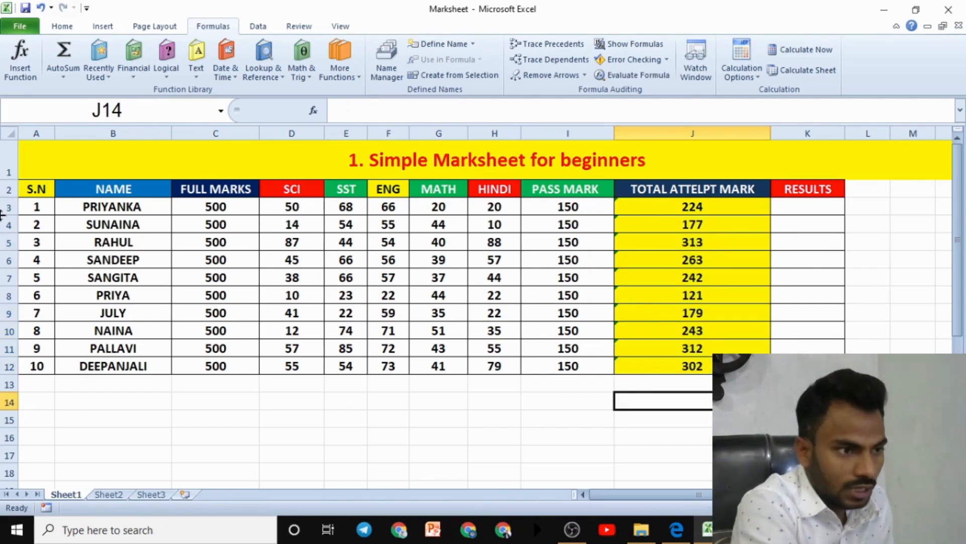
drag(560, 188, 565, 349)
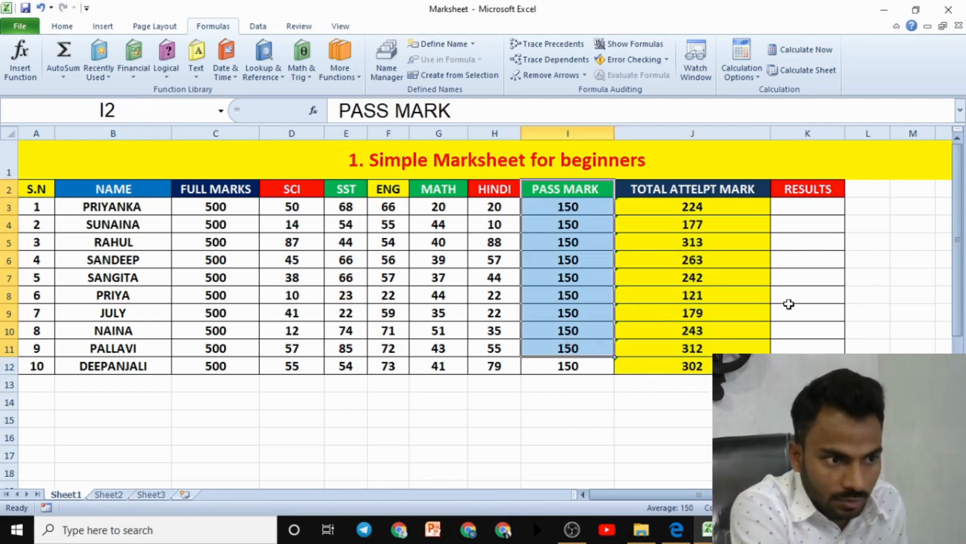
drag(718, 189, 623, 325)
drag(575, 190, 589, 347)
click(682, 242)
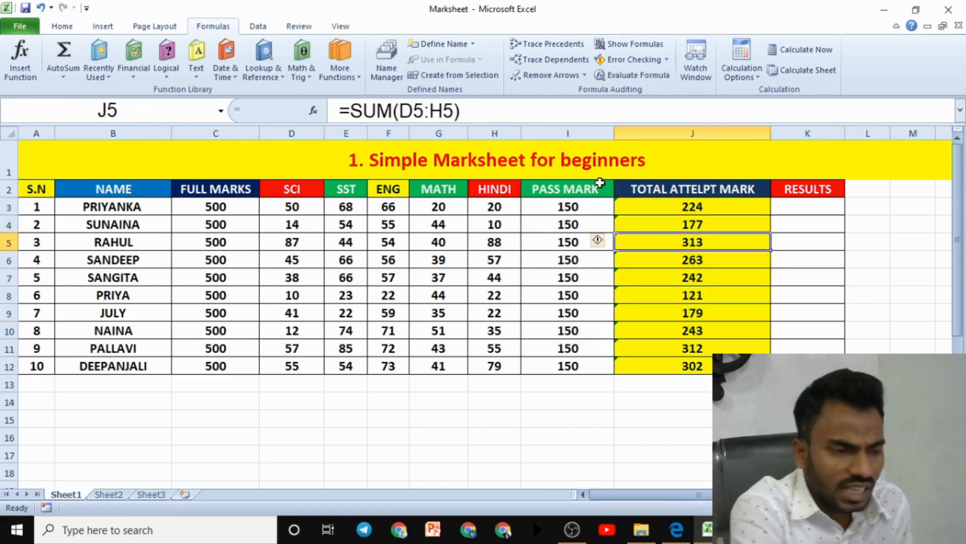
double_click(816, 207)
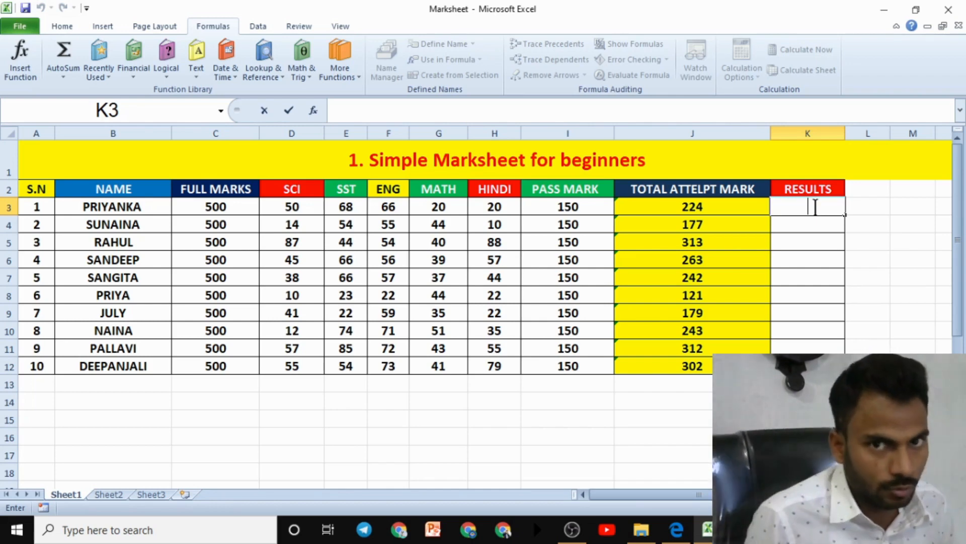
text(=)
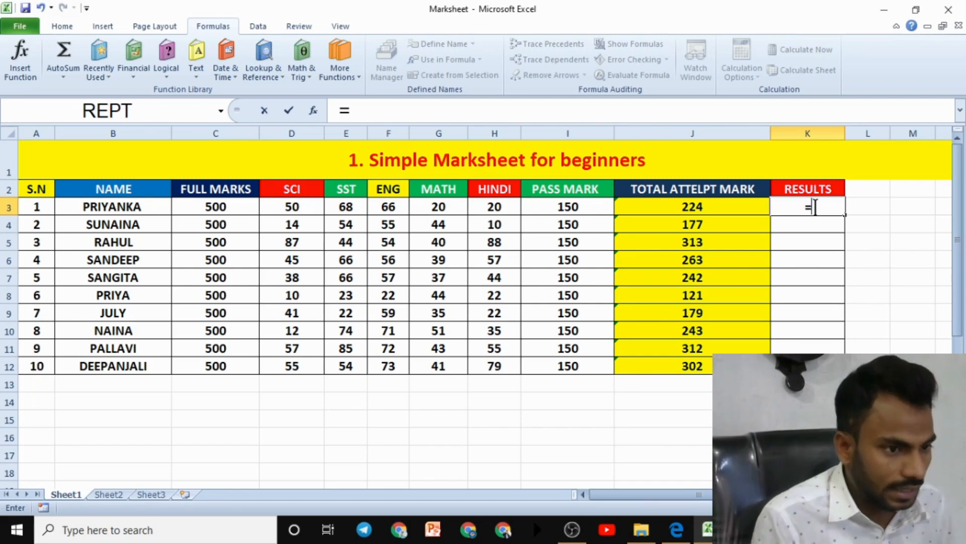
click(913, 312)
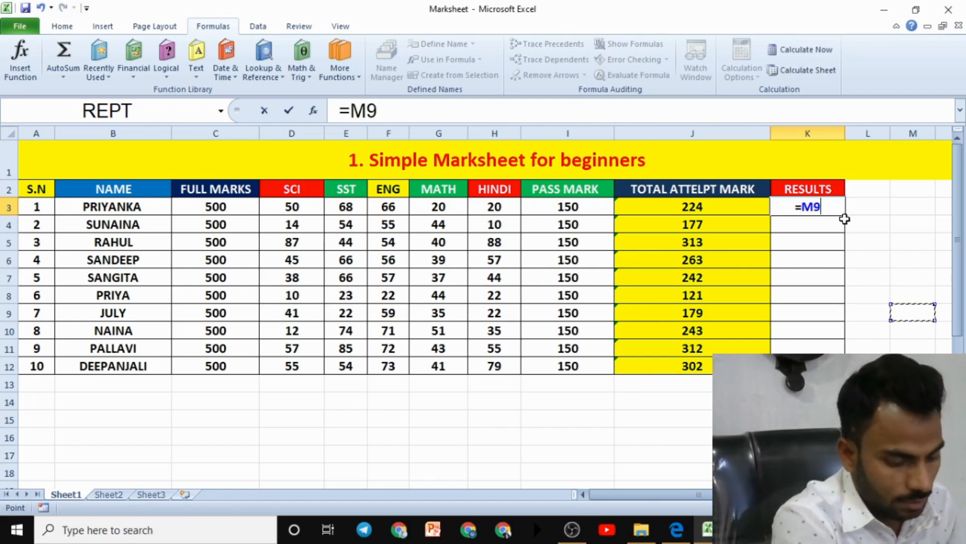
key(BackSpace)
key(BackSpace)
key(BackSpace)
click(873, 209)
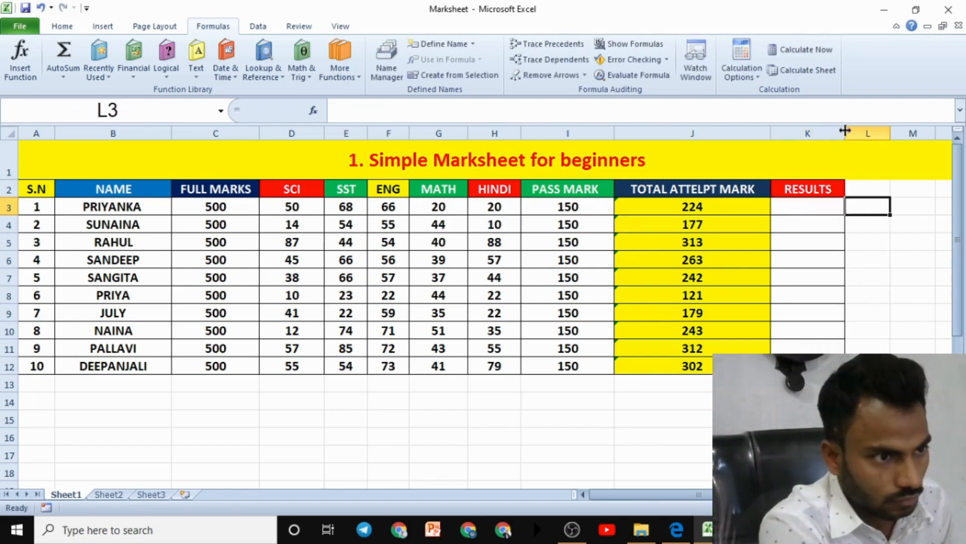
Remove TOTAL from the column J header to leave ATTELPT MARK, with column J narrowed and RESULTS column K widened.
drag(770, 133, 693, 133)
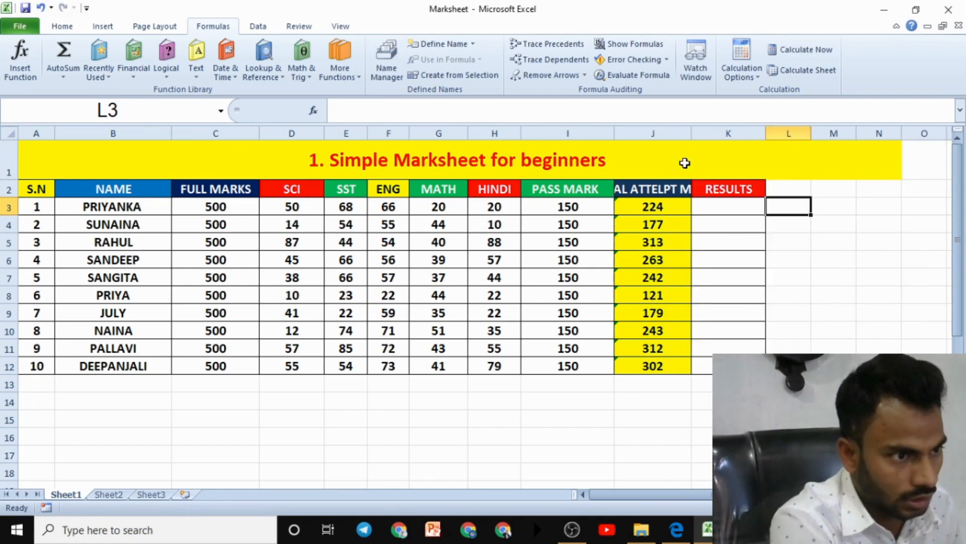
double_click(635, 190)
drag(649, 187, 727, 188)
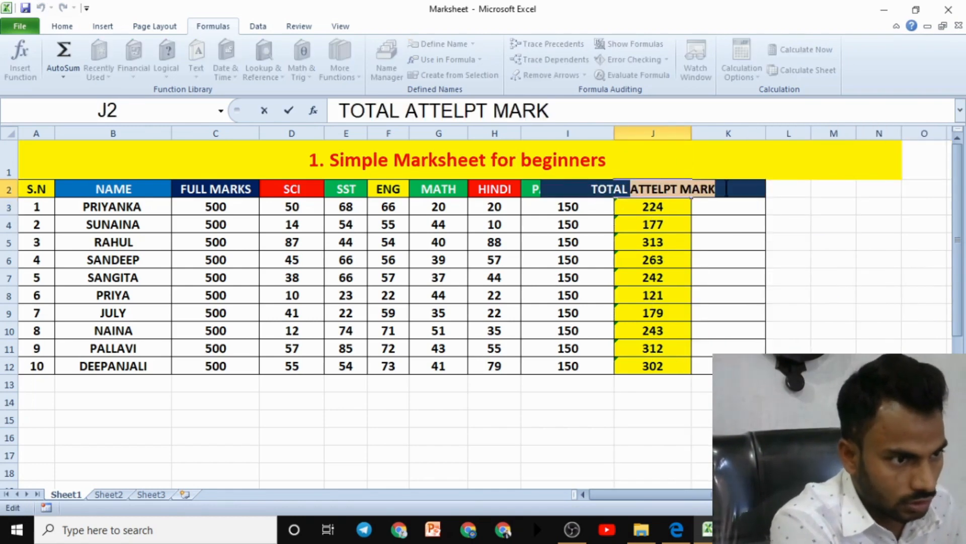
drag(625, 184, 597, 185)
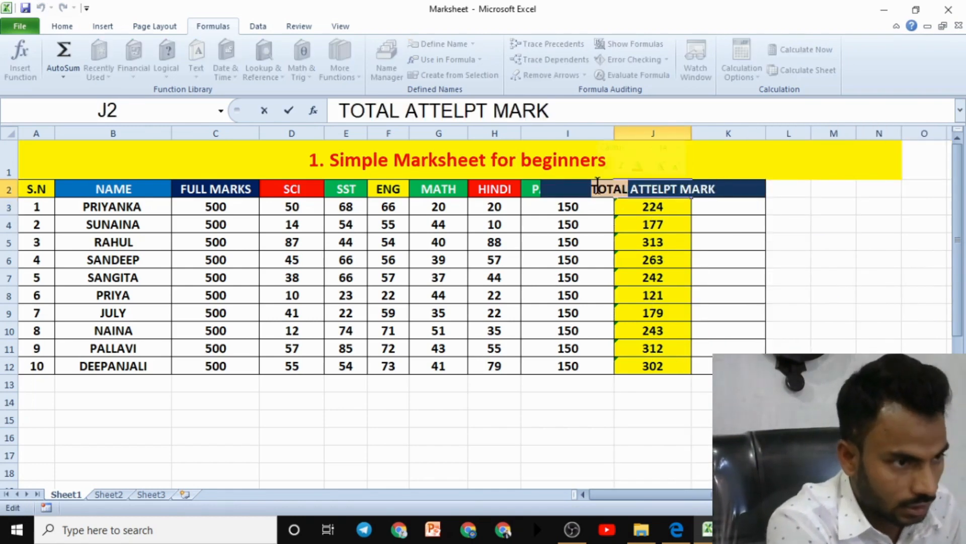
key(BackSpace)
click(770, 225)
drag(765, 133, 872, 146)
double_click(793, 206)
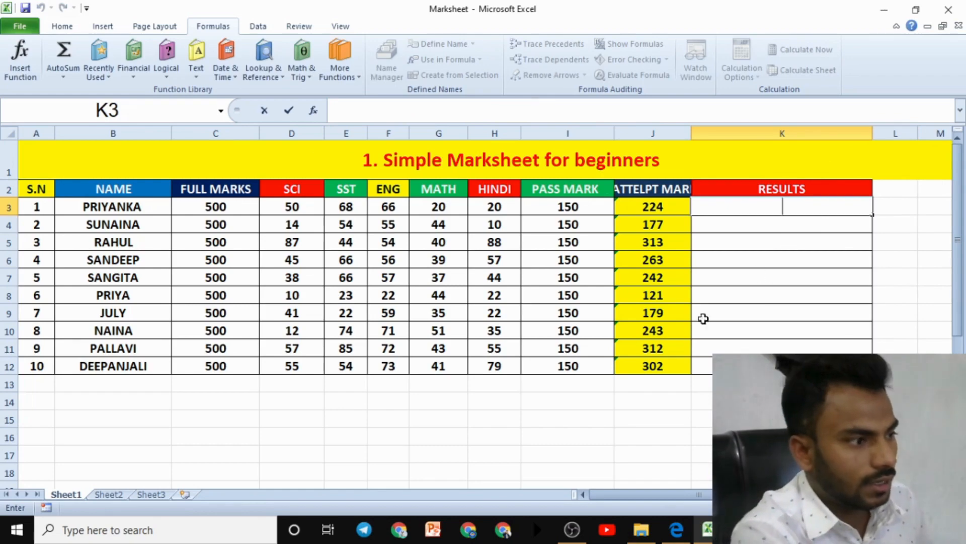
click(503, 368)
click(570, 450)
scroll(583, 446, up, 2)
drag(644, 492, 617, 492)
scroll(702, 333, up, 1)
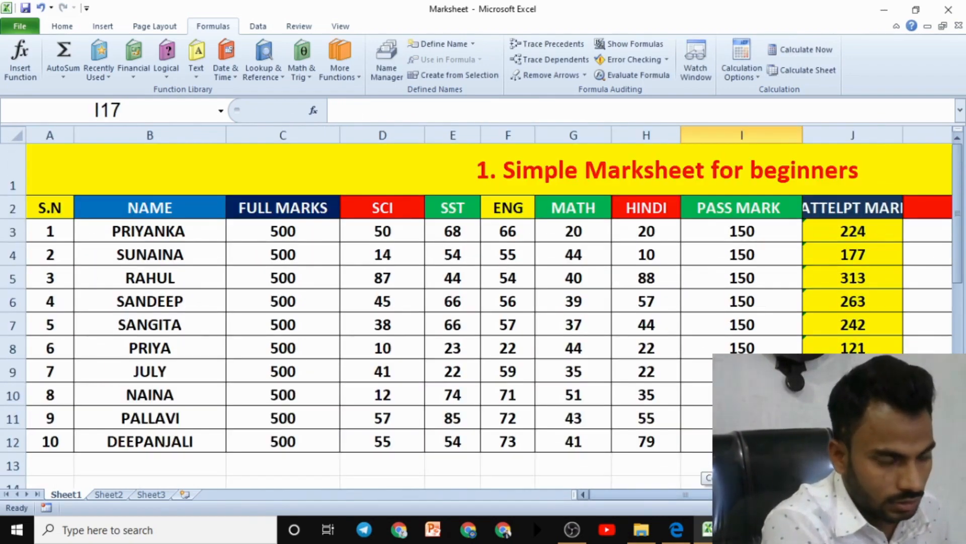
scroll(488, 312, right, 4)
double_click(652, 238)
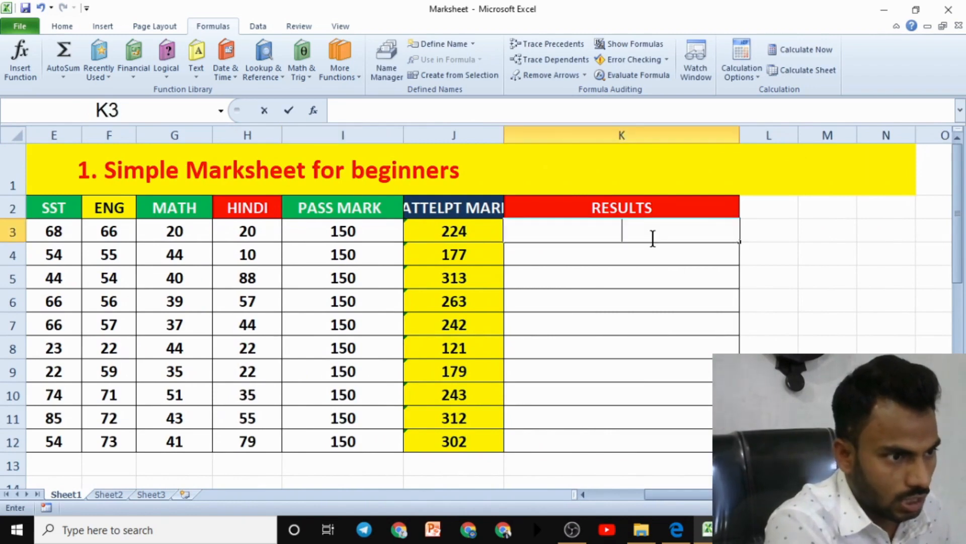
text(=if)
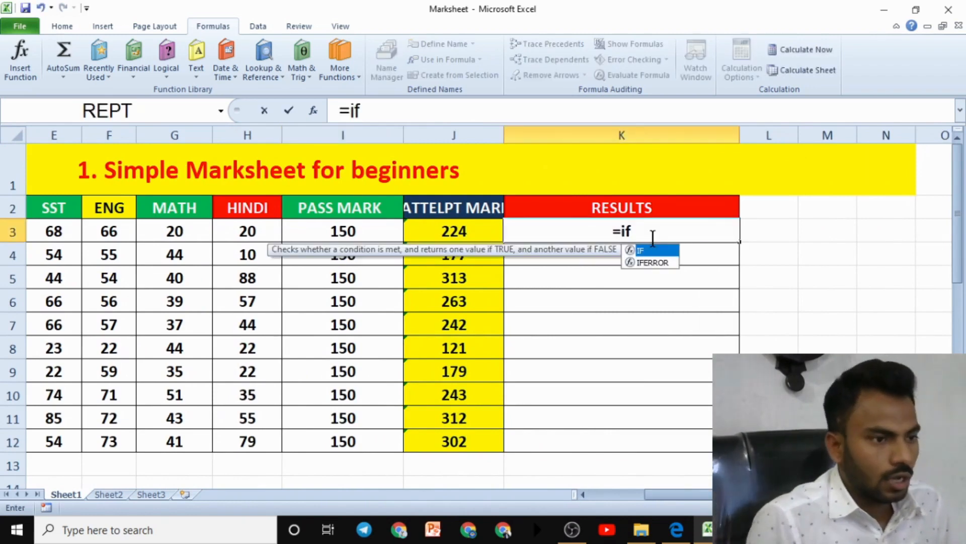
key(Tab)
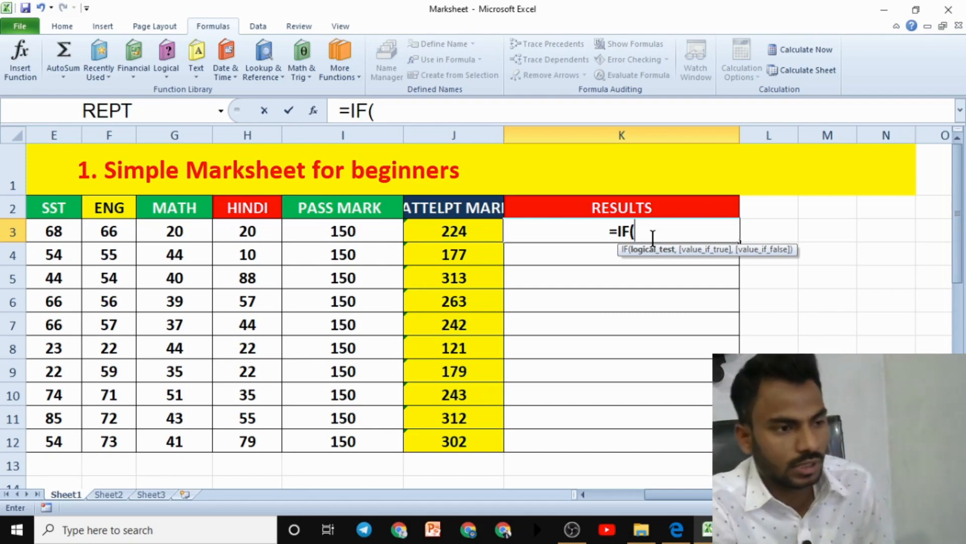
key(BackSpace)
key(BackSpace)
key(BackSpace)
key(Escape)
click(770, 322)
Begin an IF formula in cell K3 of the RESULTS column.
scroll(719, 309, down, 3)
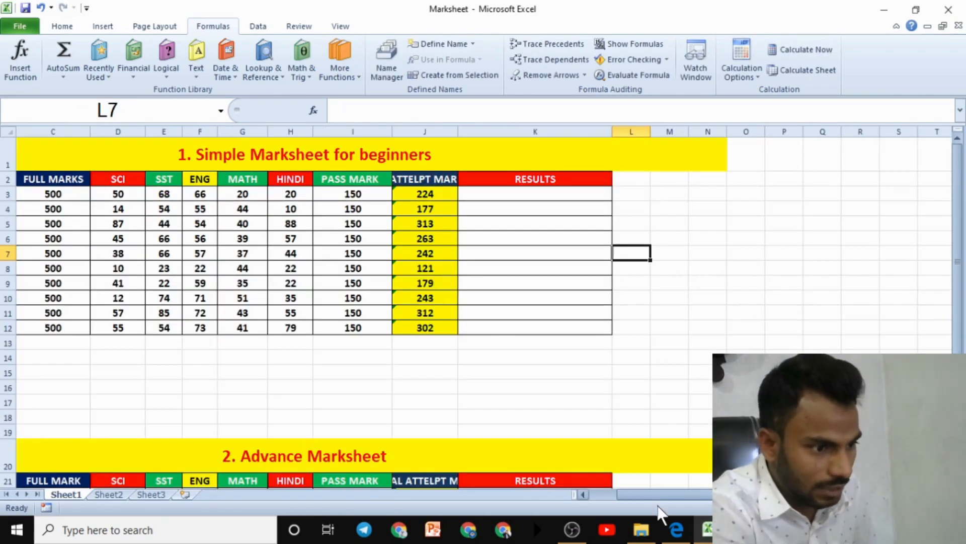
drag(681, 493, 612, 493)
scroll(664, 353, up, 1)
mouse_move(678, 493)
mouse_down()
mouse_move(658, 493)
mouse_move(667, 494)
mouse_up()
scroll(730, 339, up, 1)
scroll(740, 393, up, 1)
drag(702, 494, 731, 494)
double_click(694, 222)
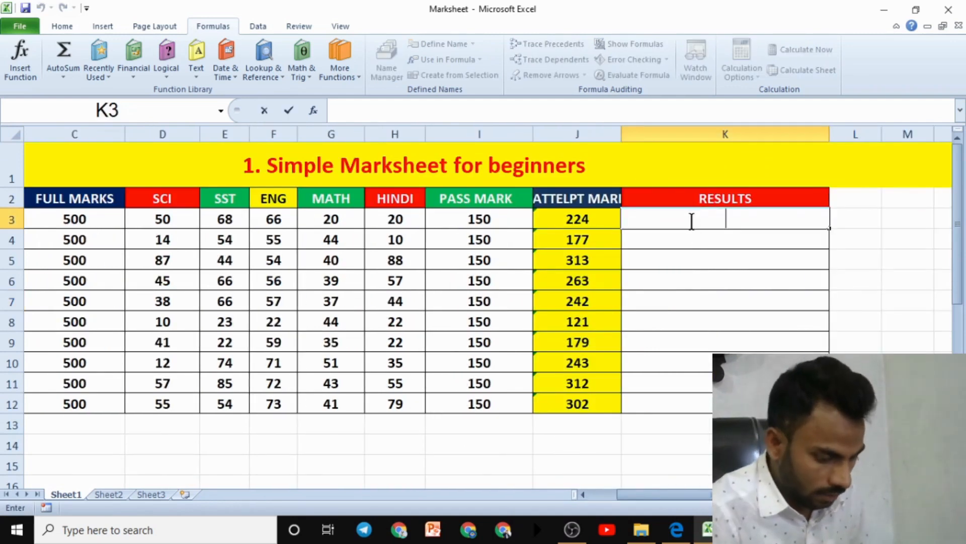
text(=if)
key(Tab)
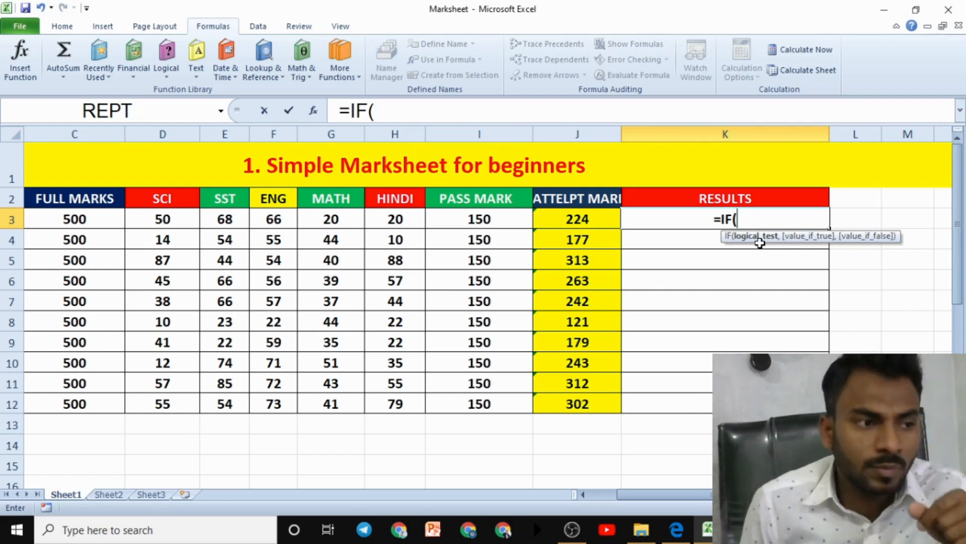
Set the logical test of the IF formula in K3 to J3>=150.
drag(668, 494, 640, 494)
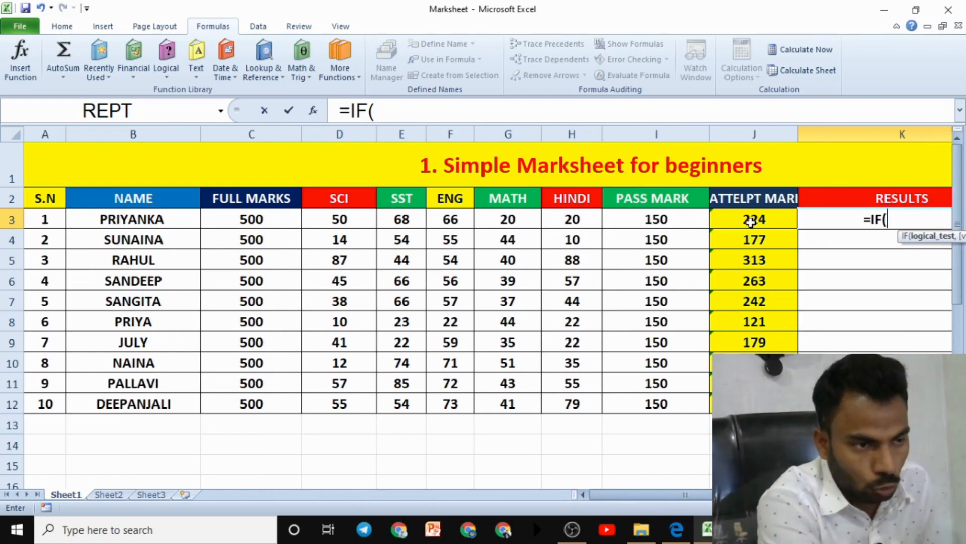
drag(705, 496, 761, 495)
click(398, 221)
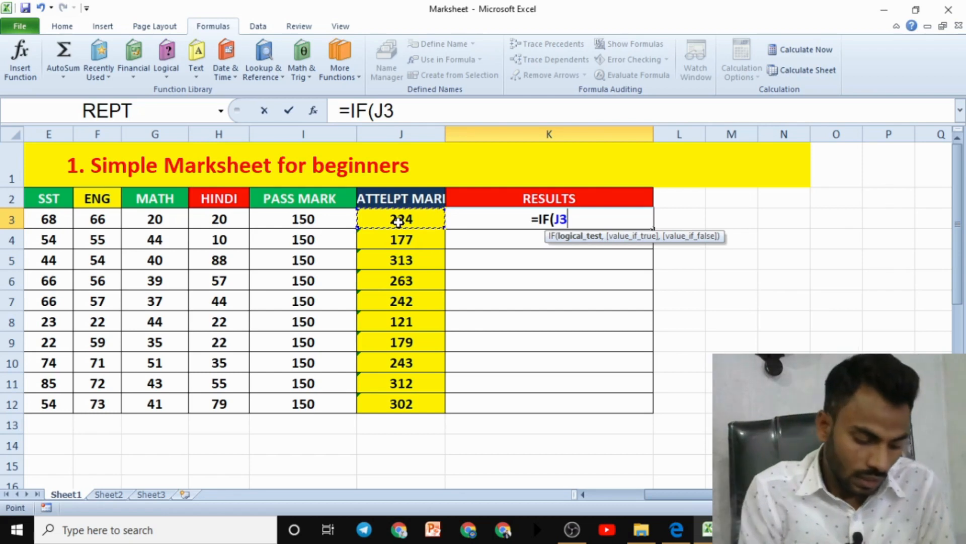
text(>)
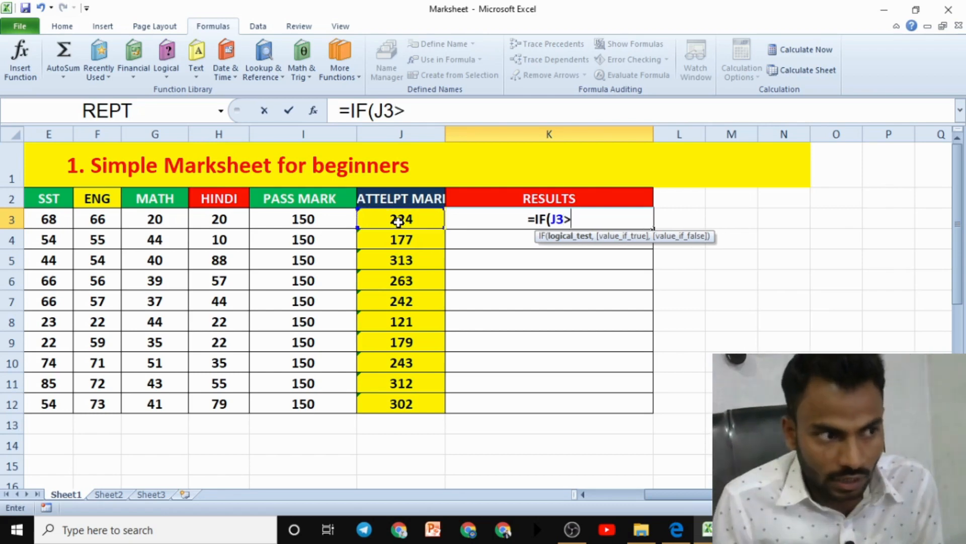
text(=)
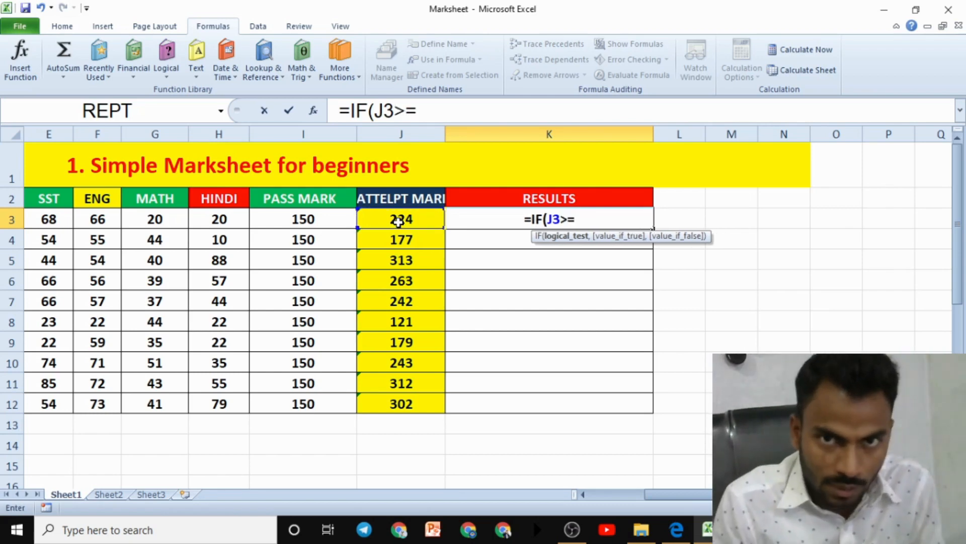
text(150)
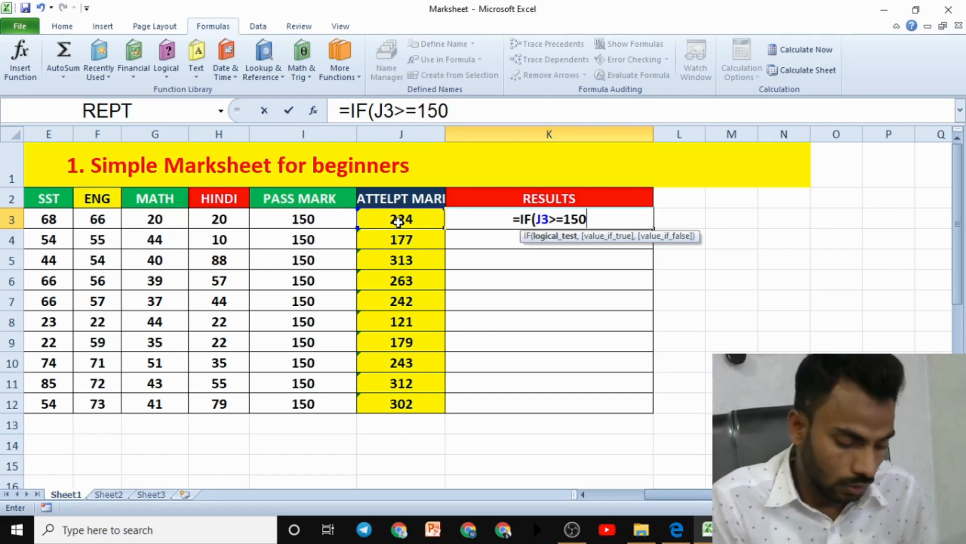
Complete the K3 formula with "pass" as the true value and "fail" as the false value, and enter it.
text(,)
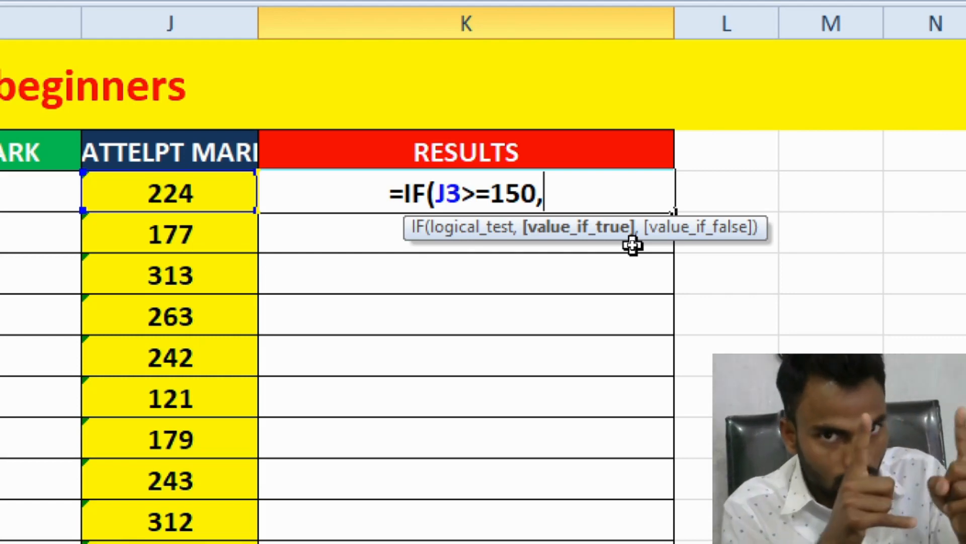
text(")
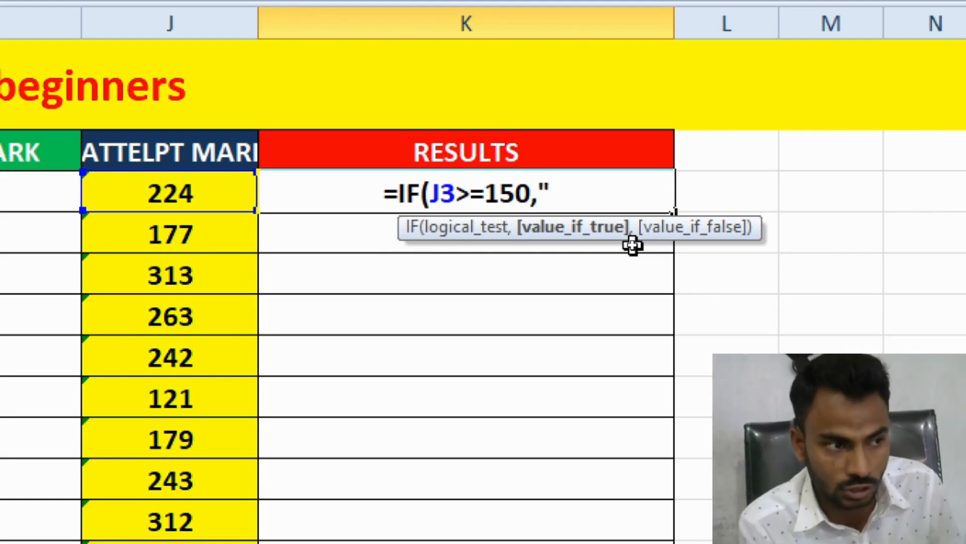
text(pass")
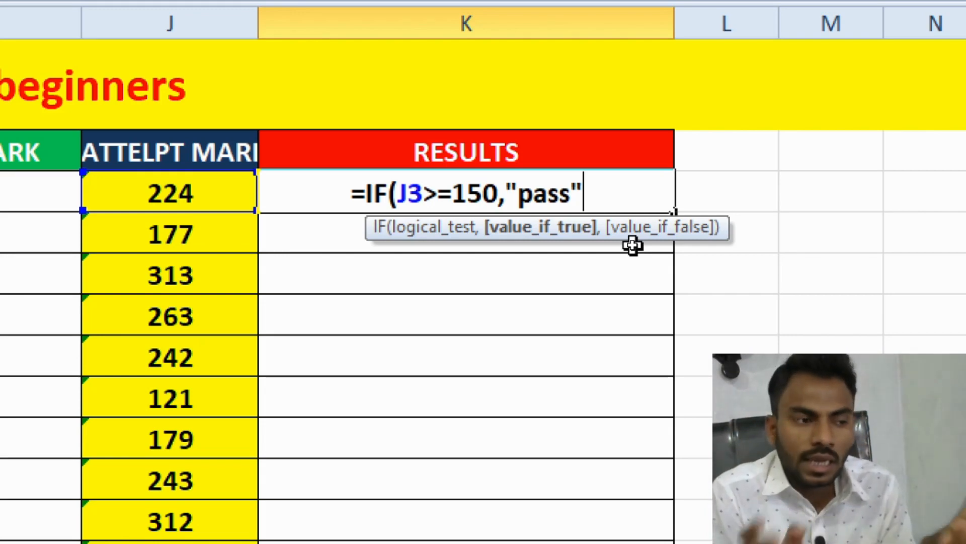
text(,)
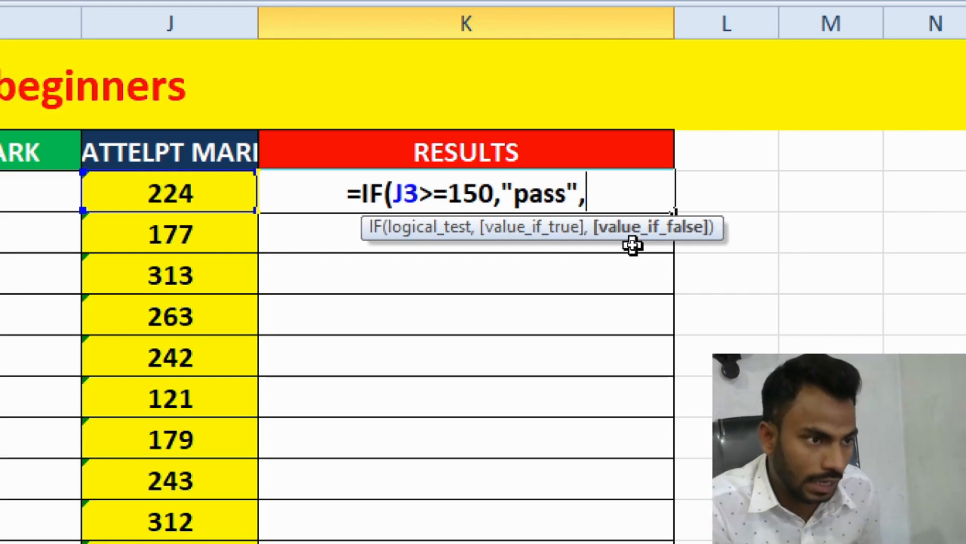
text("fail"))
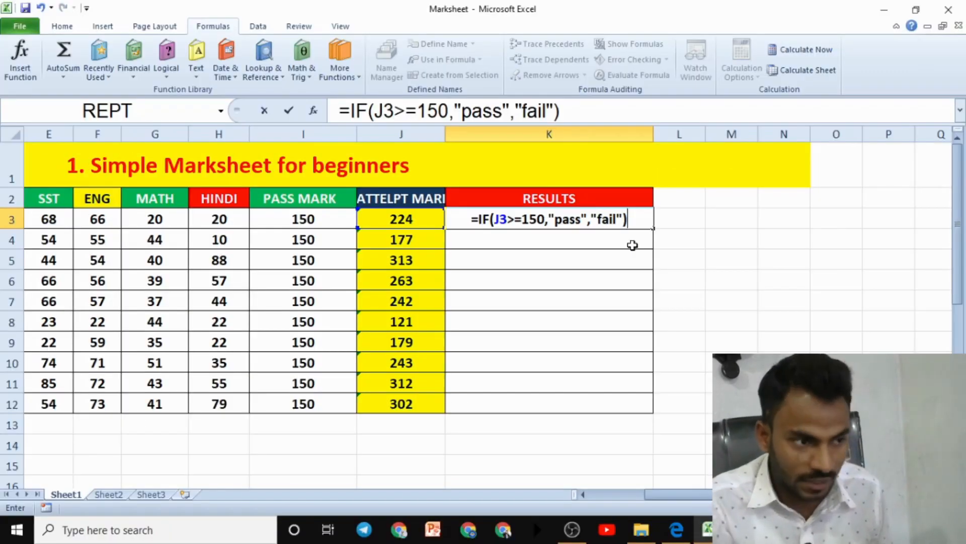
key(Return)
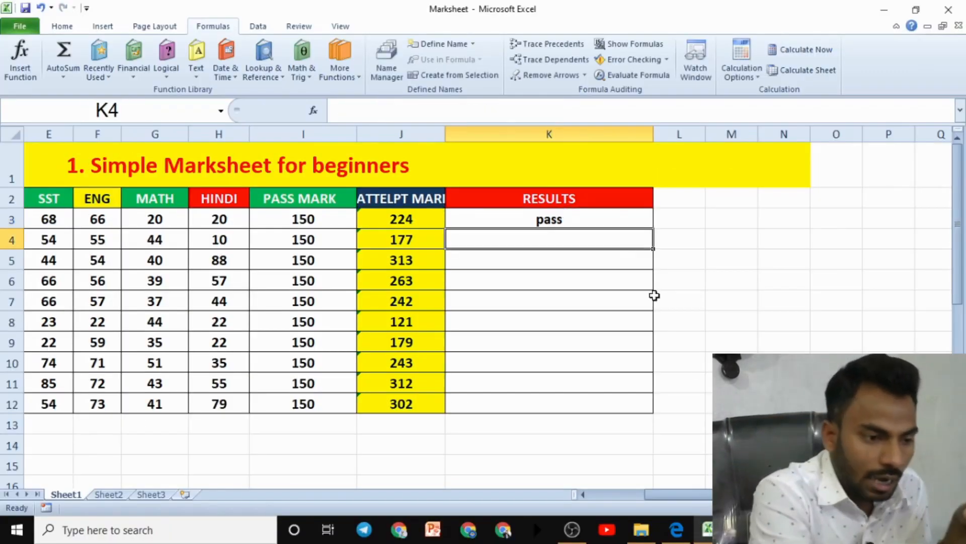
Copy the K3 pass/fail formula down the RESULTS column to K12 and check row 8's result against its total.
drag(679, 494, 660, 496)
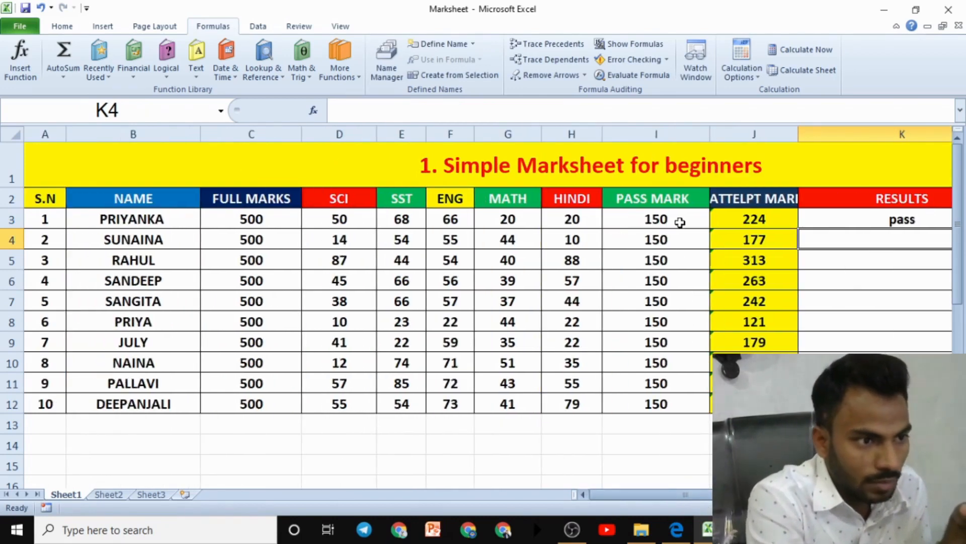
click(759, 218)
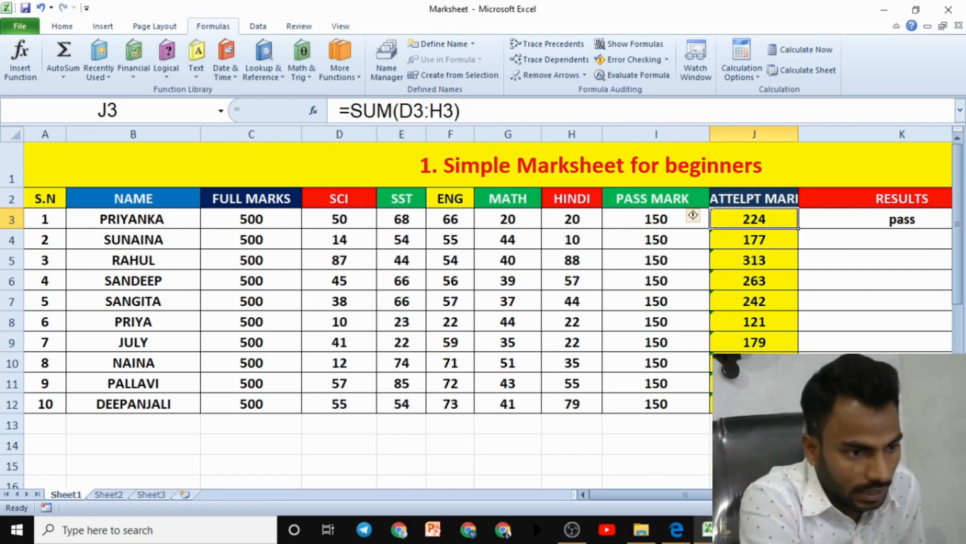
drag(681, 498, 705, 497)
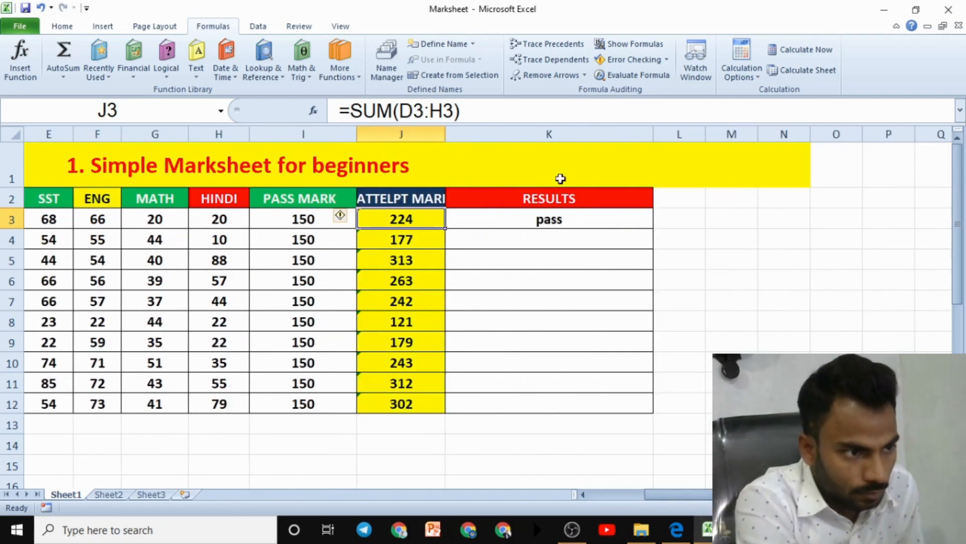
click(580, 222)
drag(650, 230, 657, 409)
click(707, 358)
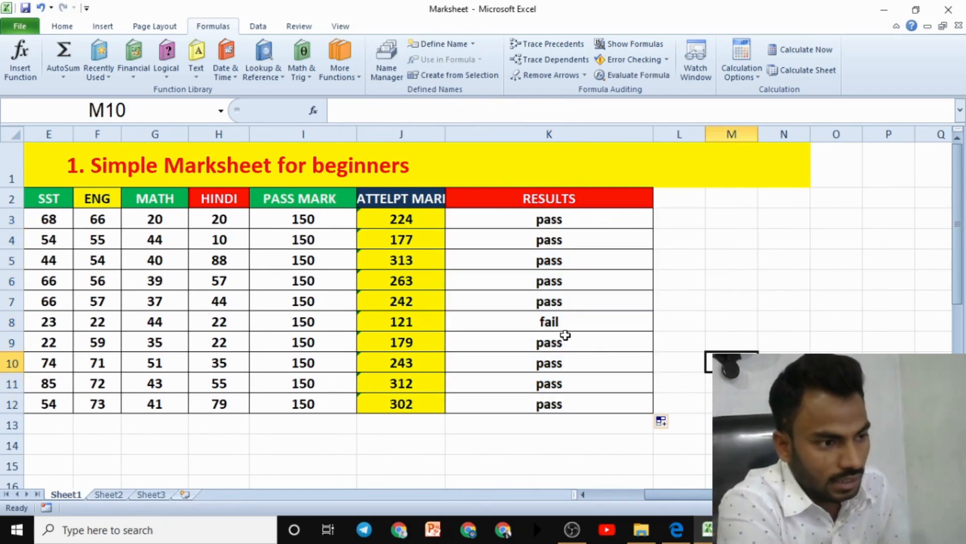
click(554, 322)
click(406, 324)
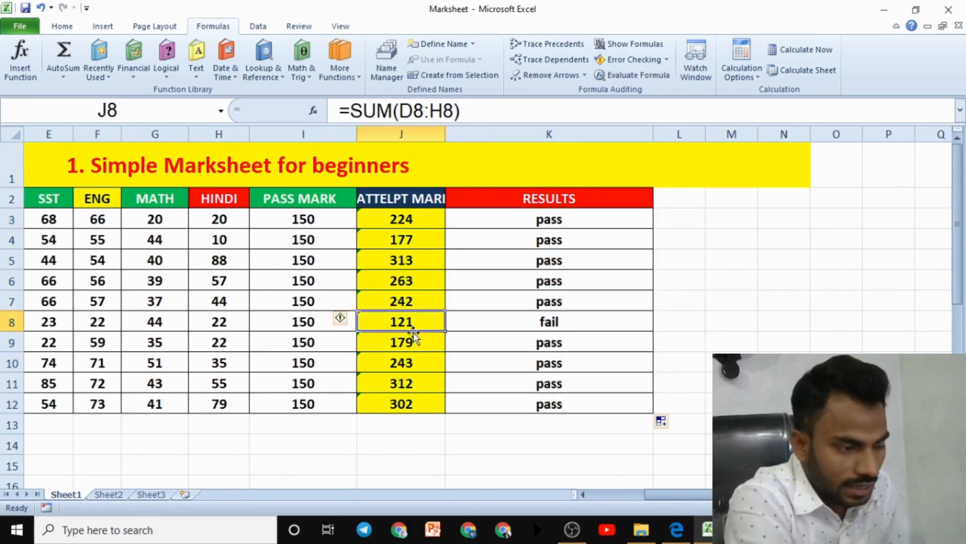
drag(660, 492, 696, 485)
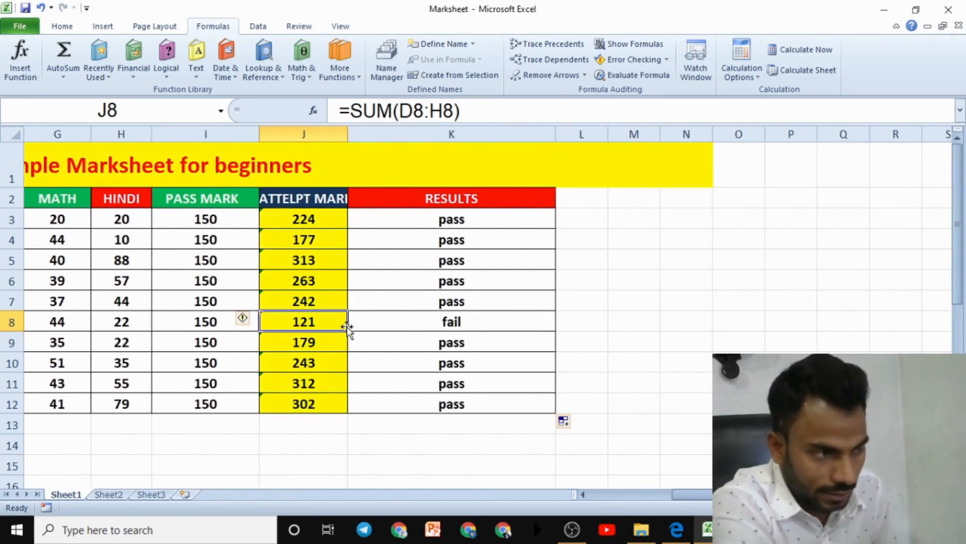
Set the SCI mark in D3 to 20 and check row 3's total and result.
drag(685, 493, 652, 491)
click(162, 217)
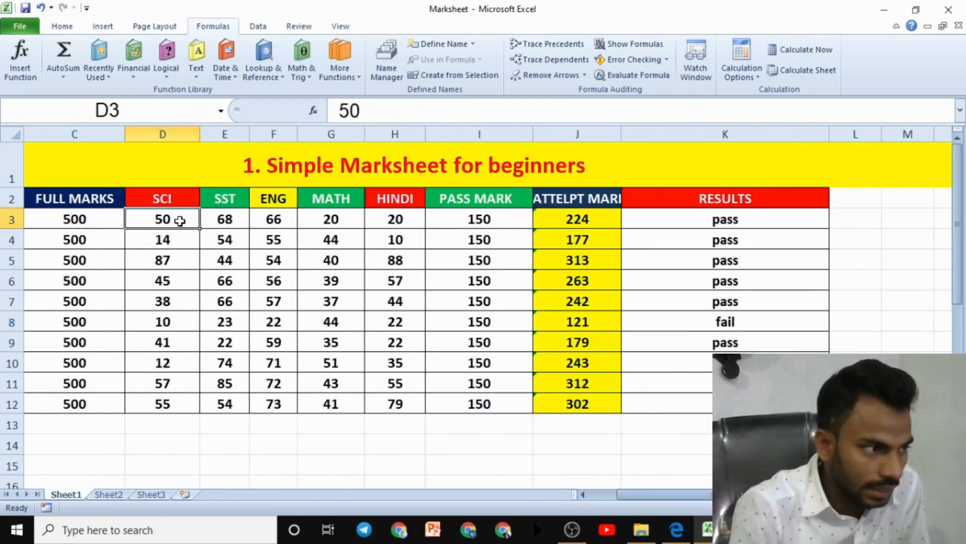
text(20)
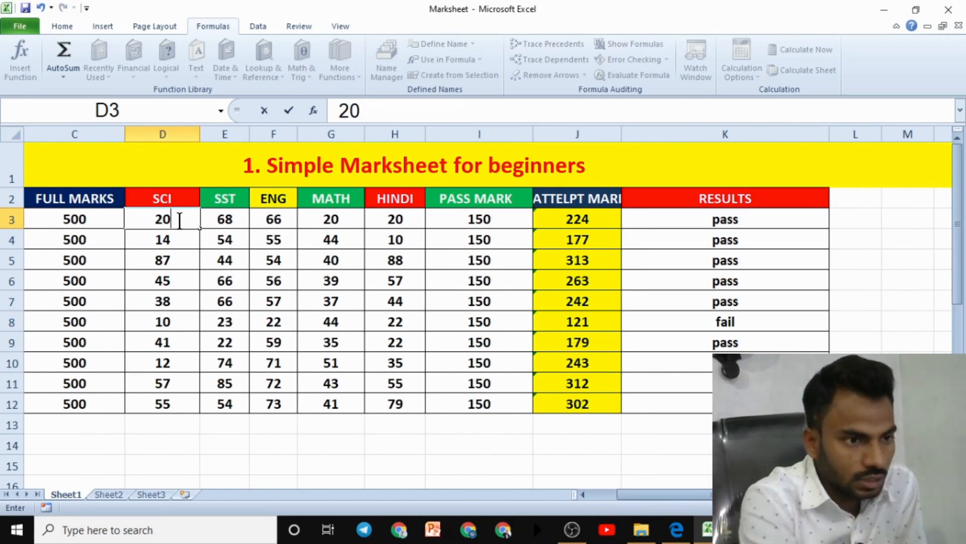
click(276, 219)
click(601, 225)
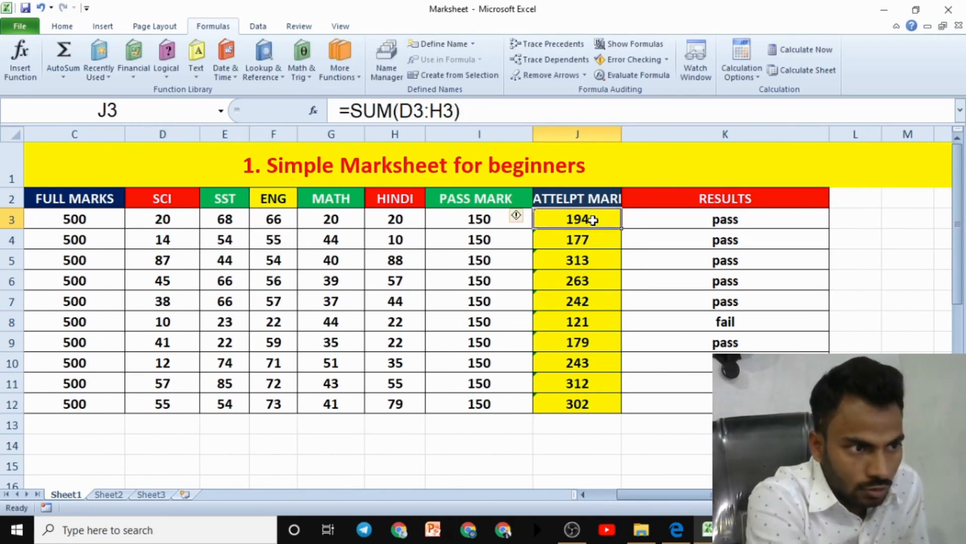
click(750, 221)
Set the ENG mark in F3 to 30 and check row 3's total and result formula.
click(274, 217)
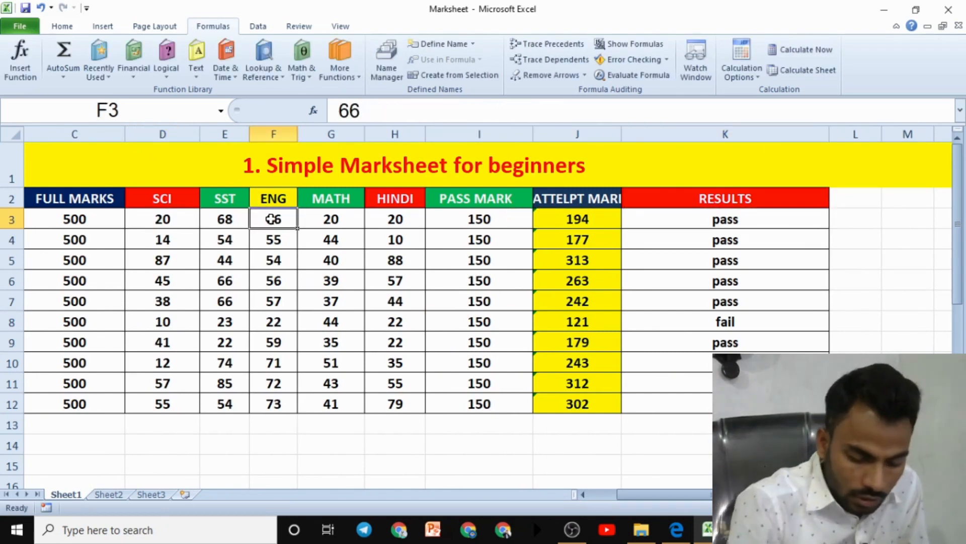
text(30)
key(Return)
click(586, 211)
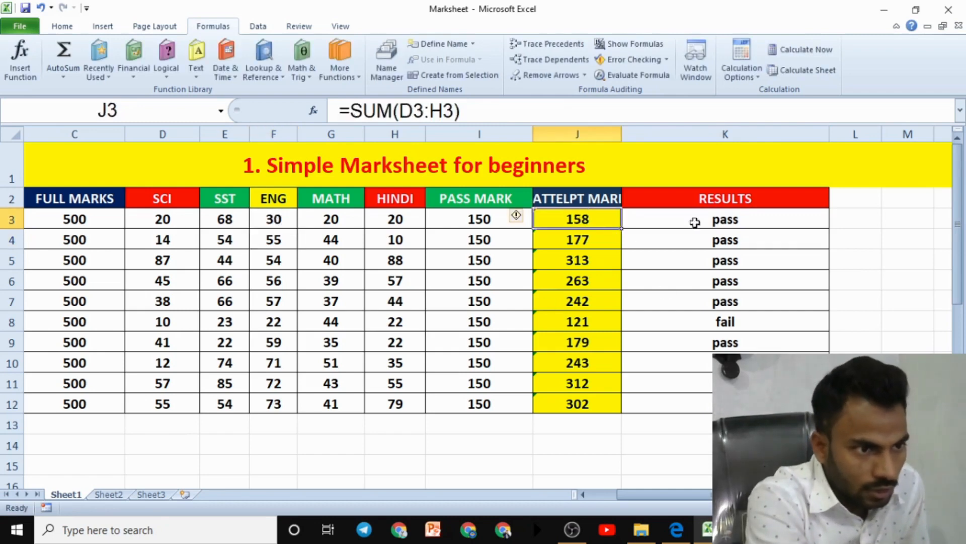
click(728, 216)
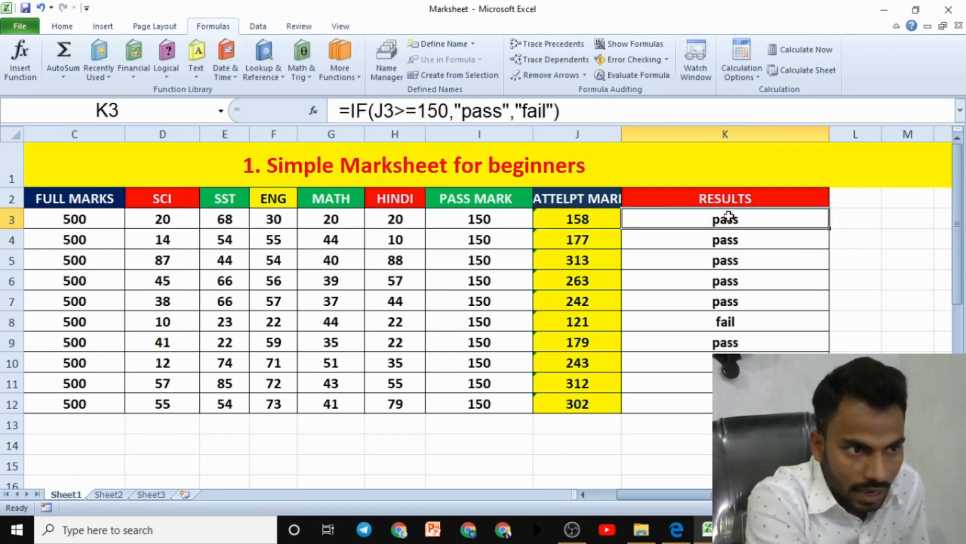
Set the SST mark in E3 to 30 and check the total in J3.
click(230, 221)
text(30)
key(Return)
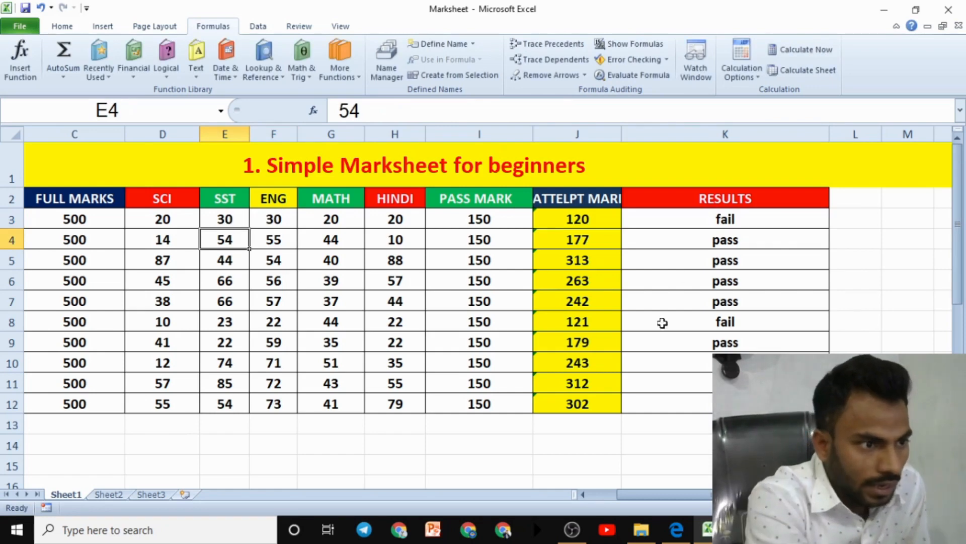
click(593, 222)
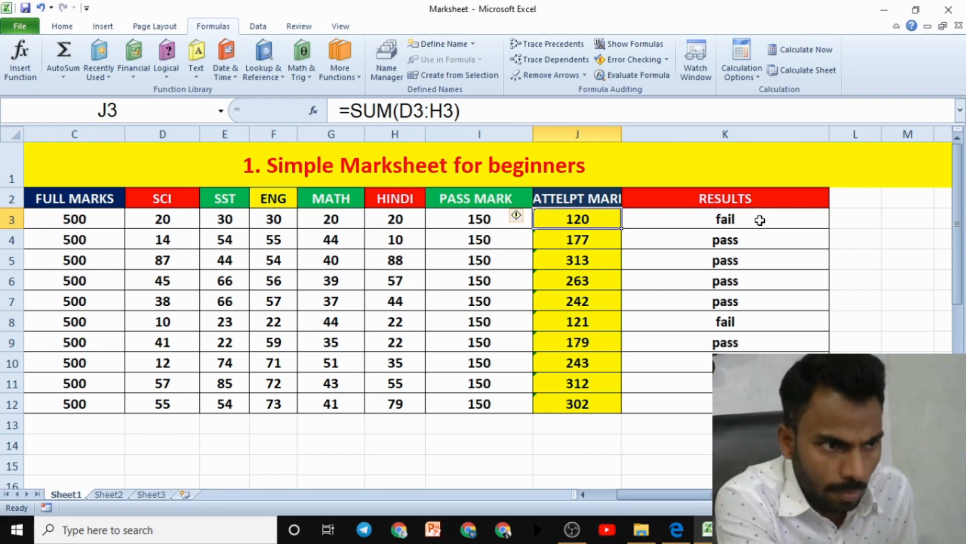
Replace the true value in the K3 IF formula with "good".
double_click(758, 219)
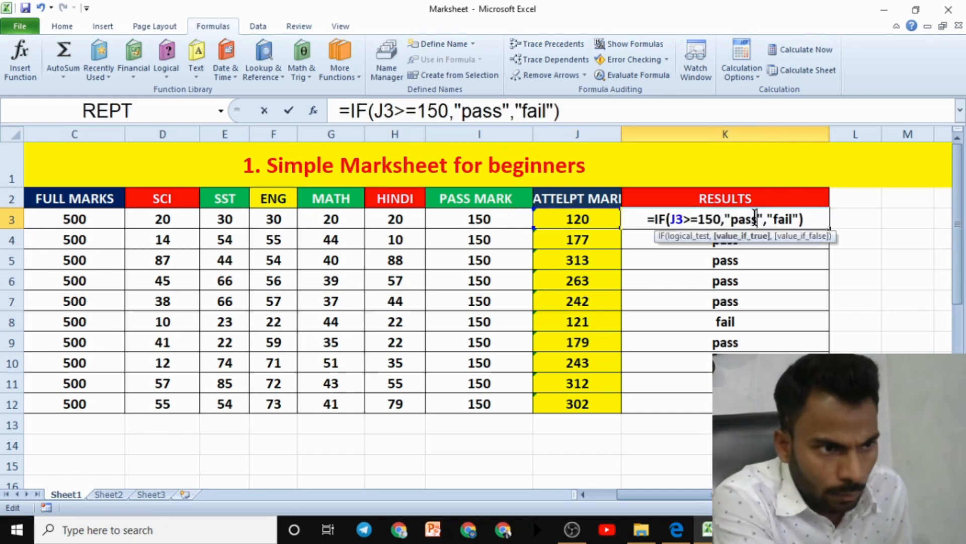
click(503, 111)
key(BackSpace)
key(BackSpace)
key(BackSpace)
key(BackSpace)
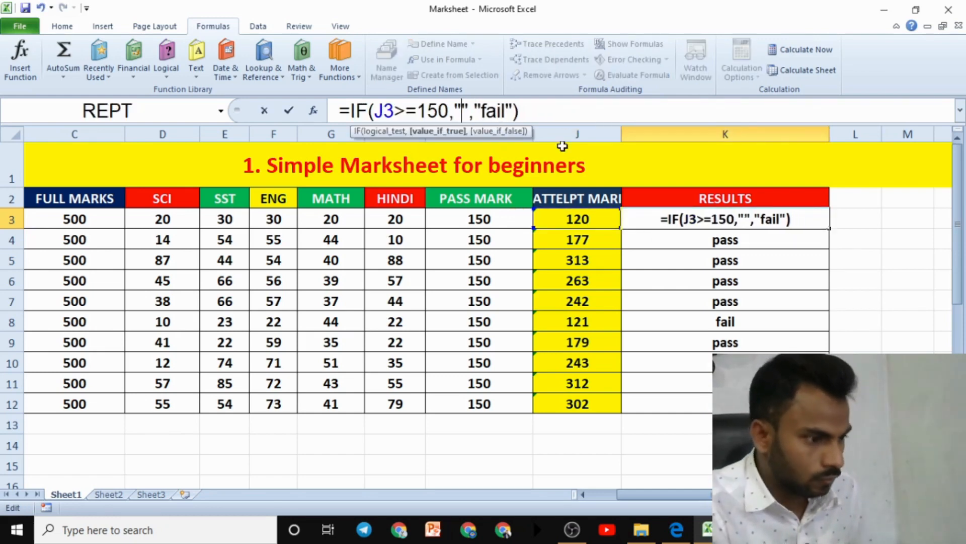
text(good)
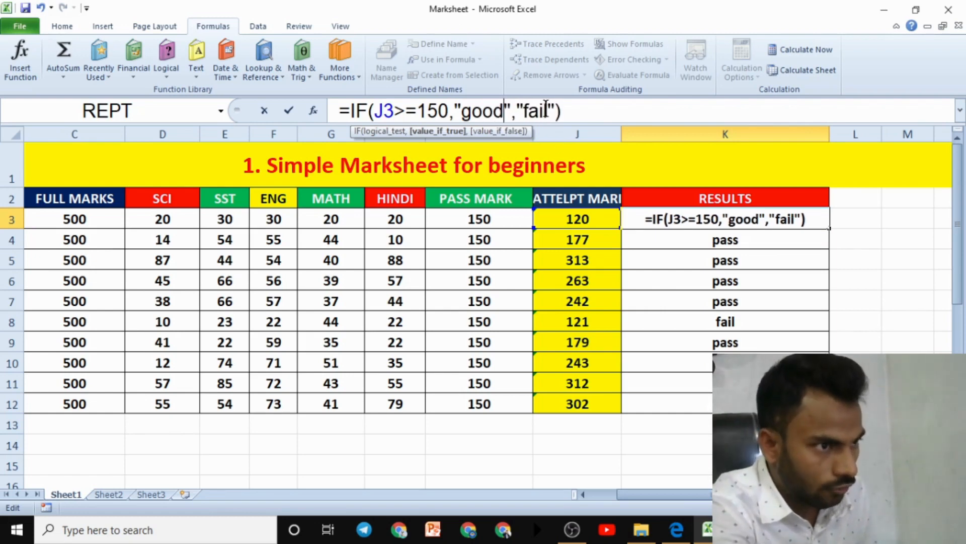
Replace the false value in the K3 IF formula with "bad" and enter the formula.
key(Right)
key(Right)
key(Right)
key(Right)
key(Right)
key(Right)
key(Right)
key(BackSpace)
key(BackSpace)
key(BackSpace)
key(BackSpace)
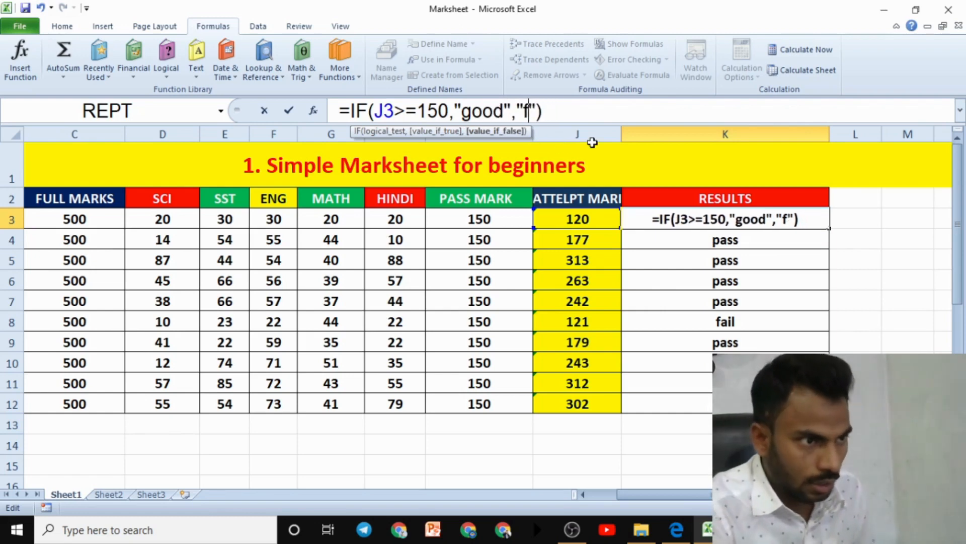
text(bad)
click(876, 318)
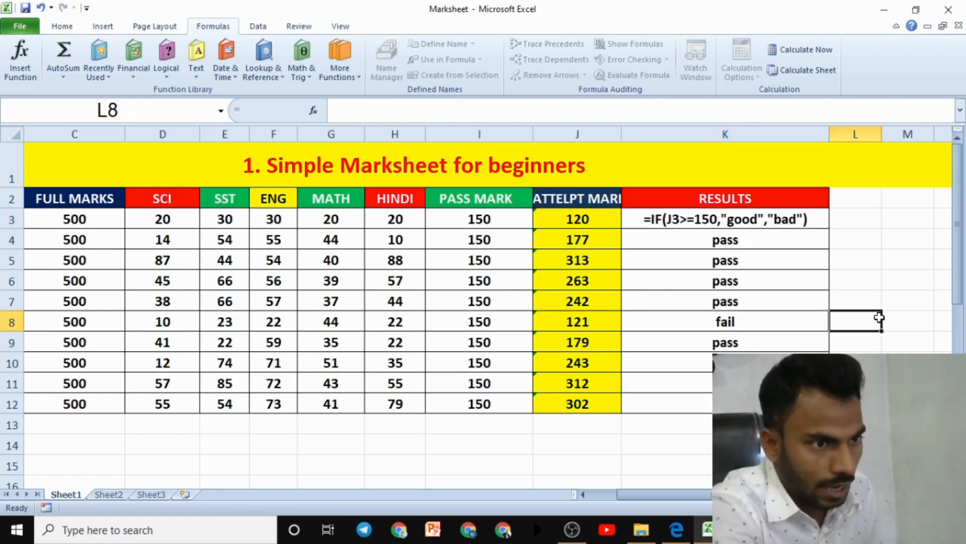
click(800, 222)
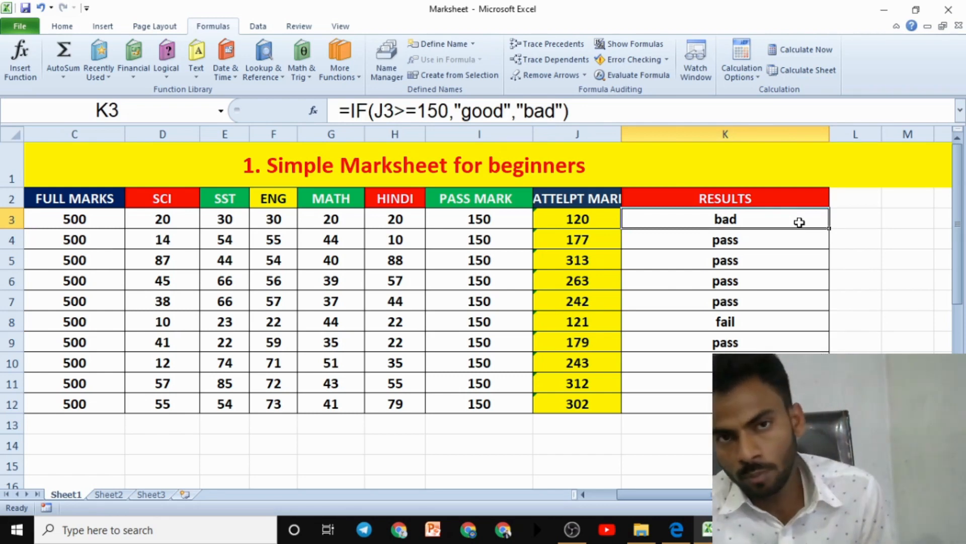
Extend the true value in the K3 formula to "good result" and enter it.
click(505, 112)
text(result)
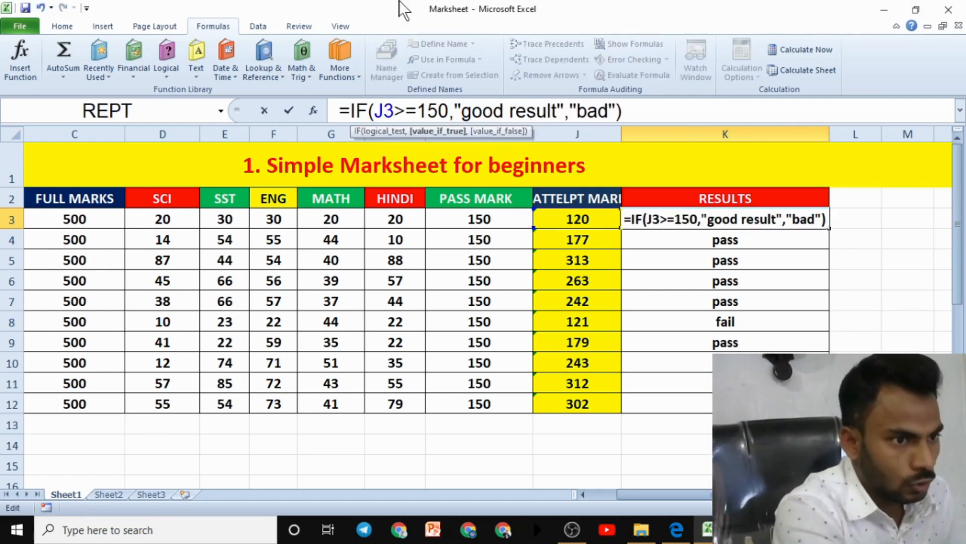
click(890, 222)
click(779, 218)
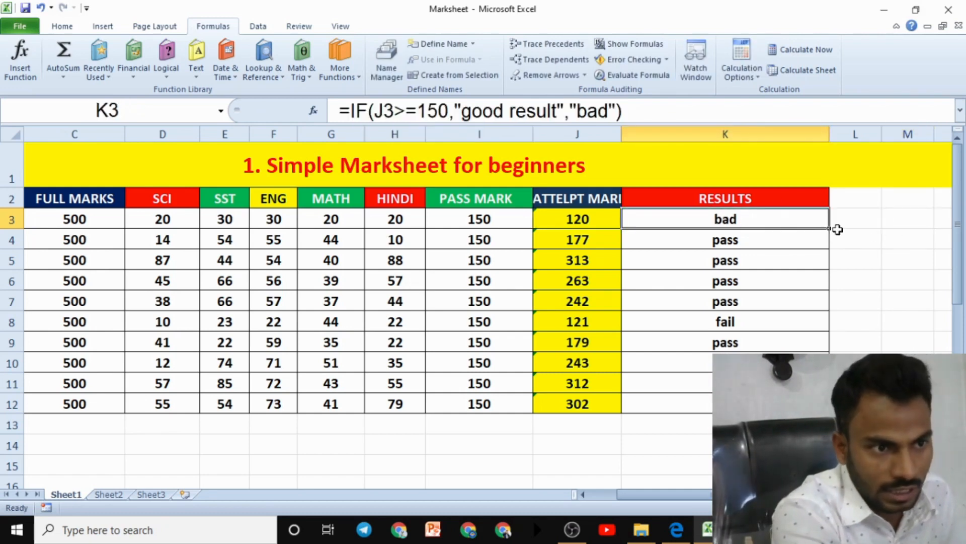
Extend the false value in the K3 formula to "bad result" and enter it.
click(610, 110)
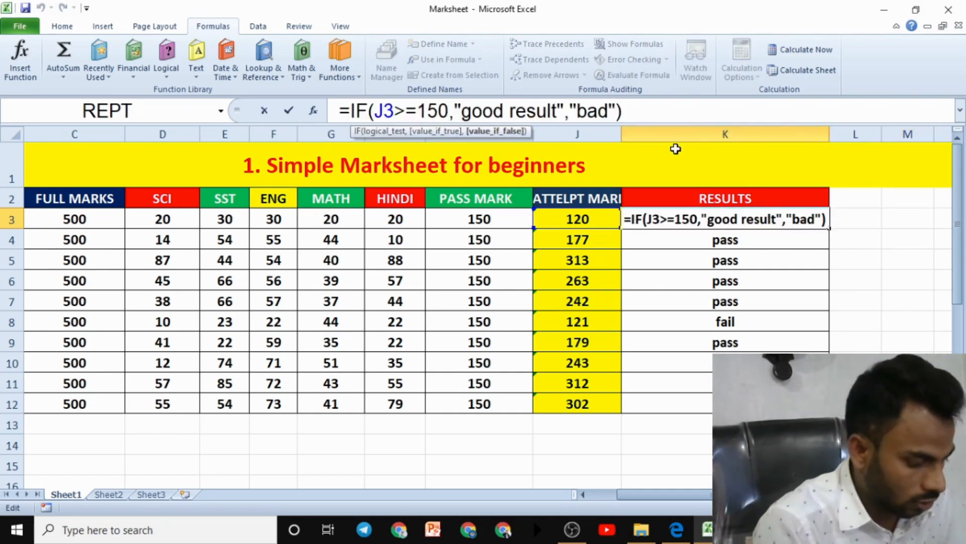
text(result)
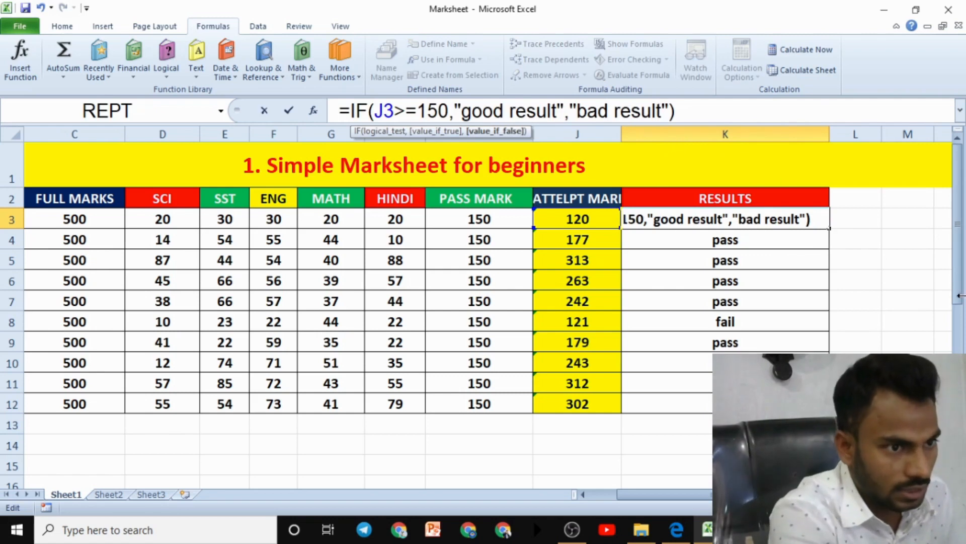
click(820, 222)
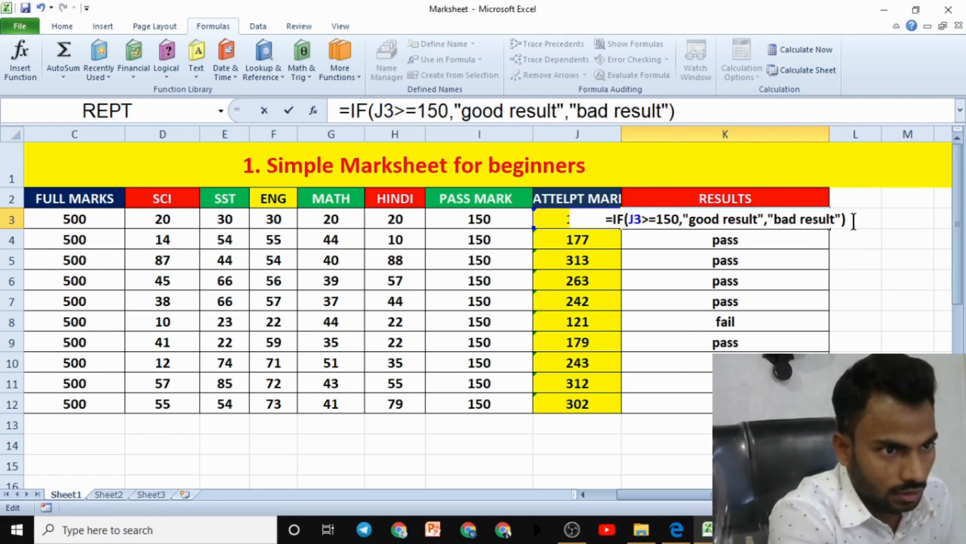
key(Return)
Fill the good result/bad result formula from K3 down to K12.
click(837, 218)
drag(829, 228, 826, 405)
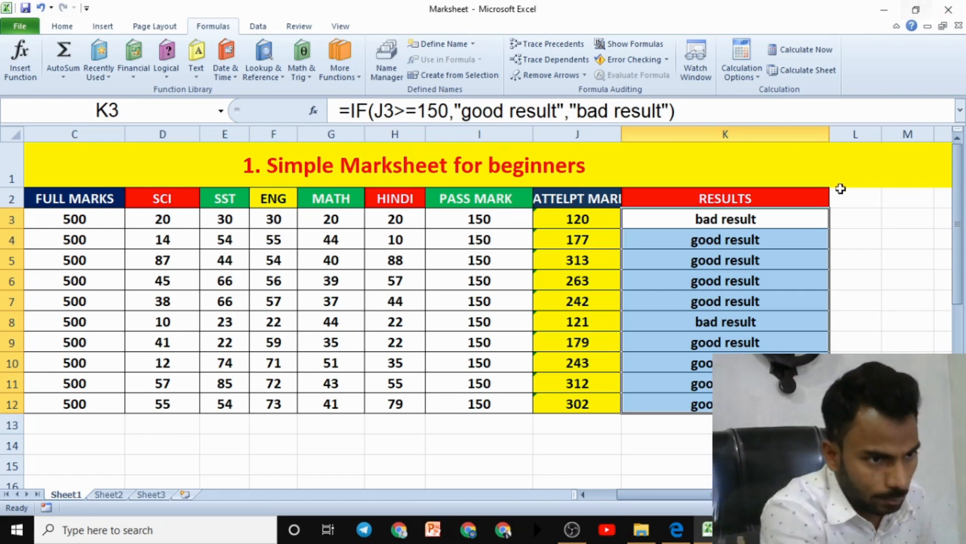
click(880, 295)
Clear all results from K3:K12 and select K3.
drag(818, 218, 806, 403)
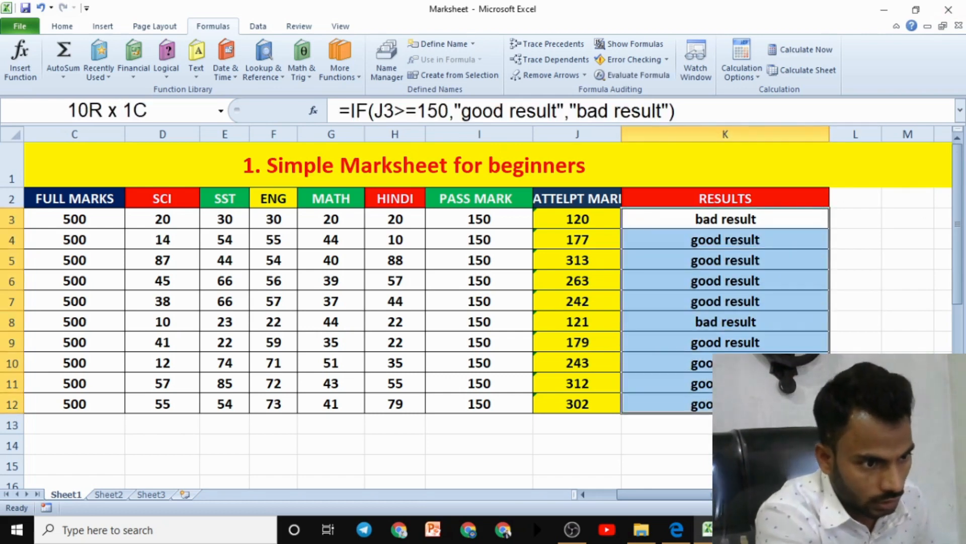
key(Delete)
click(706, 217)
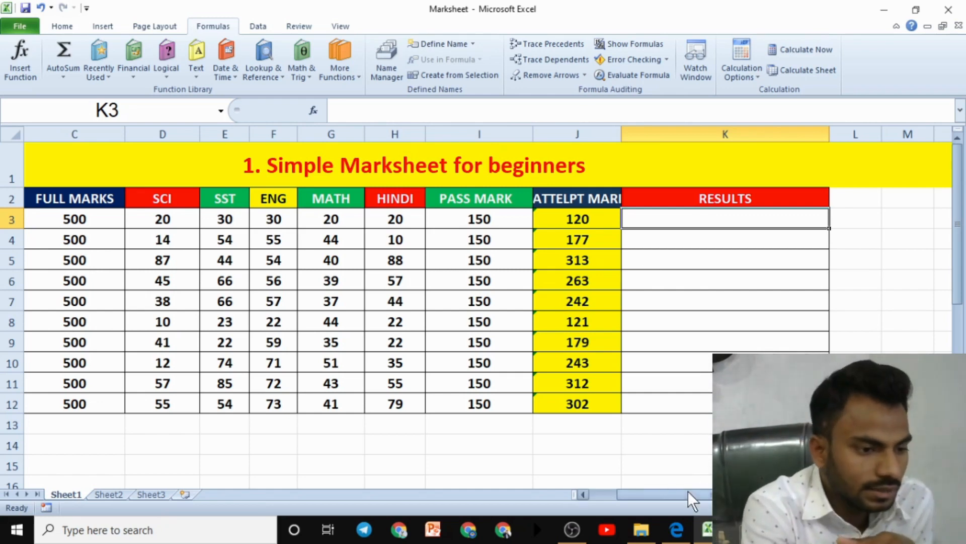
Review the FULL MARKS in C3:C12, and begin a new IF formula in the empty K3 cell.
drag(687, 494, 648, 496)
drag(217, 217, 246, 401)
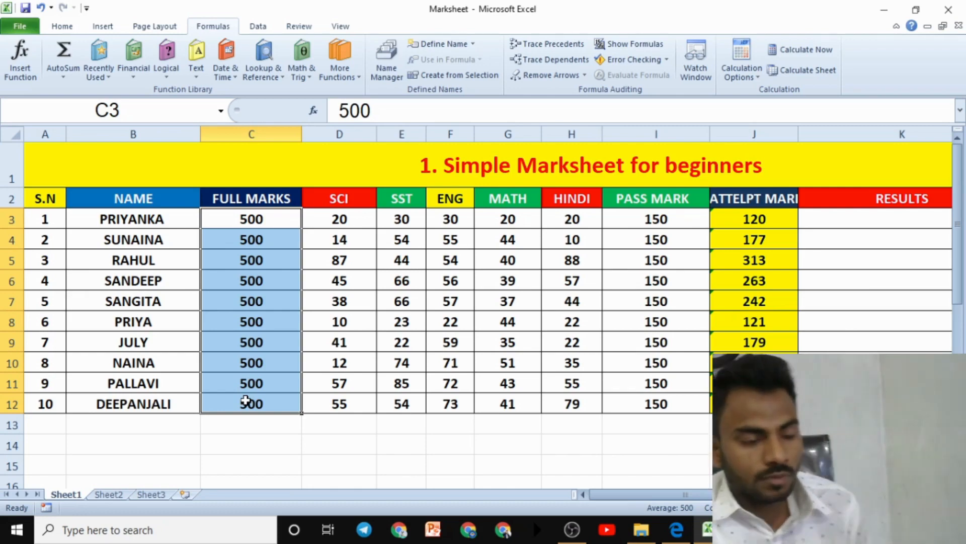
drag(645, 486, 692, 493)
double_click(620, 222)
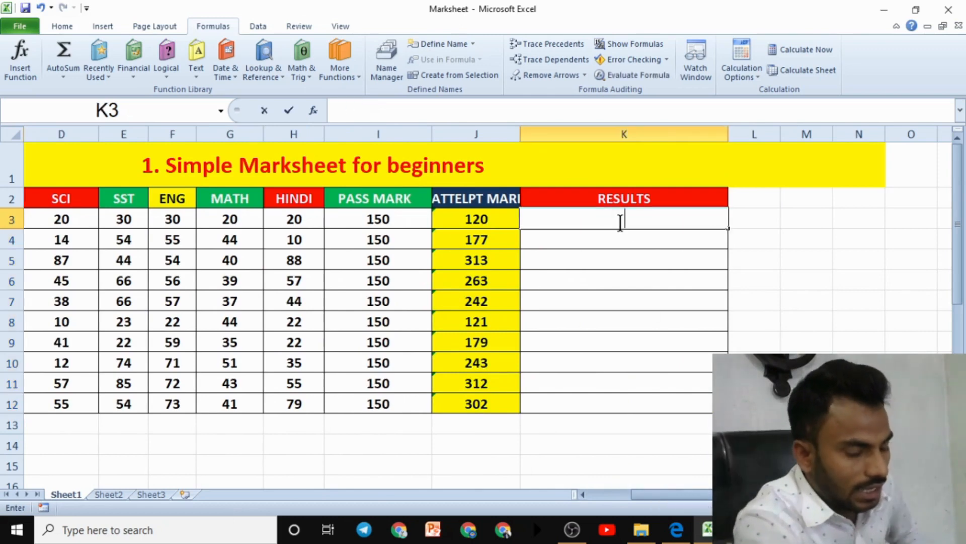
text(=if)
key(Tab)
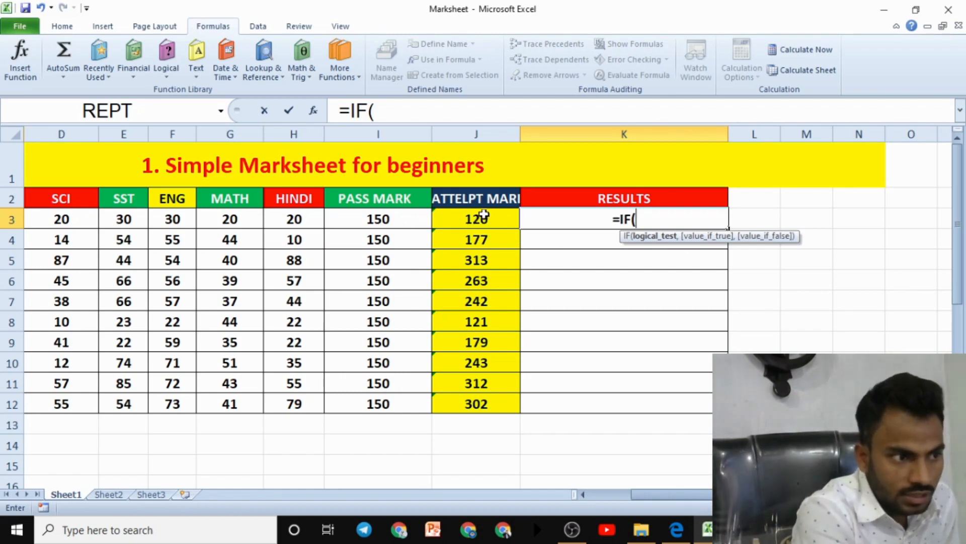
Set the logical test of the K3 IF formula to J3>=400.
mouse_move(493, 208)
mouse_down()
mouse_move(479, 262)
mouse_move(473, 390)
mouse_up()
key(Escape)
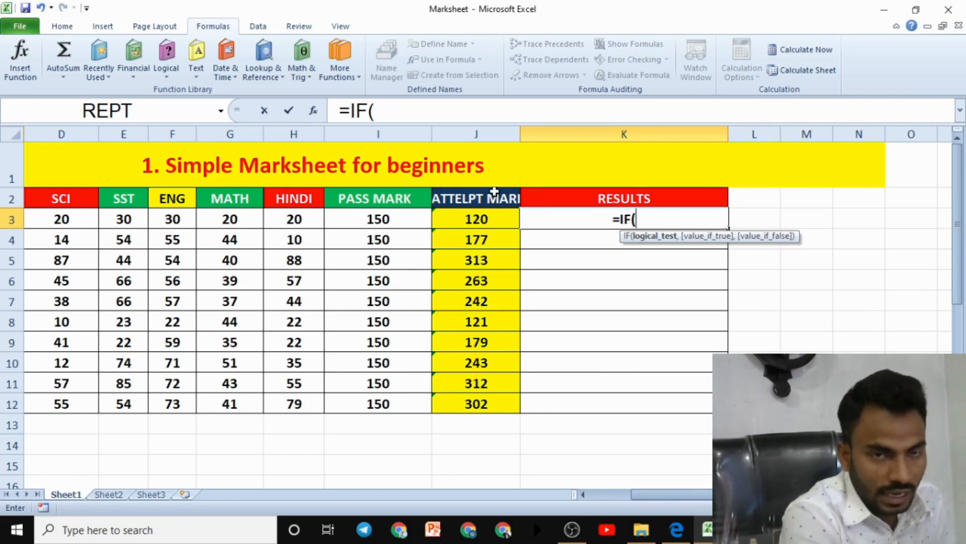
click(493, 219)
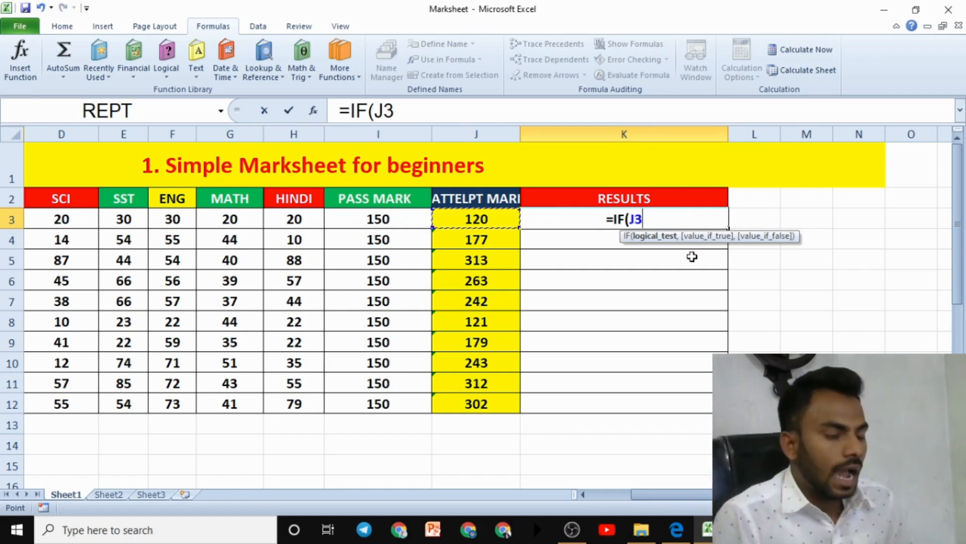
text(>)
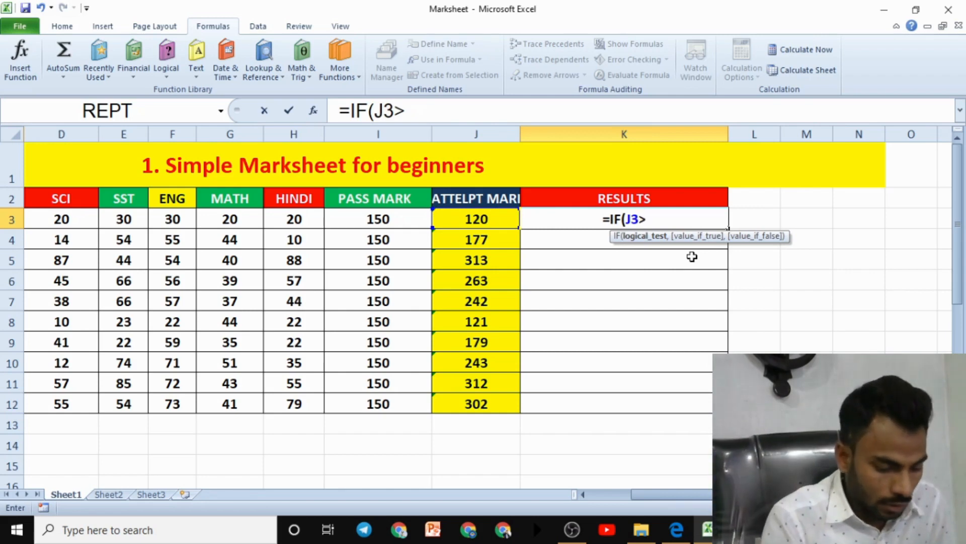
text(=)
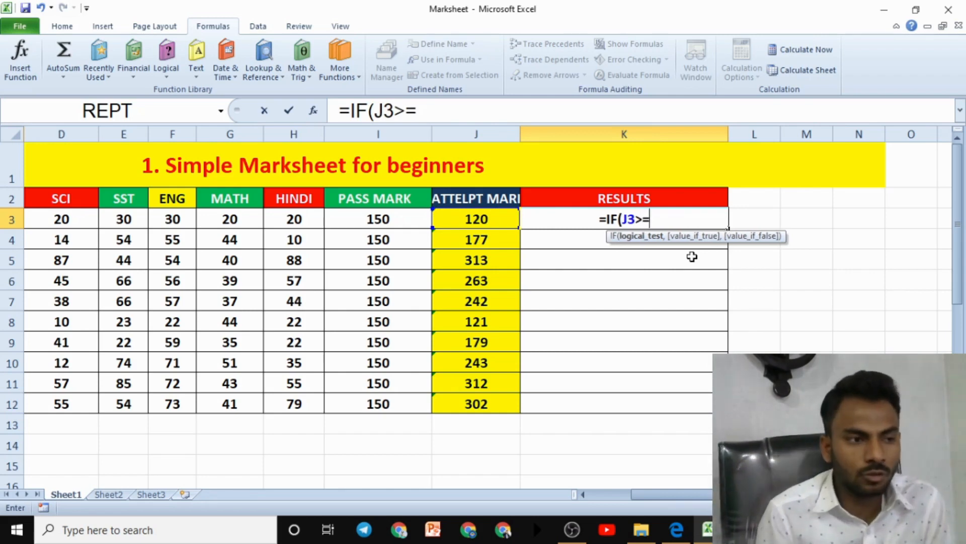
key(BackSpace)
key(BackSpace)
key(BackSpace)
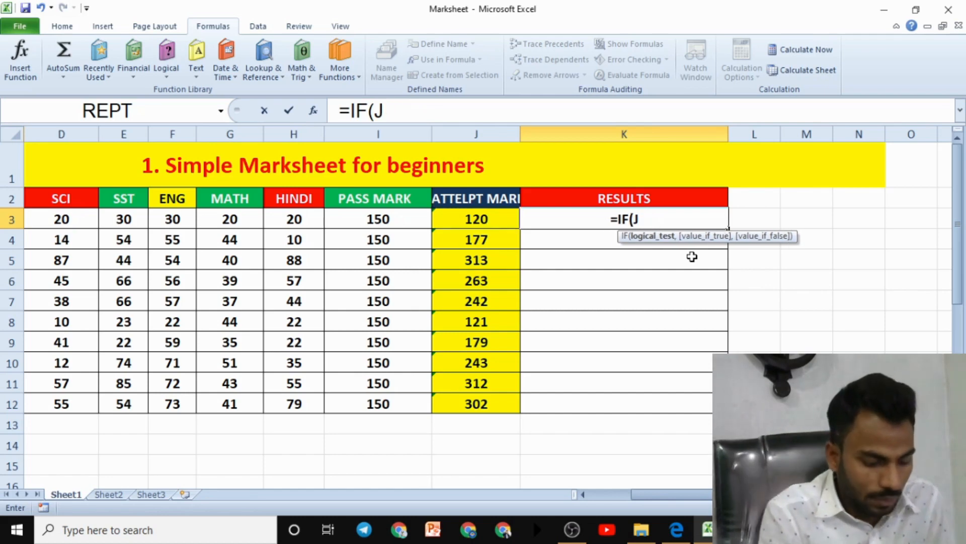
text(3)
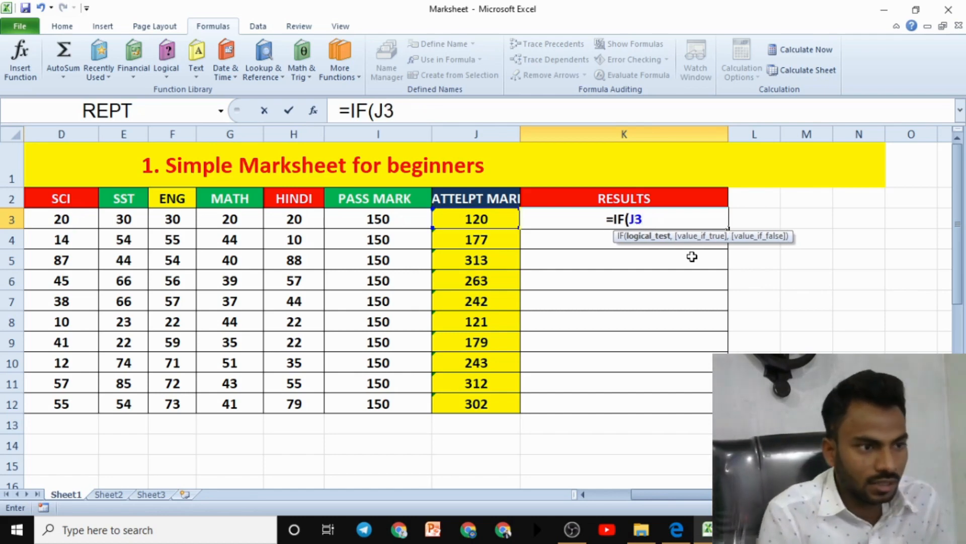
text(>=)
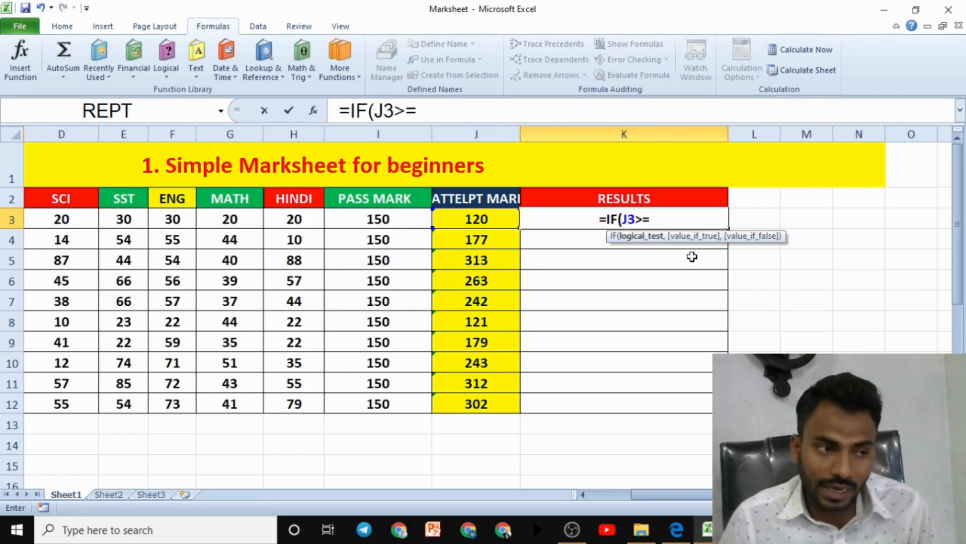
text(400)
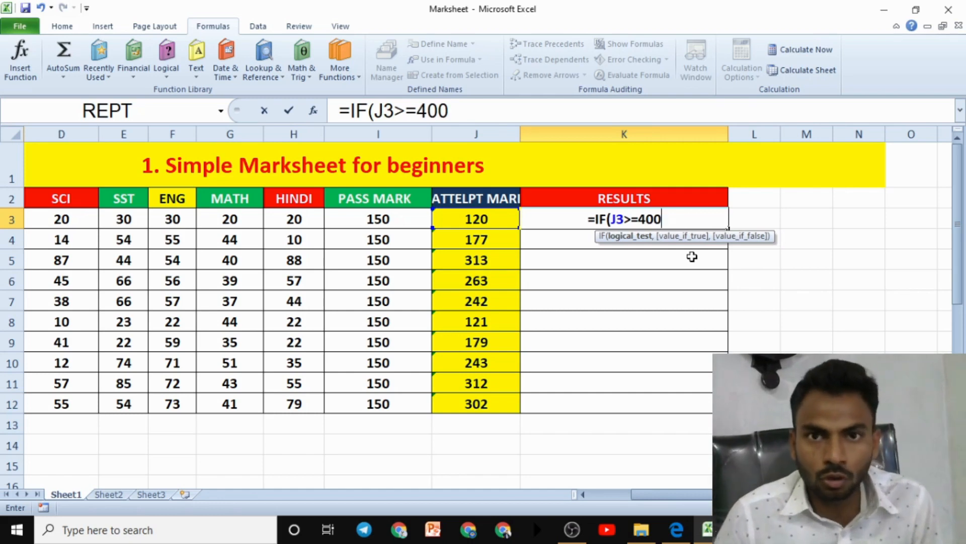
Add "top" as the value if true in the K3 formula.
text(,)
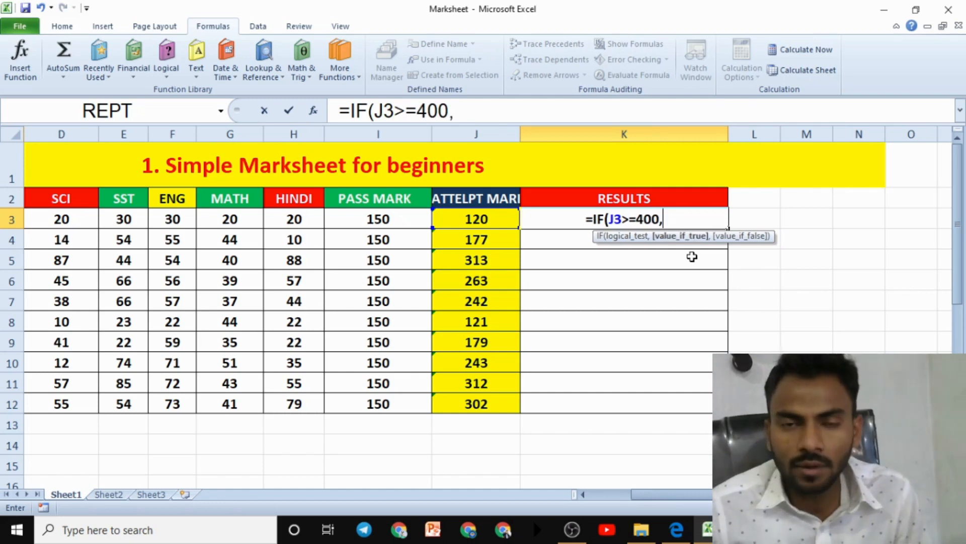
text(Top)
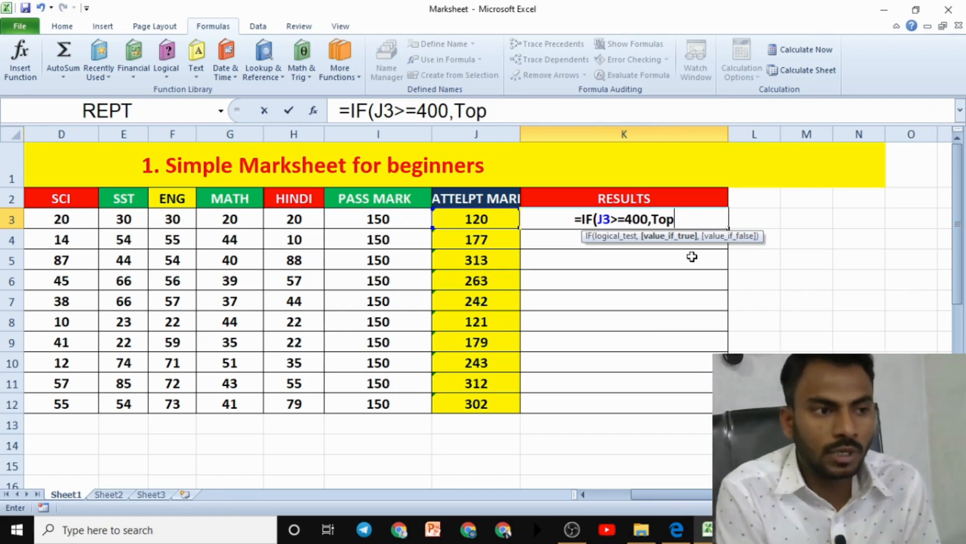
key(BackSpace)
key(BackSpace)
key(BackSpace)
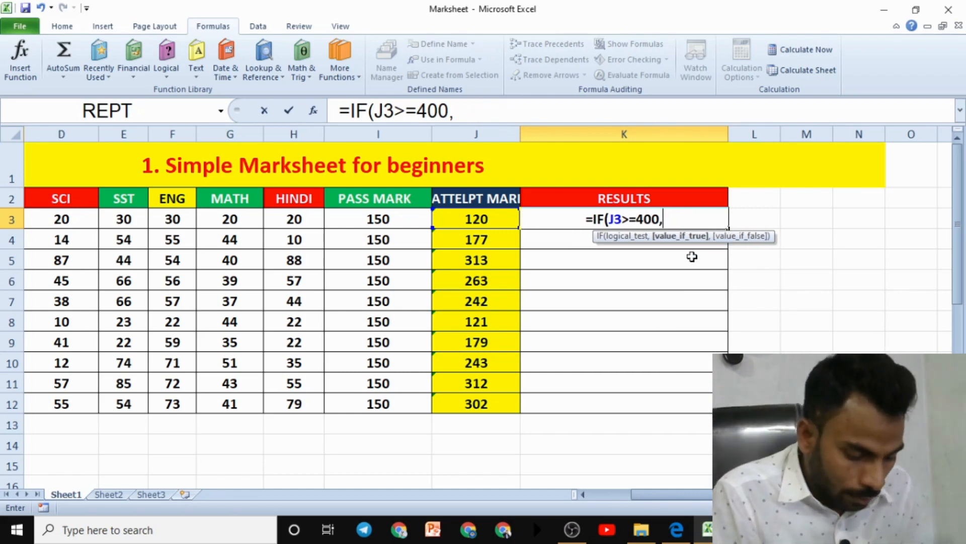
text("top)
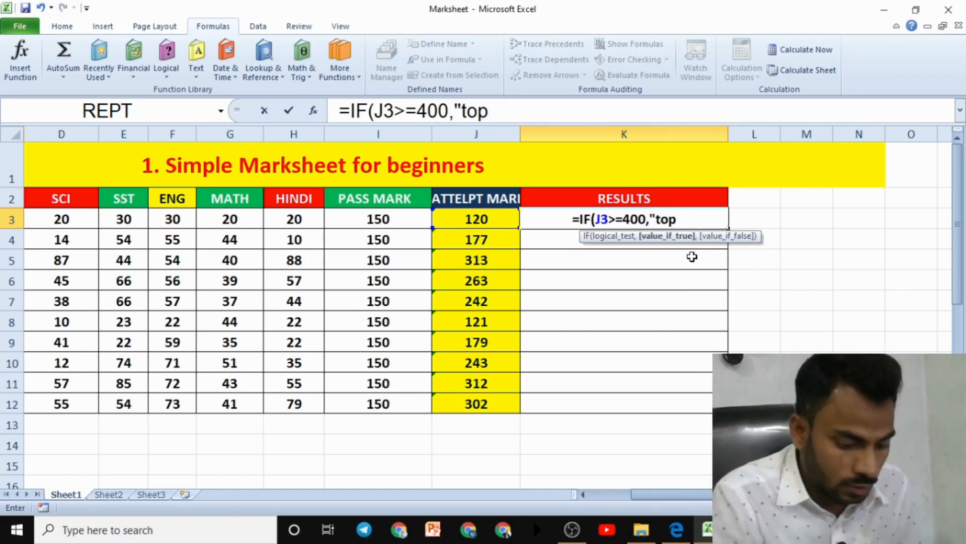
text(")
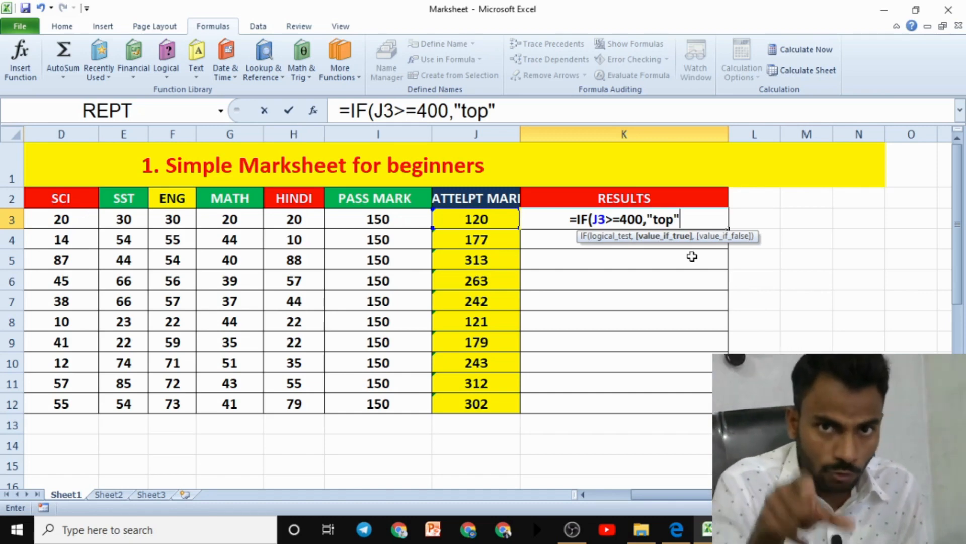
Nest a second IF in the K3 formula that tests J3>=300 and returns "first" when true.
text(,if)
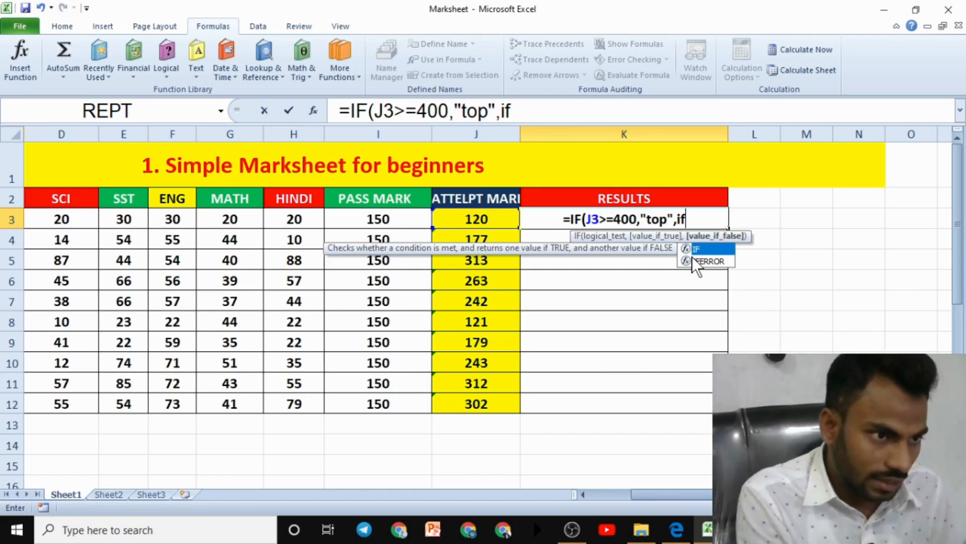
key(Tab)
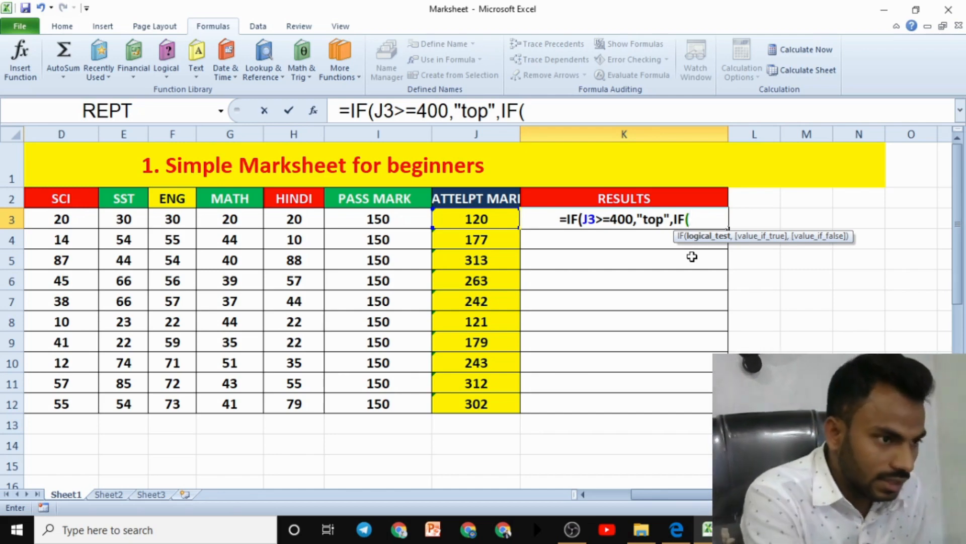
text(j3)
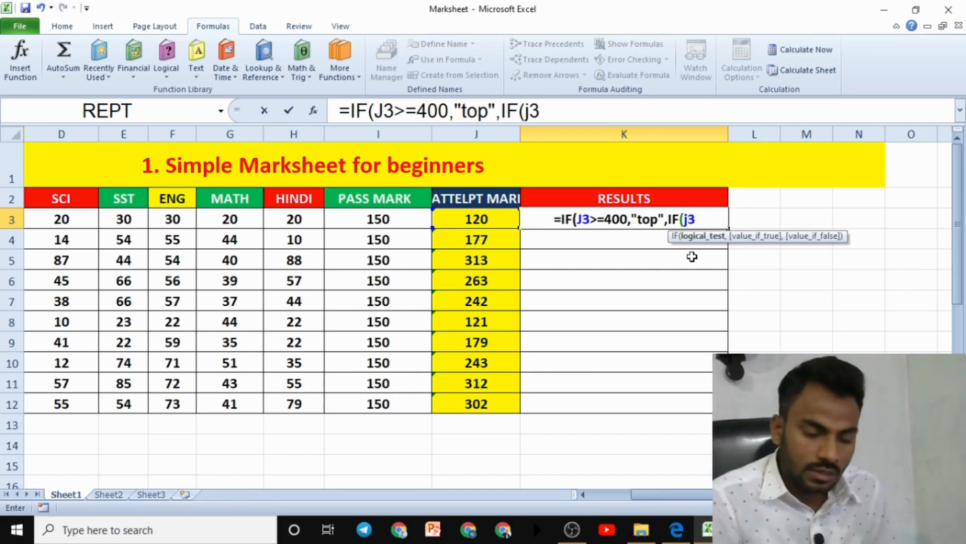
text(>=300)
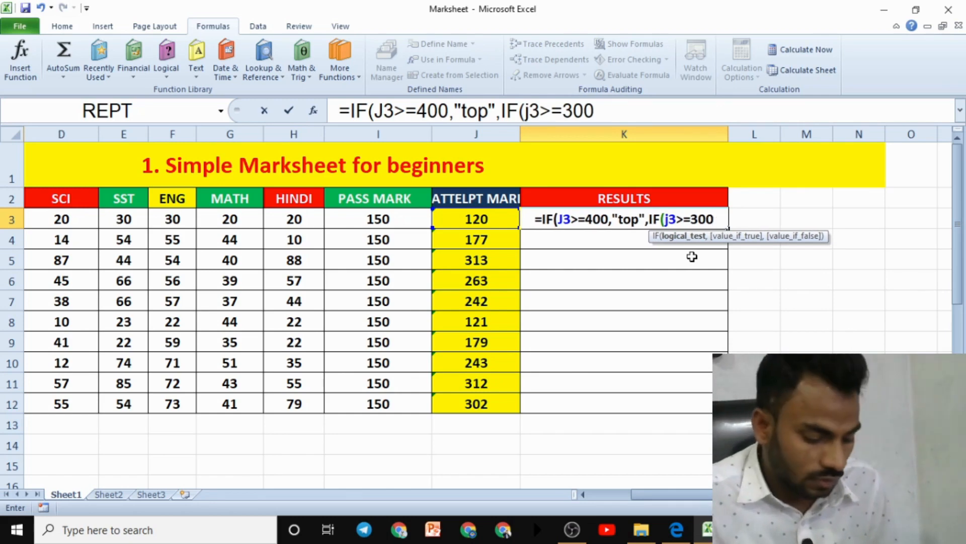
text(,)
text("fi)
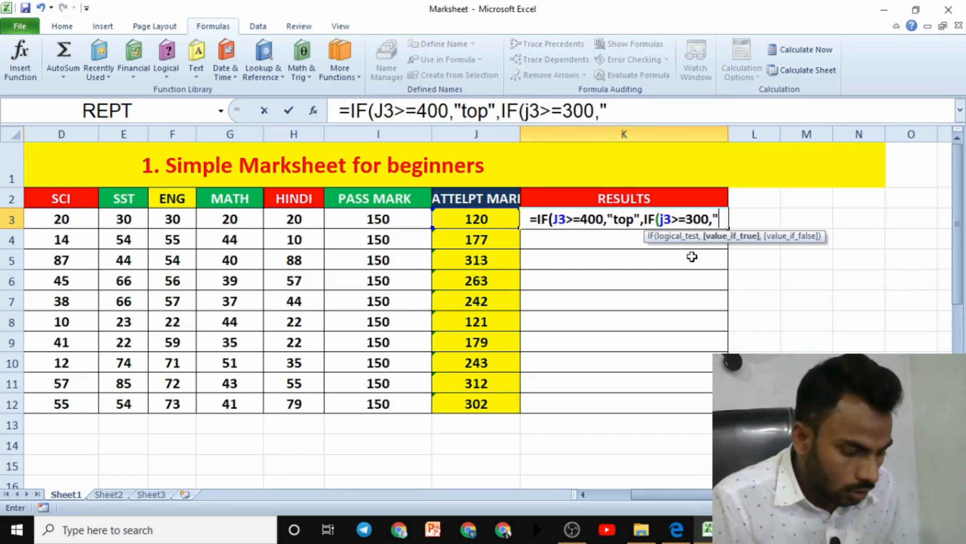
text(rst)
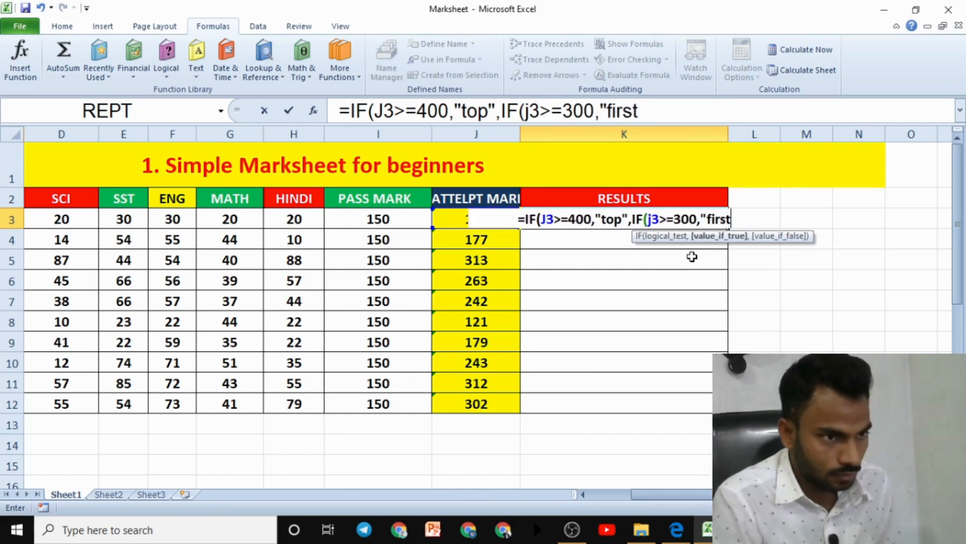
text(")
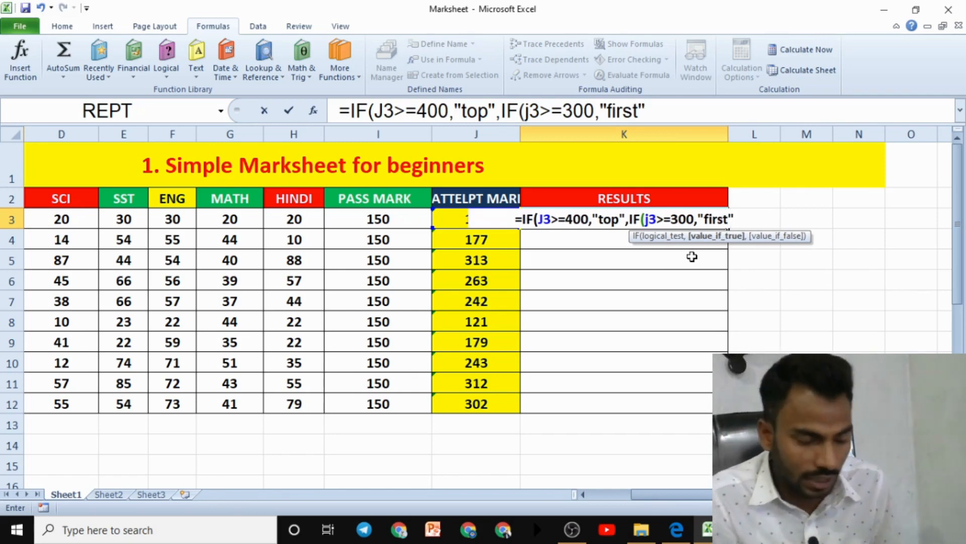
Nest a third IF in the K3 formula that tests J3>=250 and returns "second" when true.
text(,)
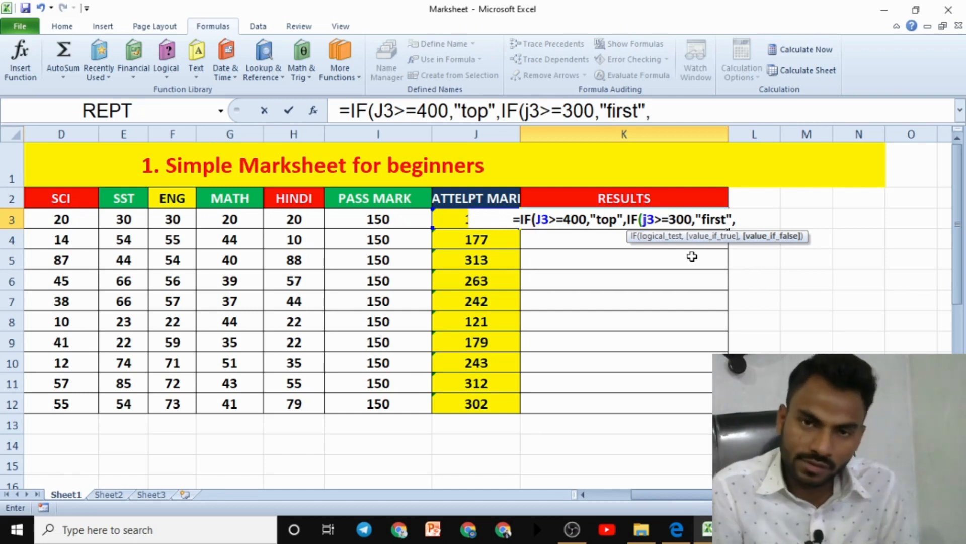
text(if)
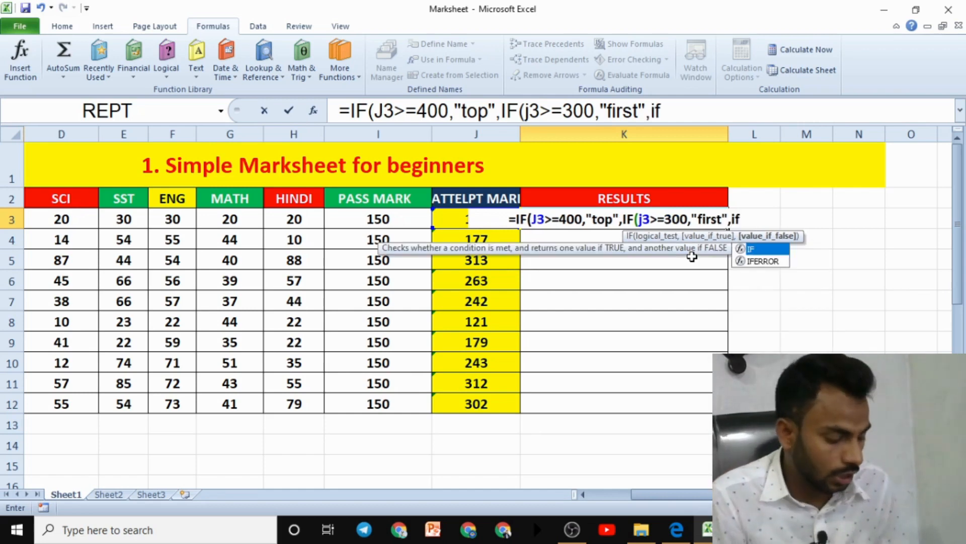
key(Tab)
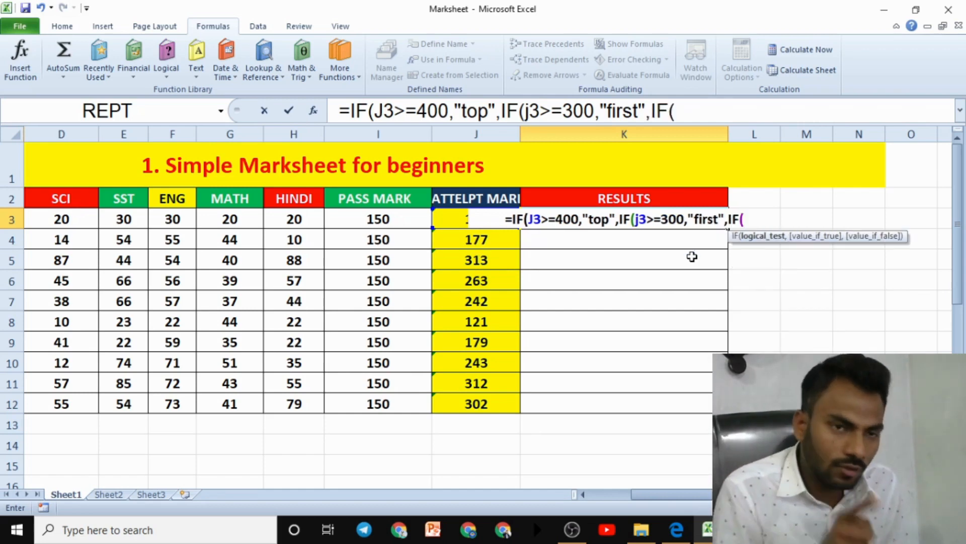
text(j3>=)
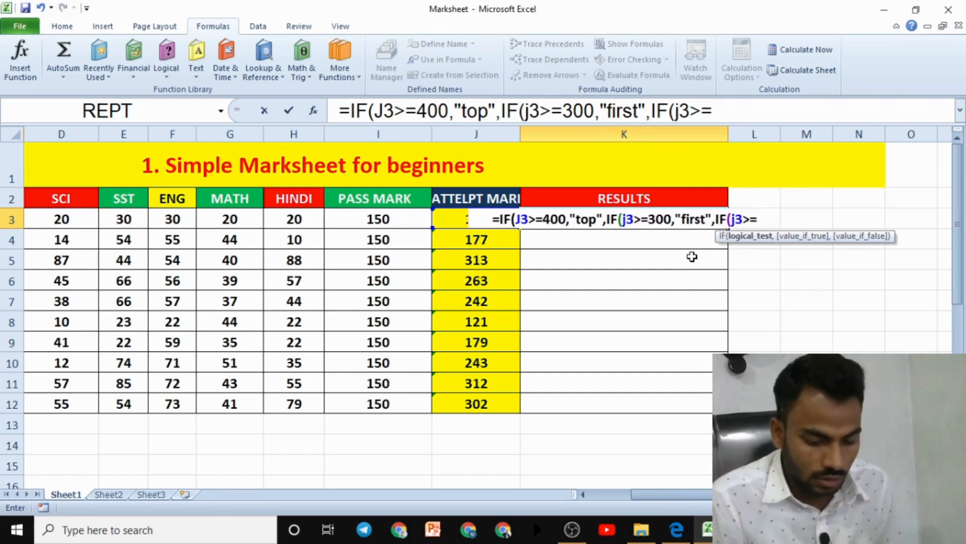
text(250)
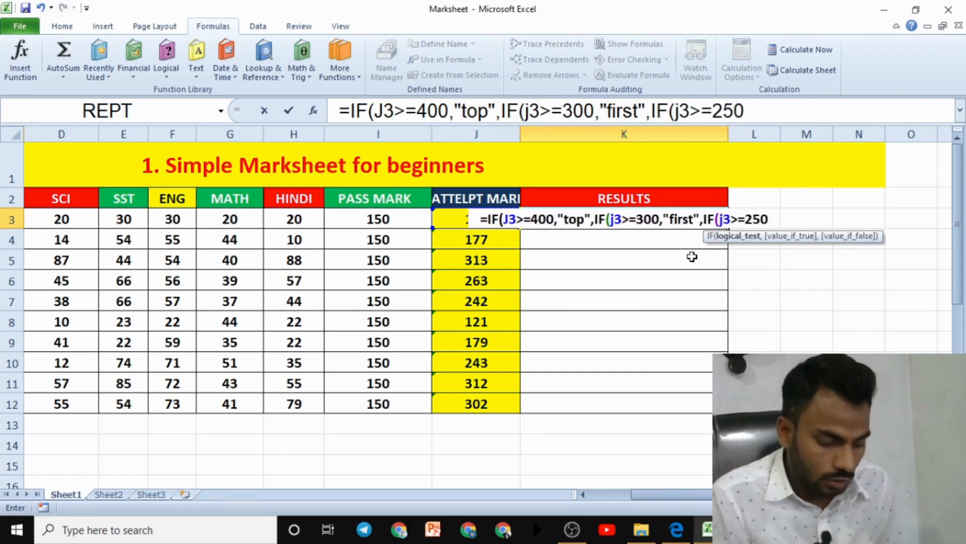
text(,)
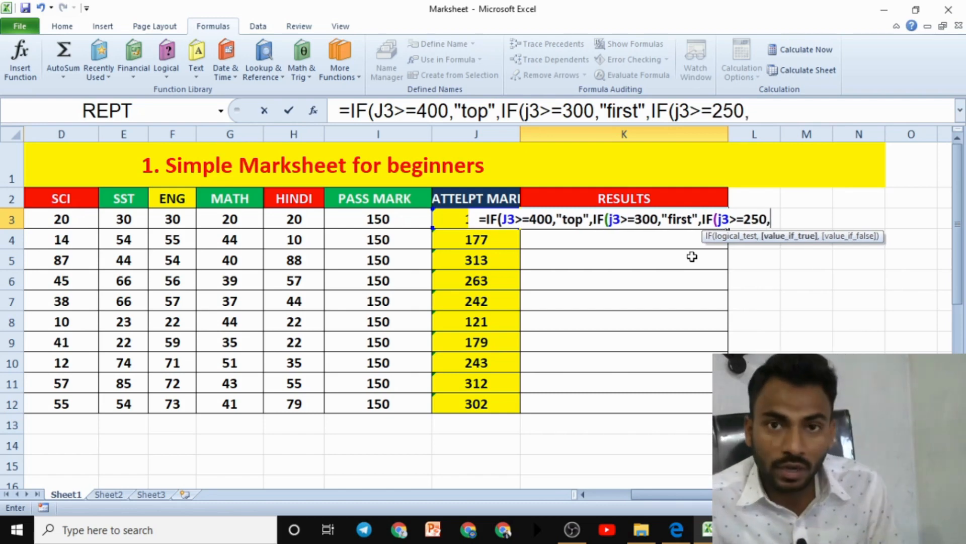
text(")
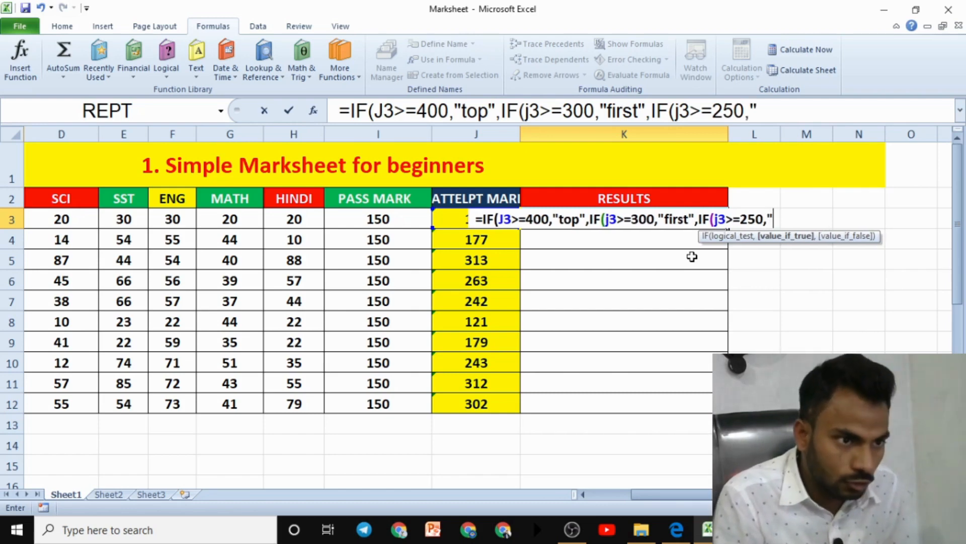
text(second)
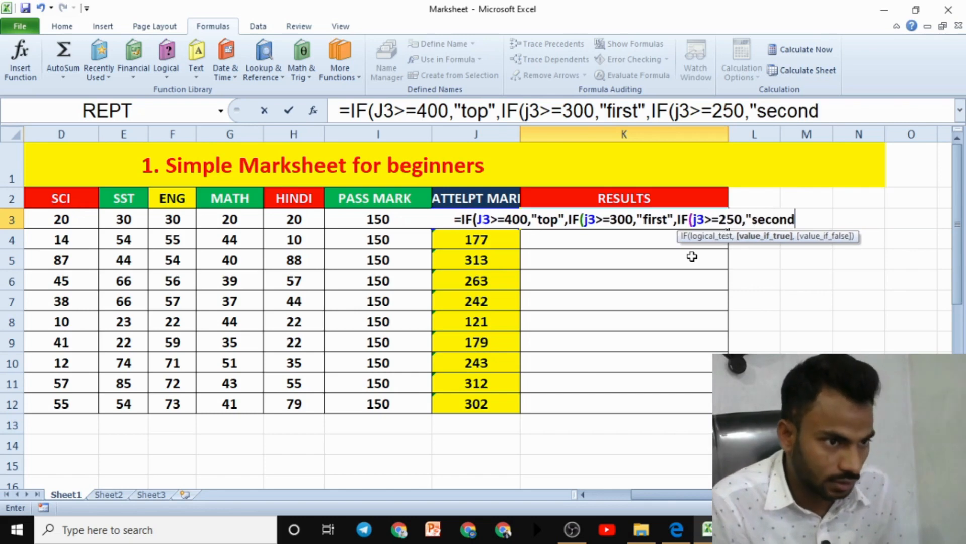
text(")
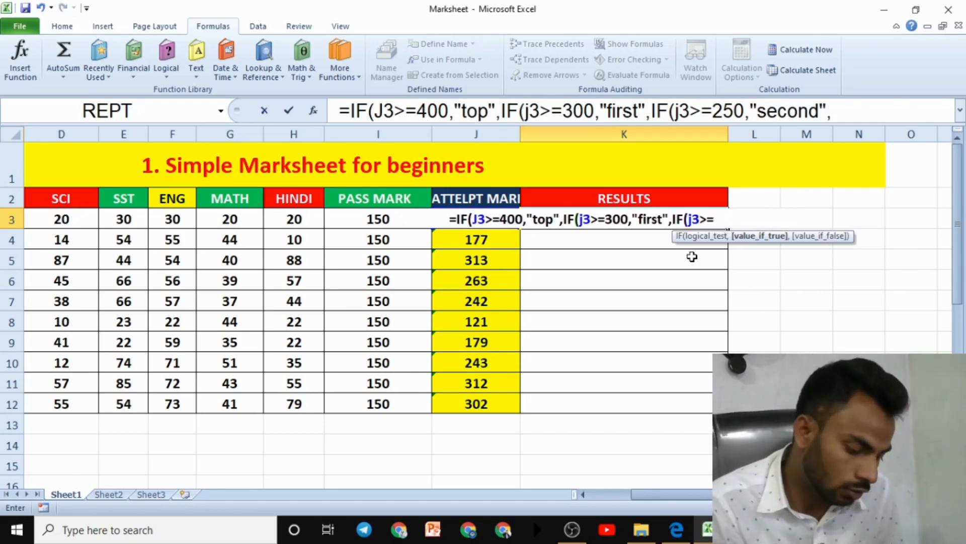
Nest a fourth IF in the K3 formula that tests J3>=150 and returns "third" when true.
text(,if)
key(Tab)
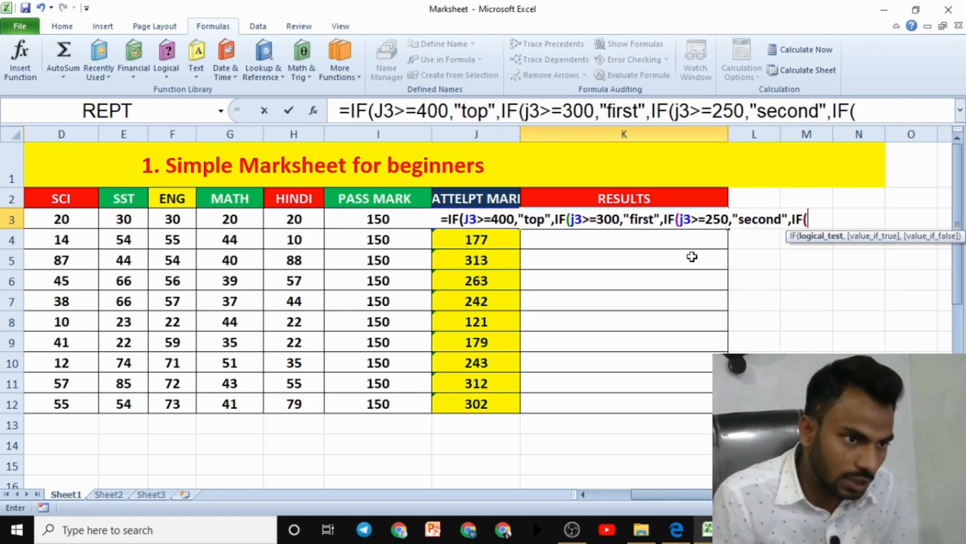
text(j3>=)
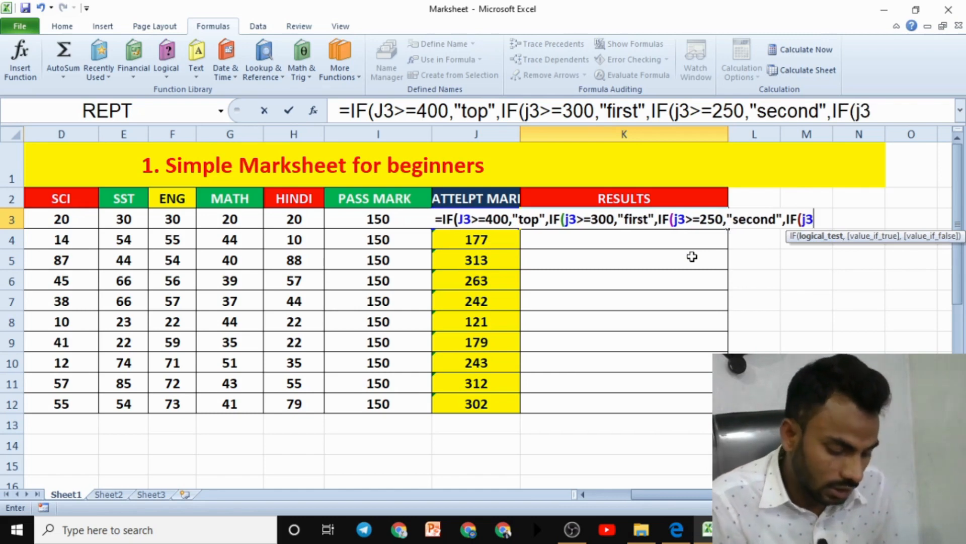
text(150)
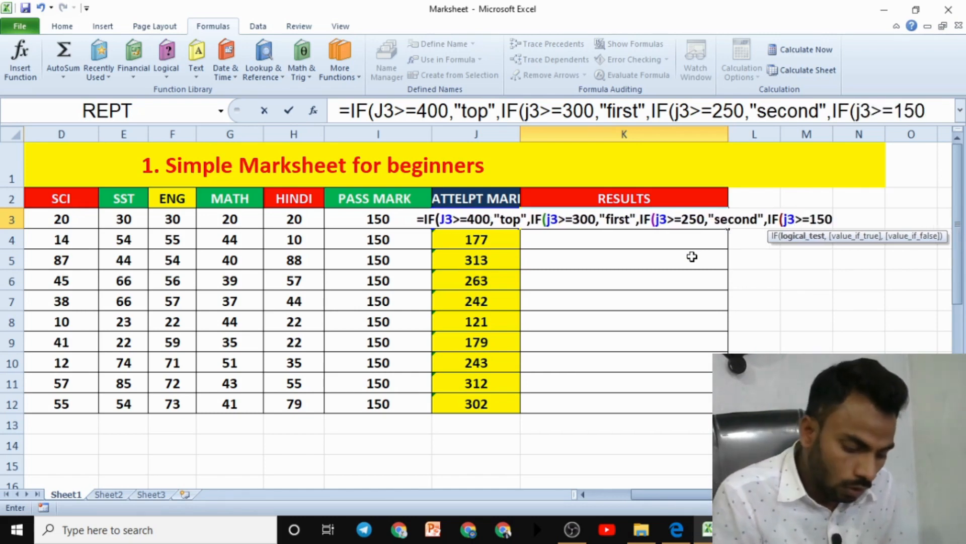
text(,)
text(")
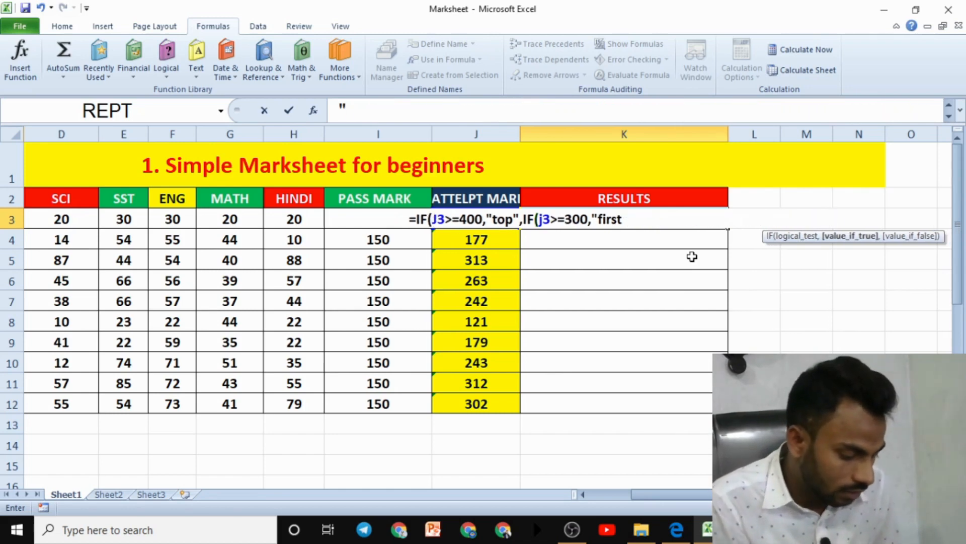
text(thirf)
key(BackSpace)
text(d)
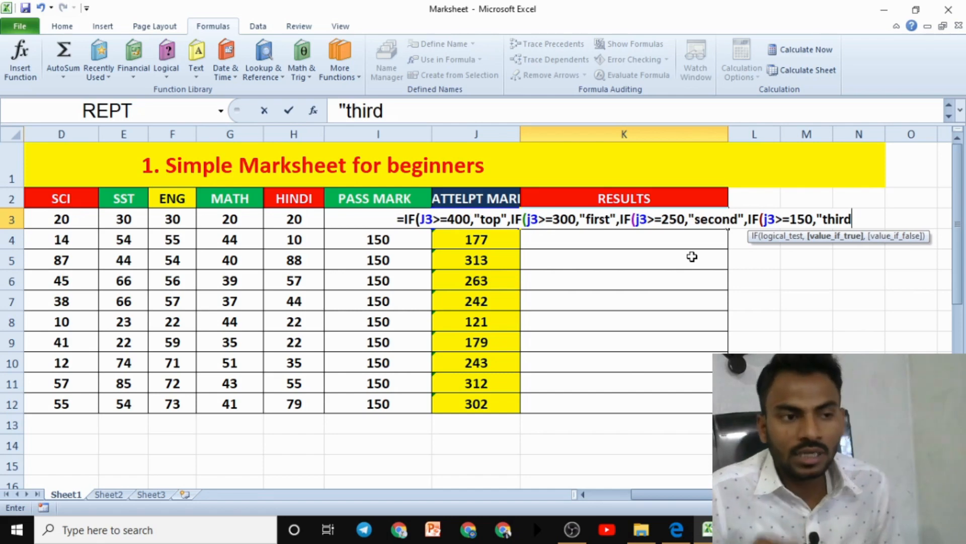
text(")
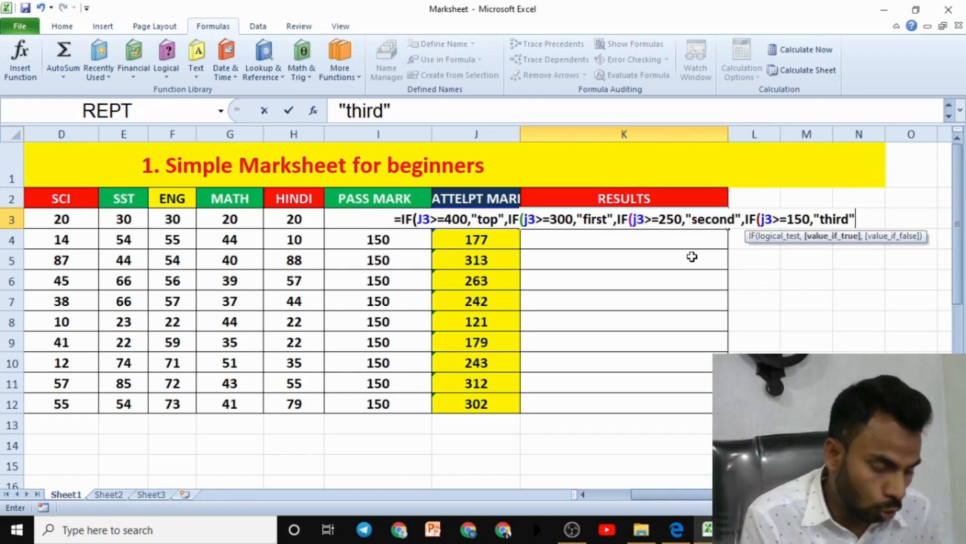
Add "fail" as the final value if false in the K3 formula, close the nested IFs and commit the formula.
text(,")
text(fa)
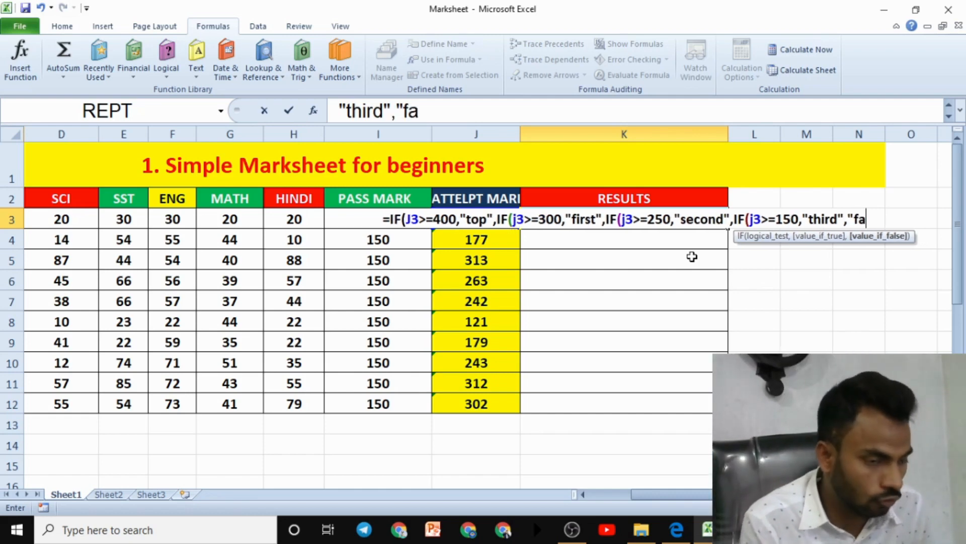
text(il")
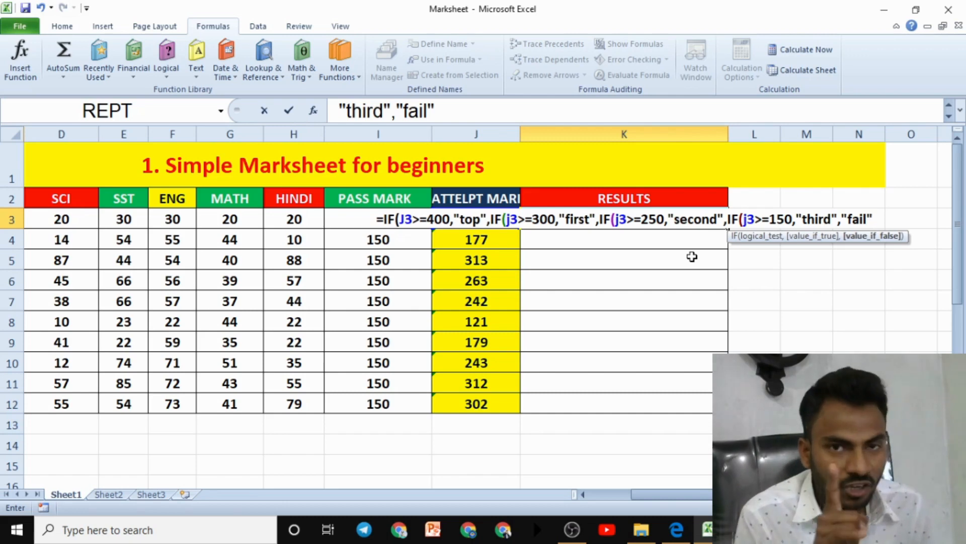
text()))))
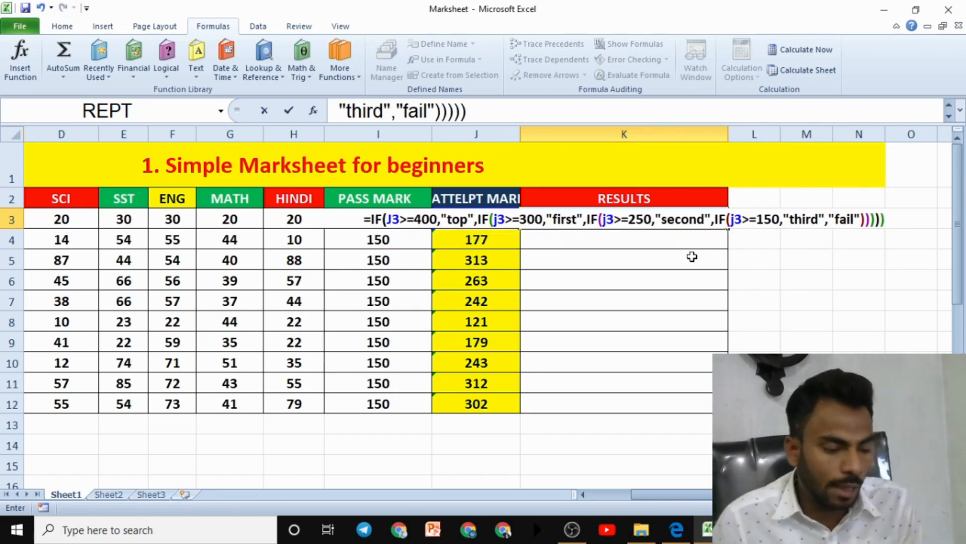
key(BackSpace)
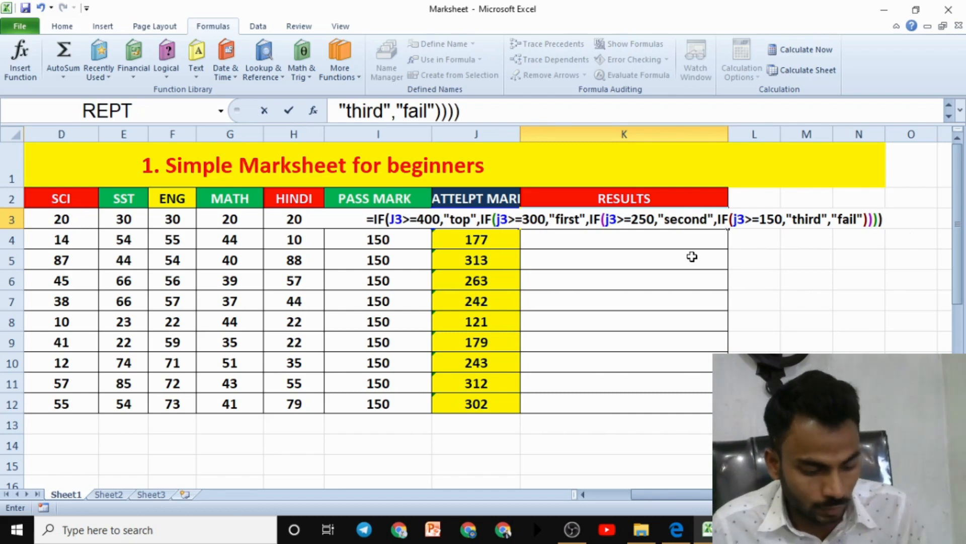
text())
key(Return)
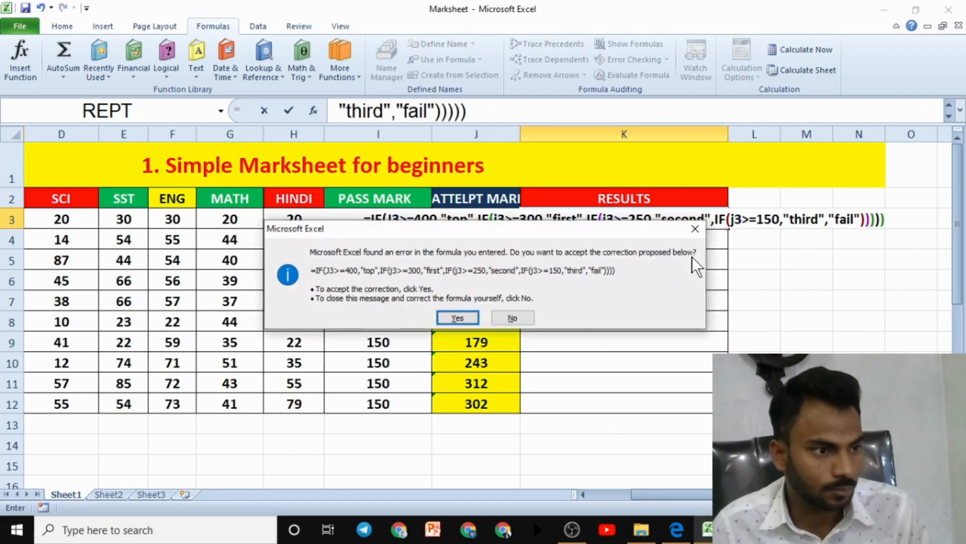
key(Return)
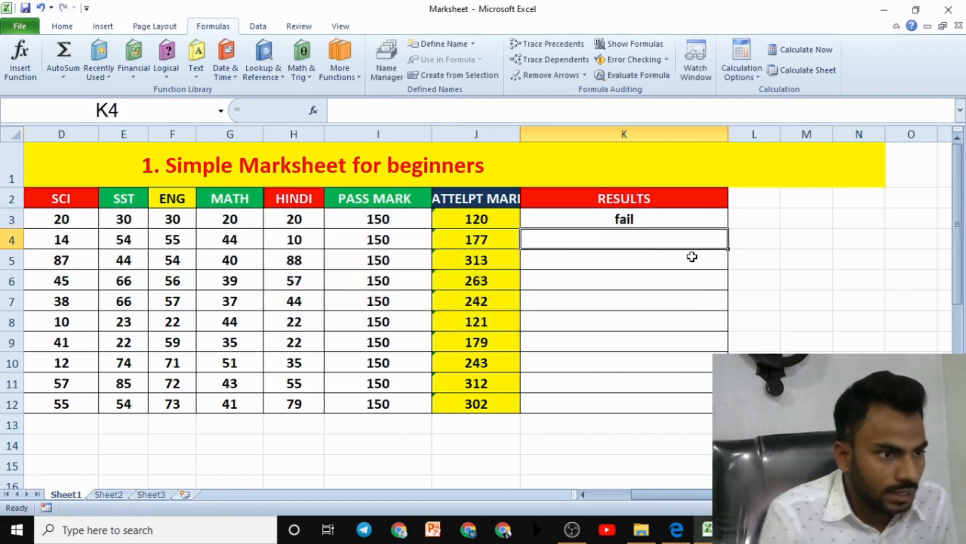
Fill the nested IF formula from K3 down to K12.
click(688, 222)
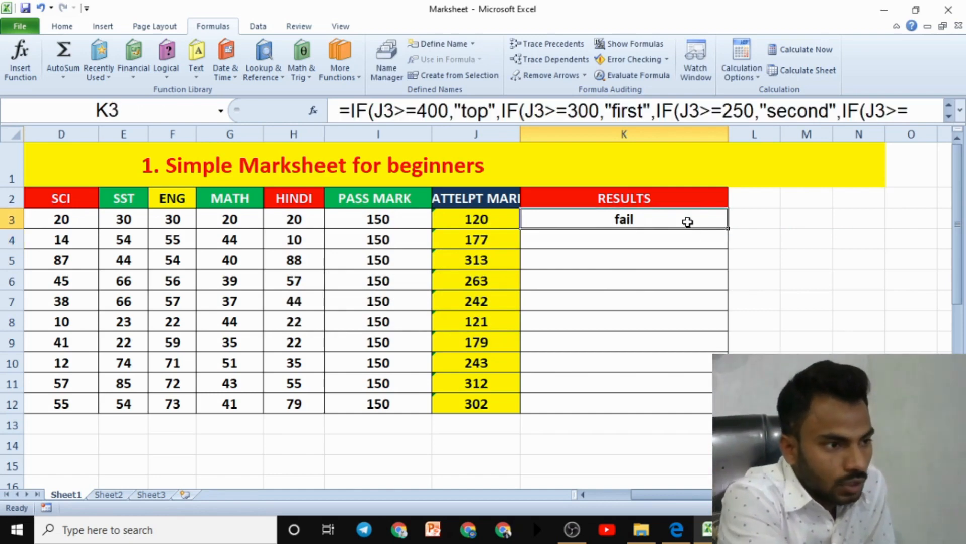
click(487, 221)
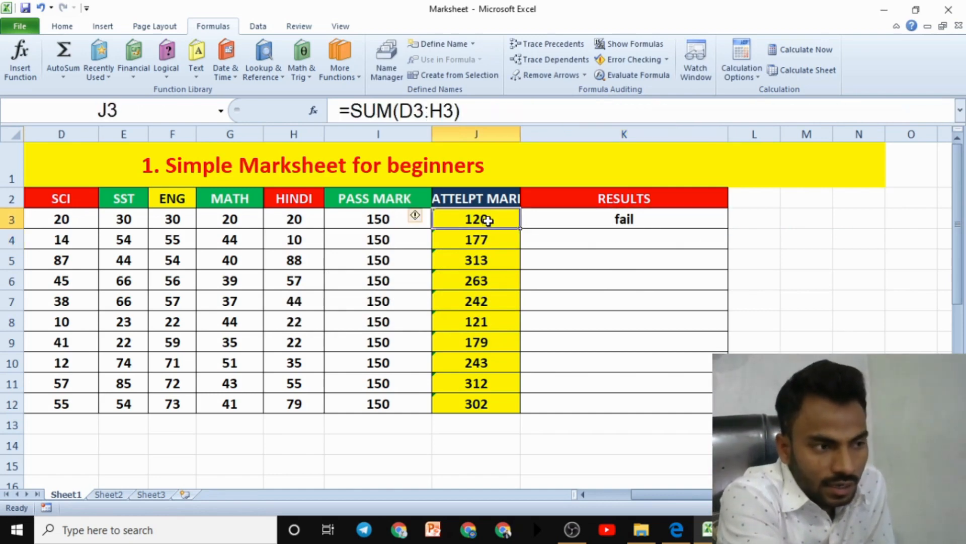
click(654, 222)
drag(733, 228, 720, 405)
click(755, 384)
Compare the total marks in column J with the grades in column K for rows 6 to 11.
click(653, 280)
click(469, 283)
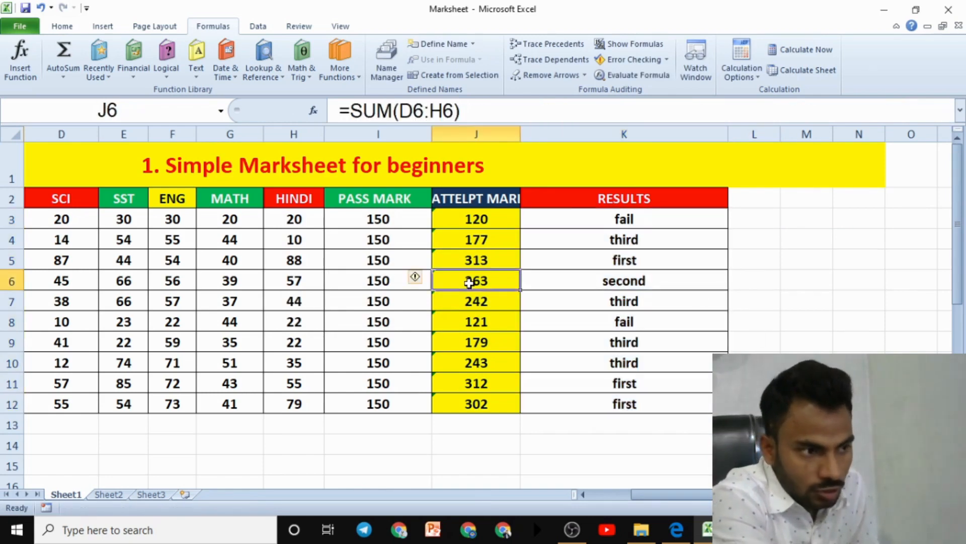
click(618, 301)
click(501, 301)
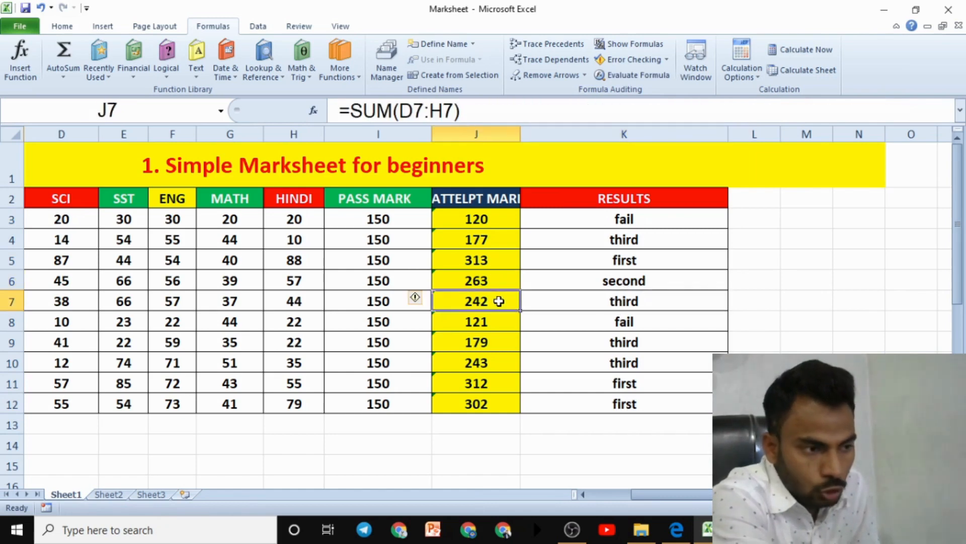
click(608, 324)
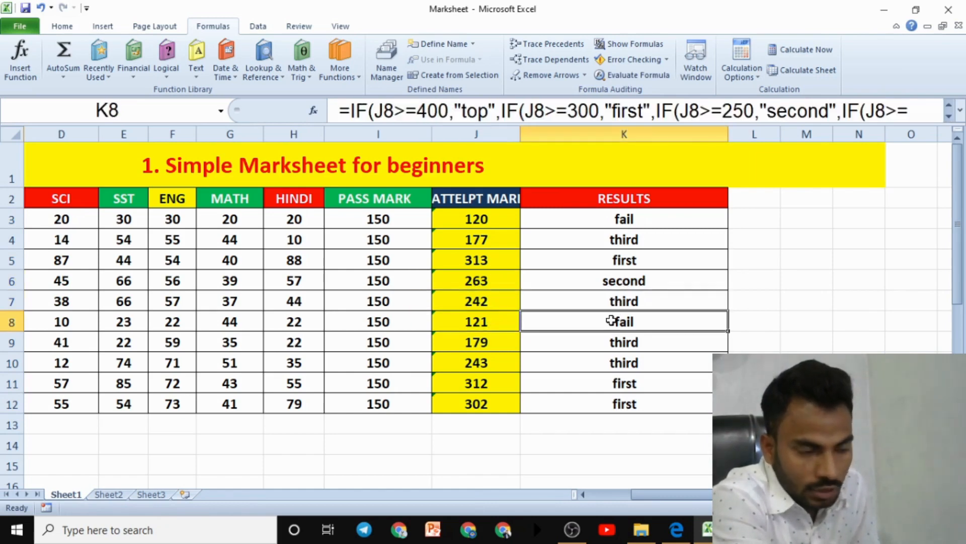
click(508, 340)
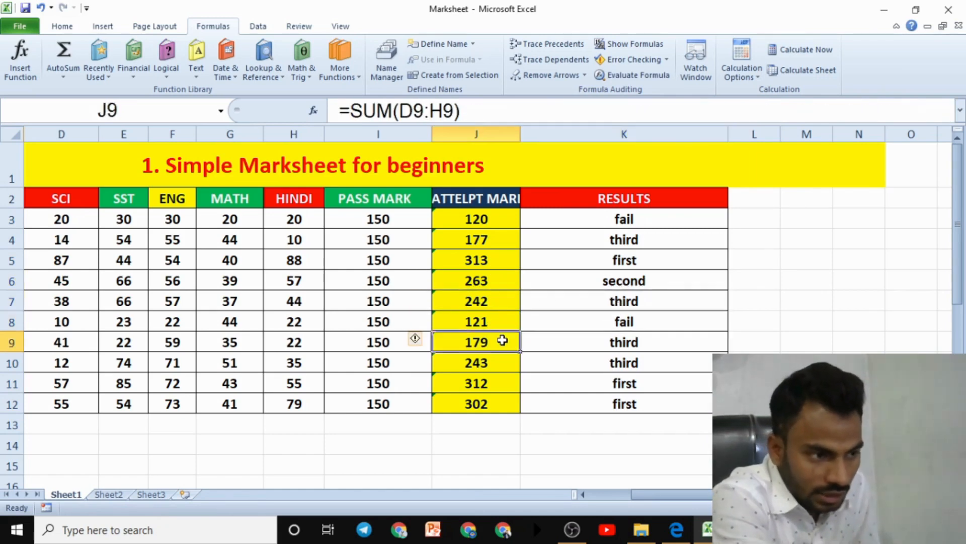
click(507, 362)
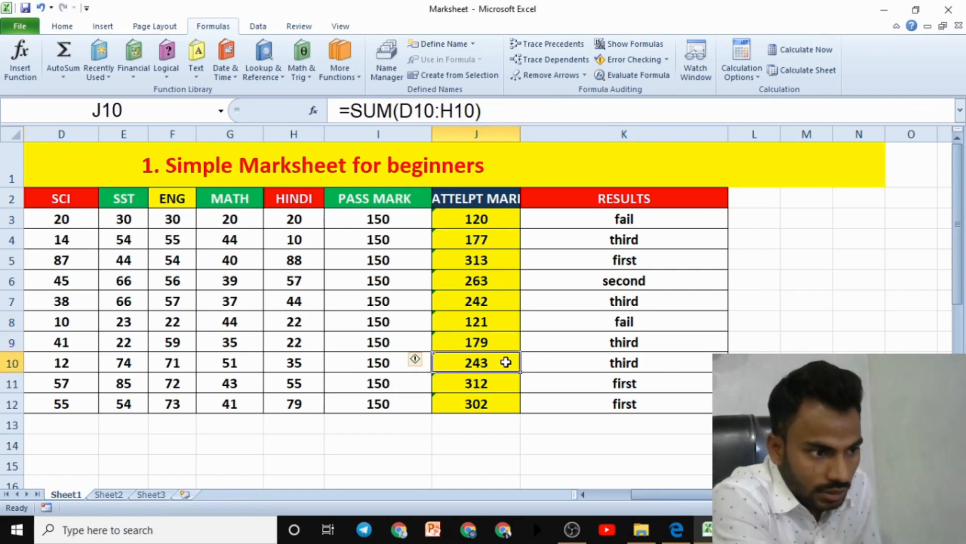
click(502, 382)
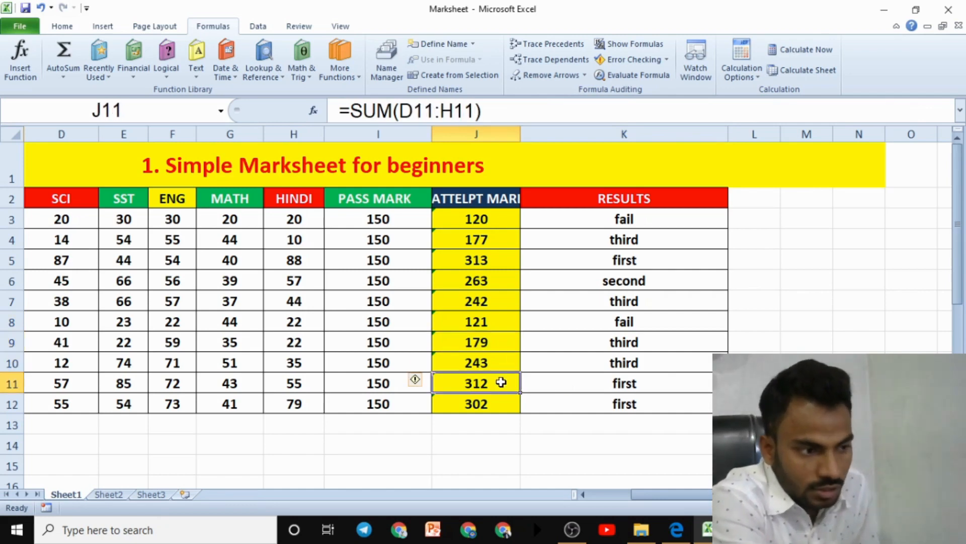
Set the first student's ENG mark in F3 to 90.
drag(703, 497, 654, 496)
click(455, 221)
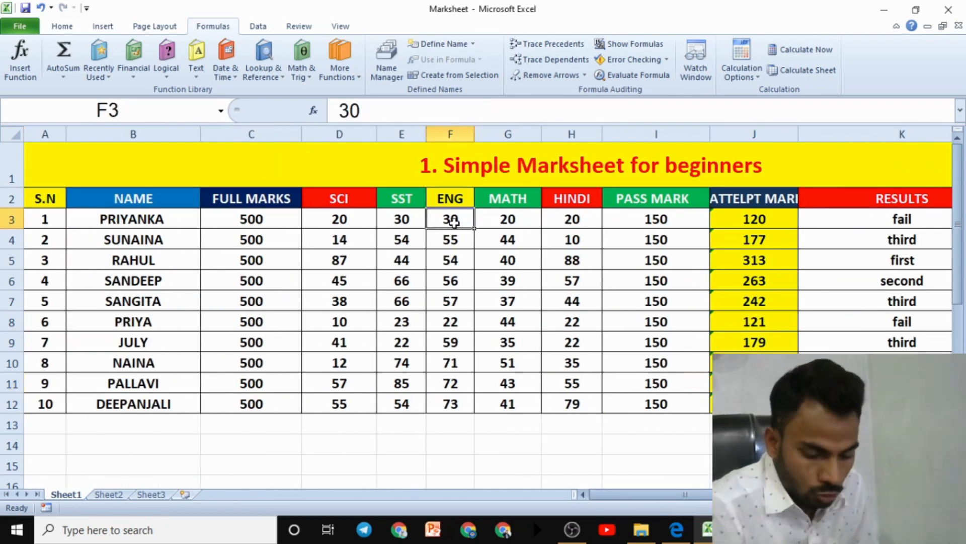
text(90\)
key(Return)
click(460, 217)
text(90)
key(Return)
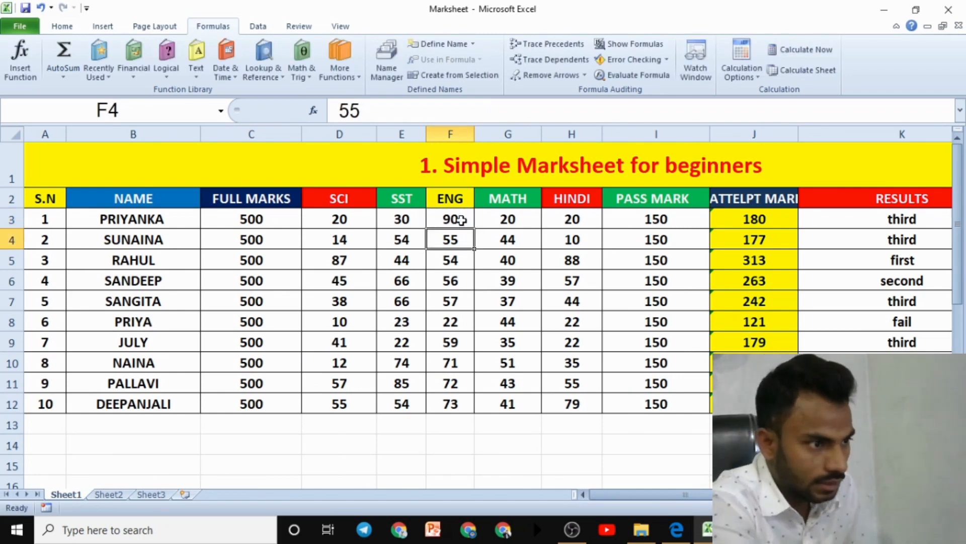
Set the first student's SST mark in E3 and HINDI mark in H3 to 90.
click(402, 217)
text(90)
key(Return)
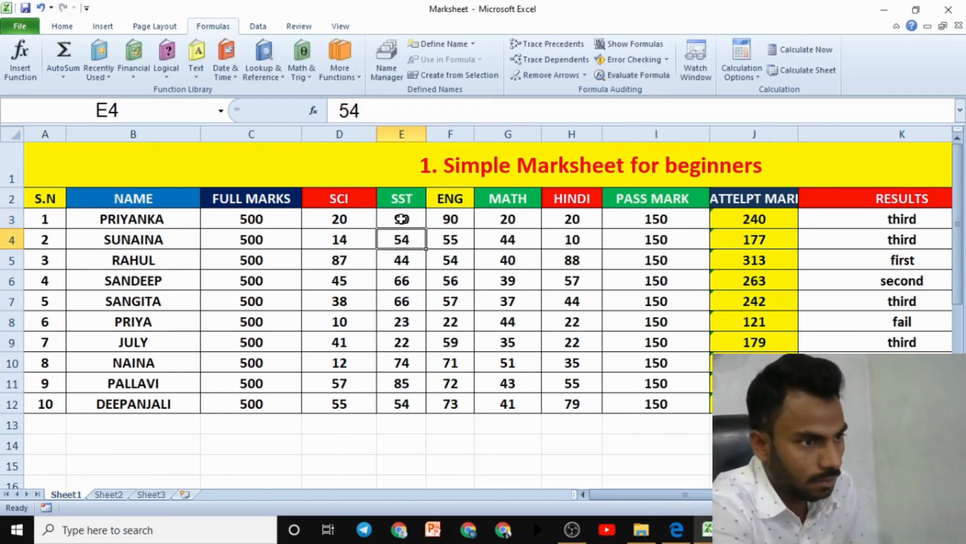
click(563, 219)
text(90)
key(Return)
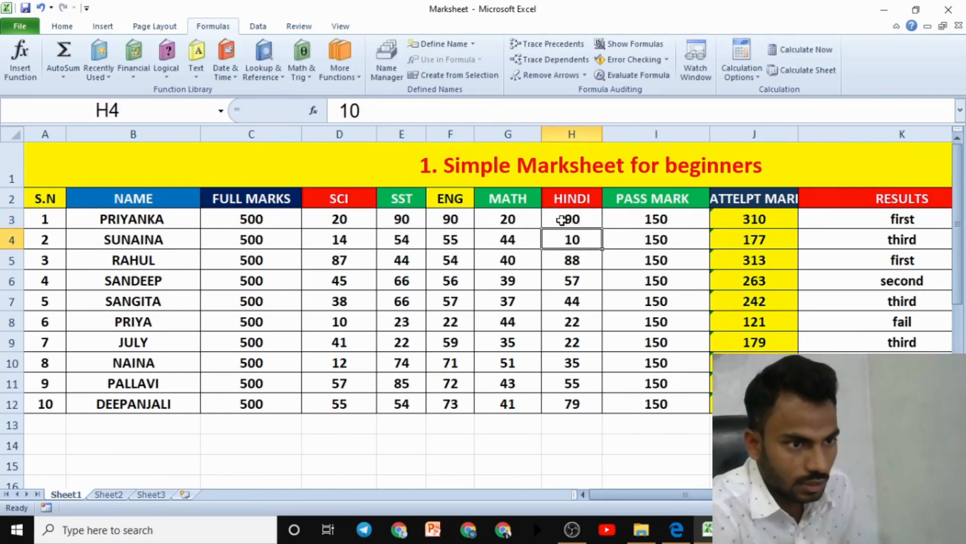
Set the first student's MATH mark to 90 and SCI mark to 80, and check the grade in K3.
click(514, 220)
text(90)
key(Return)
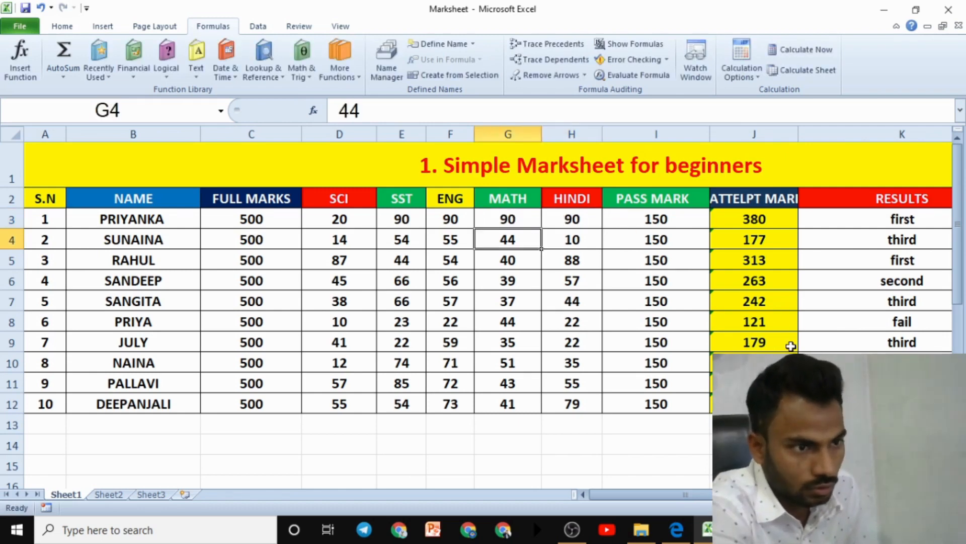
click(345, 219)
text(80)
key(Return)
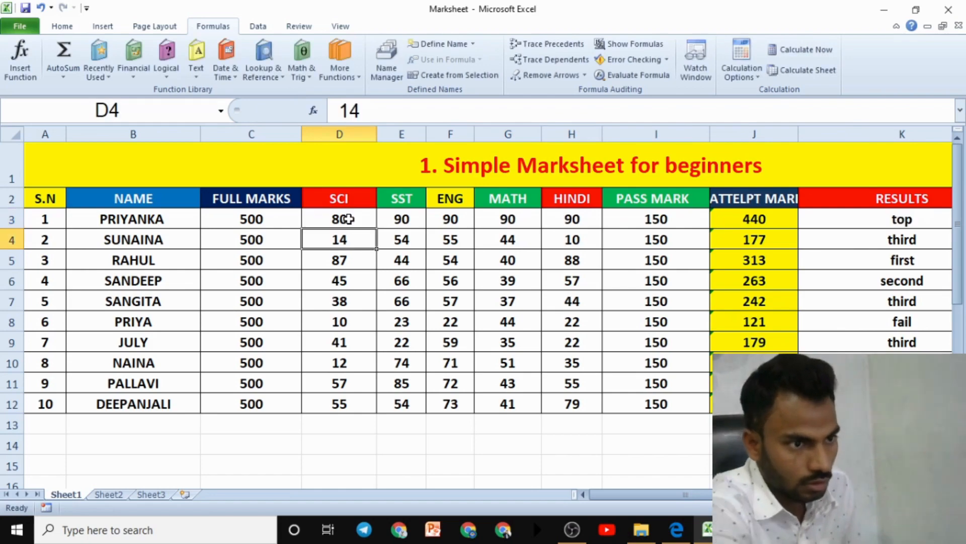
drag(628, 498, 693, 497)
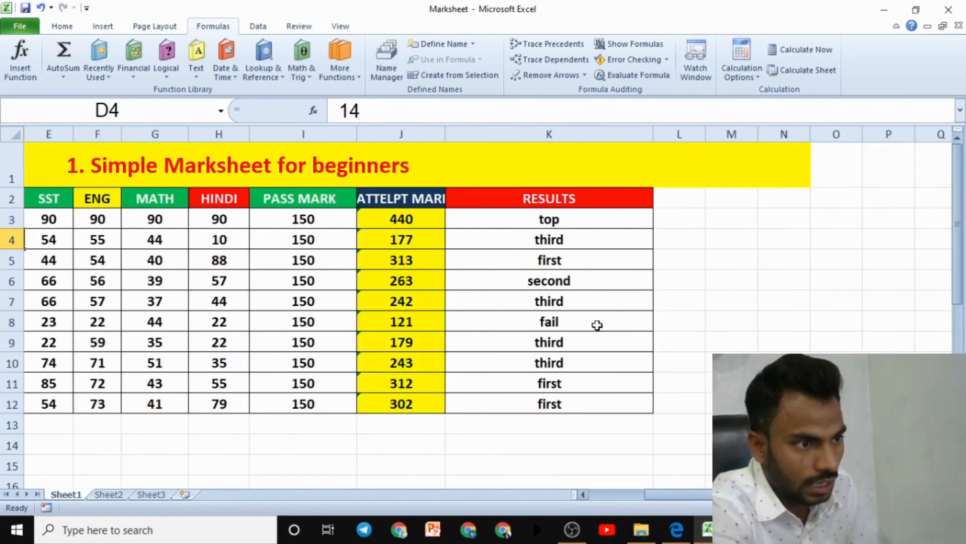
click(561, 219)
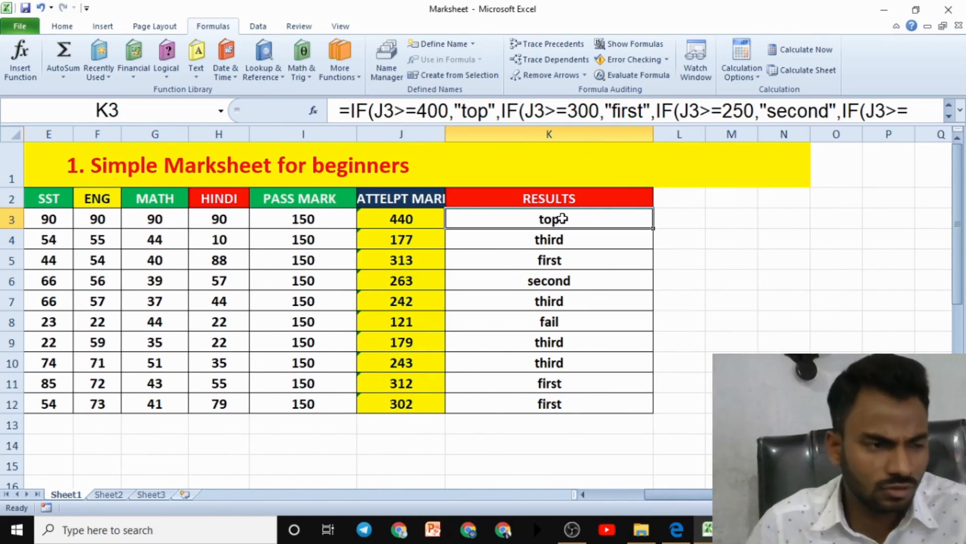
Clear the grade formulas from K3:K12 in the RESULTS column.
click(732, 259)
drag(619, 219, 619, 401)
key(Delete)
click(729, 404)
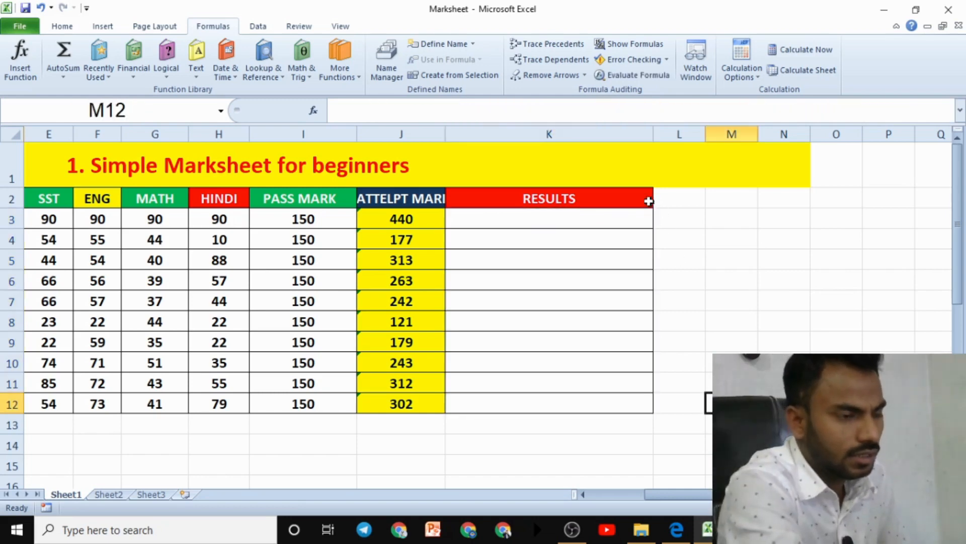
Start an IF formula in K3 with the logical test J3>=400.
double_click(597, 220)
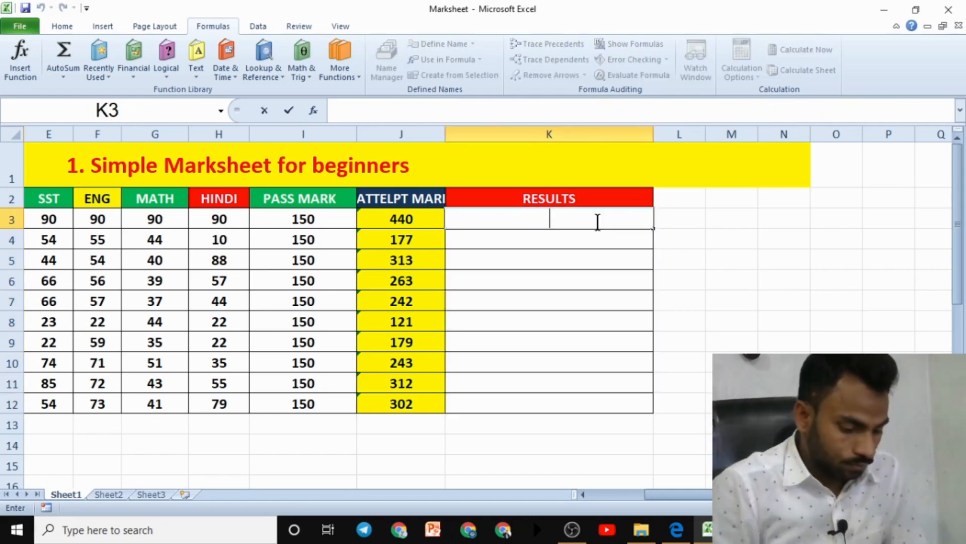
text(=if)
key(Tab)
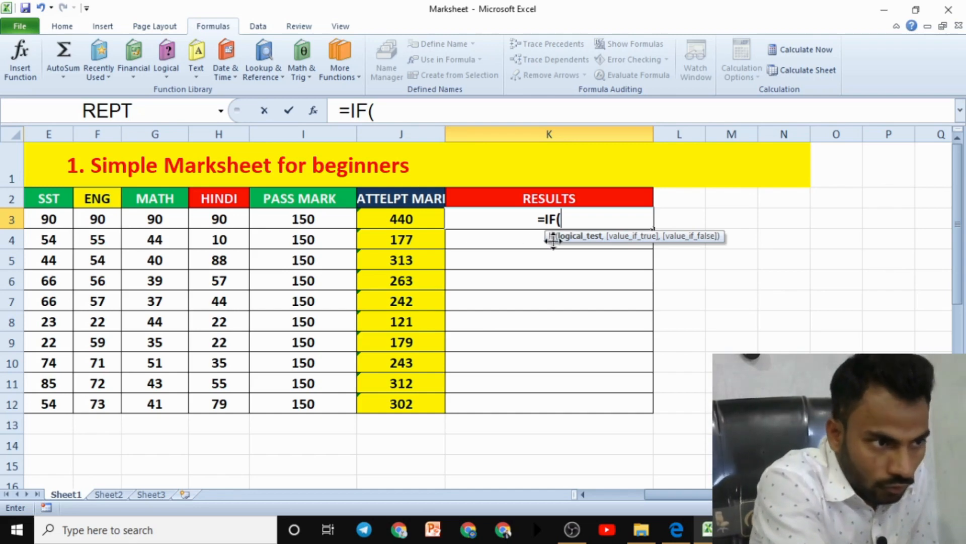
click(394, 219)
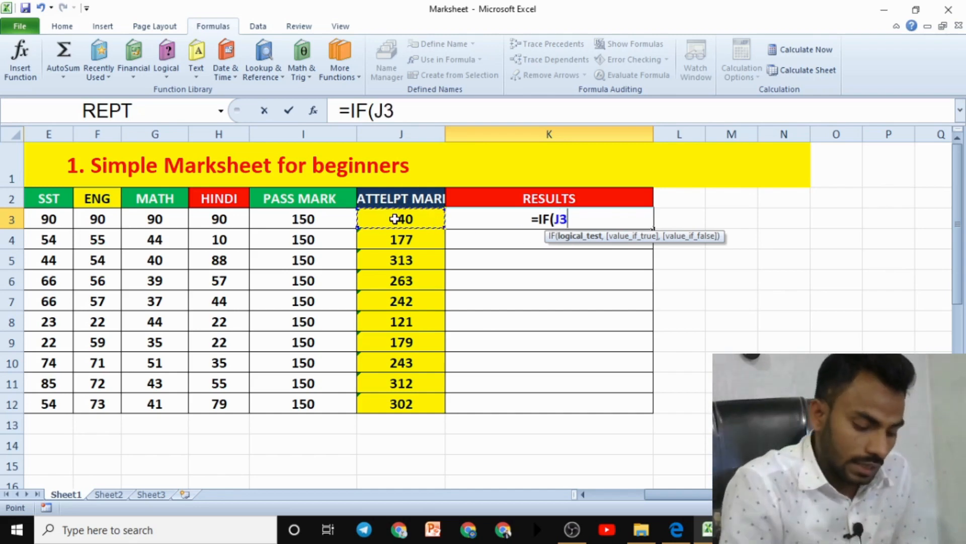
text(>)
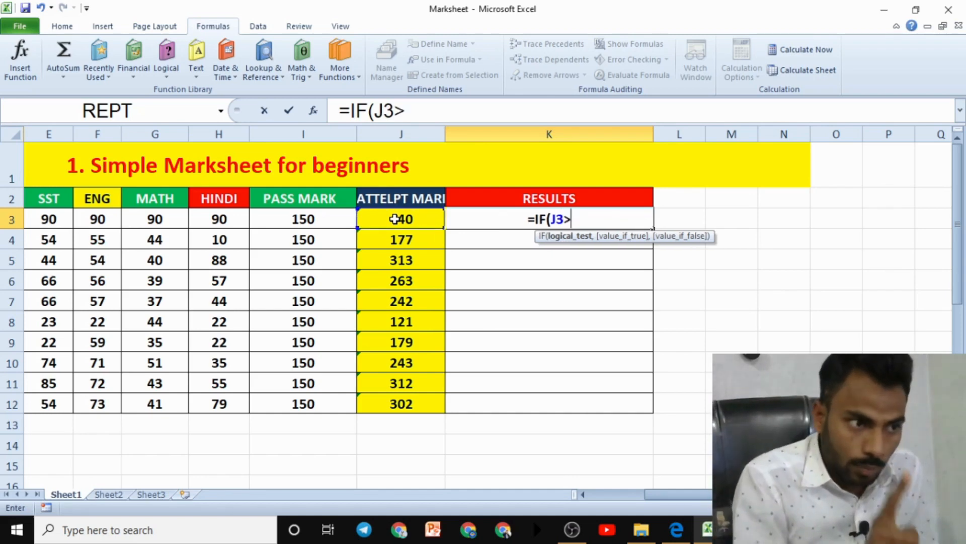
text(=4)
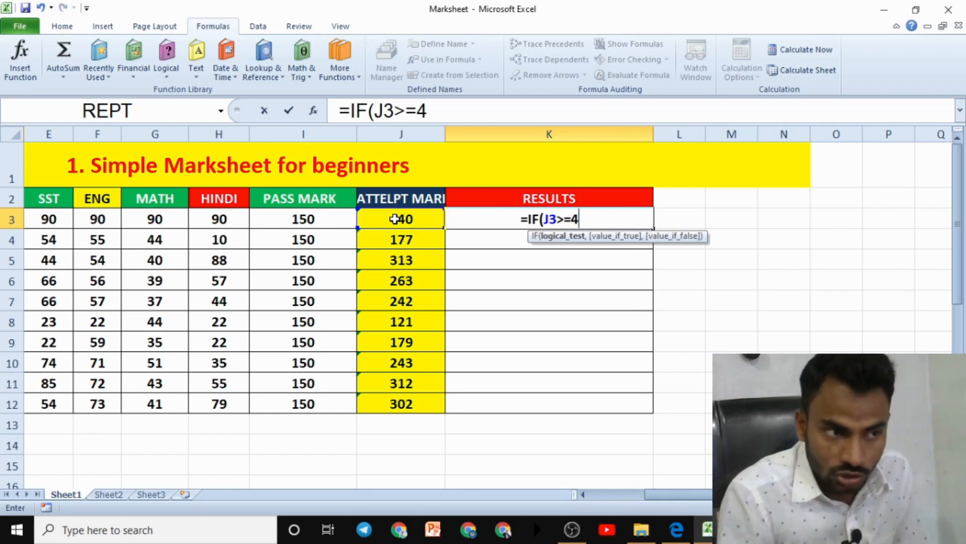
text(00)
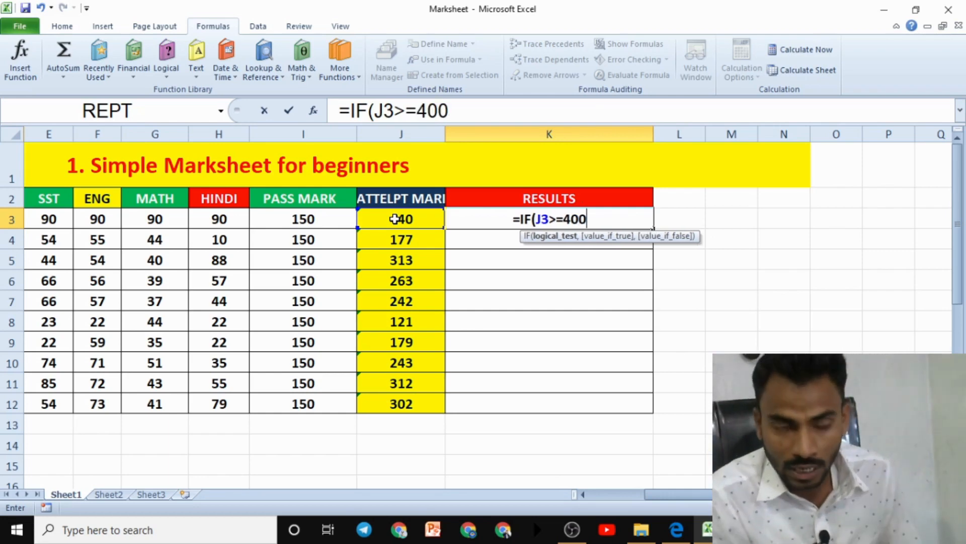
Enter "top" as the value if true in the new K3 formula.
text(,)
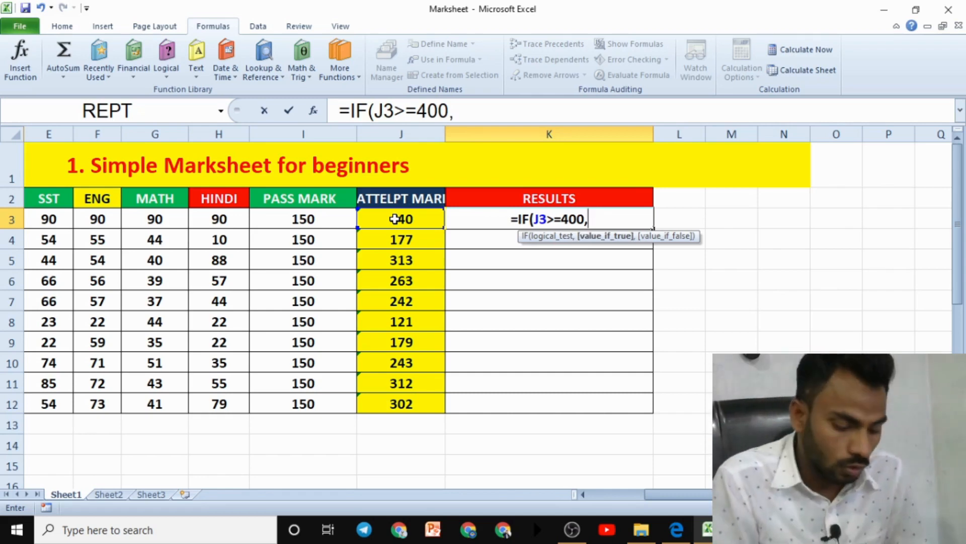
text(")
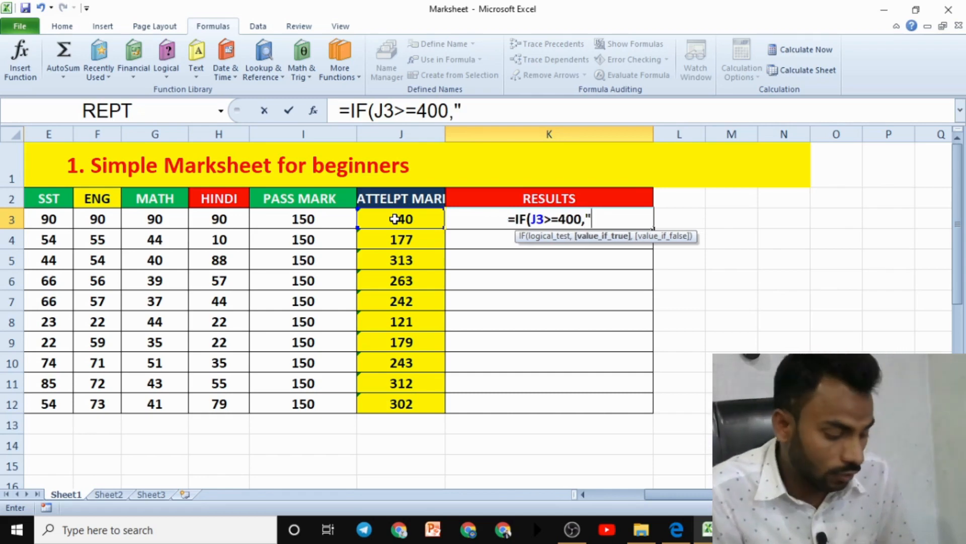
text(top)
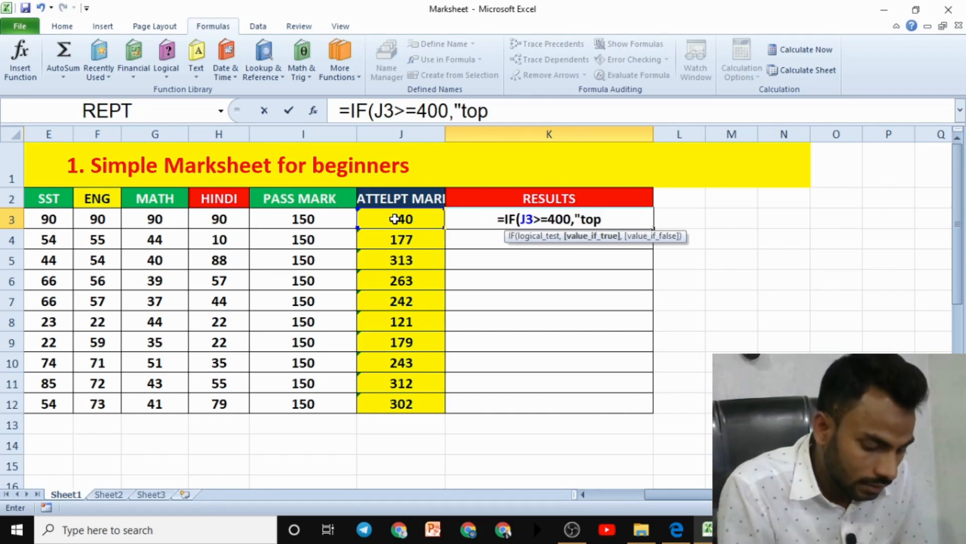
text(")
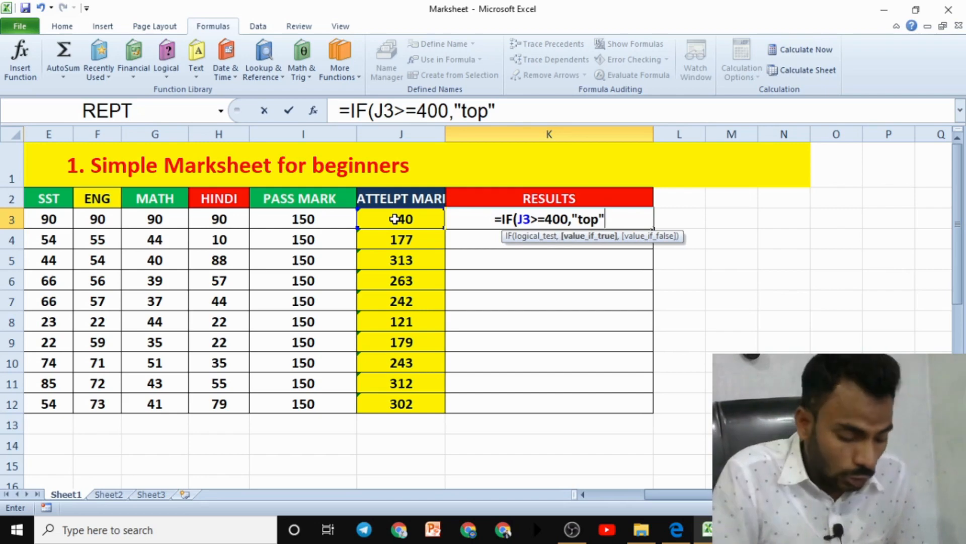
Nest a second IF in the K3 formula as the value if false, returning "first" when J3>=300.
text(,)
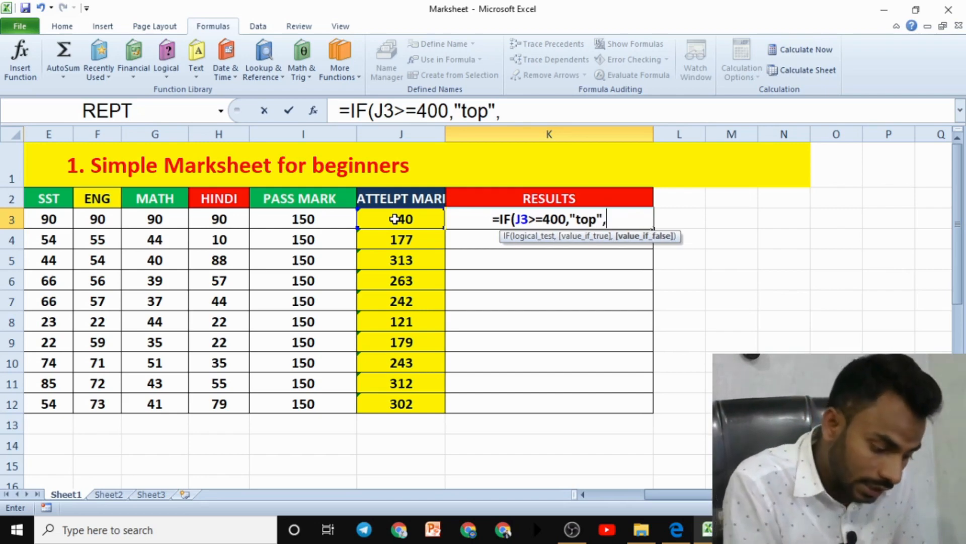
text(if)
key(Tab)
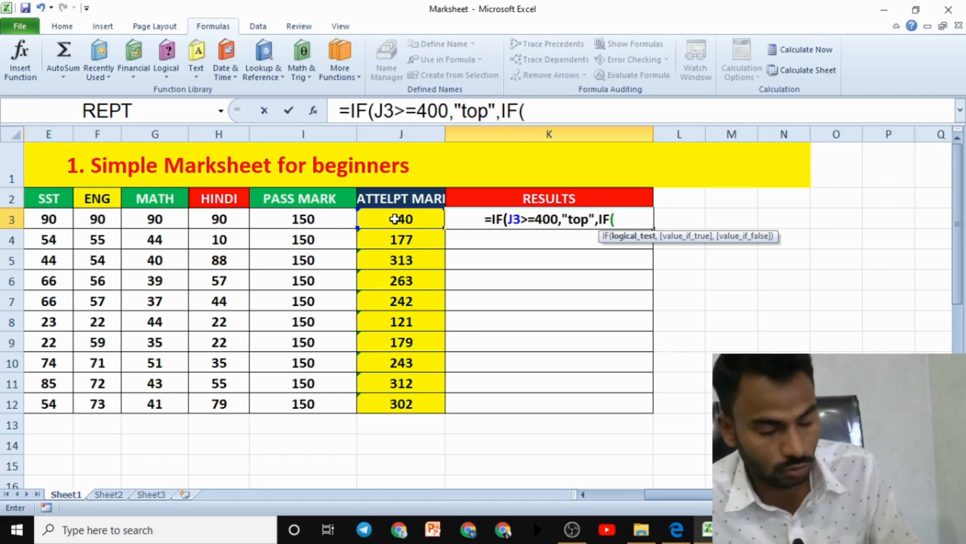
text(j3>=)
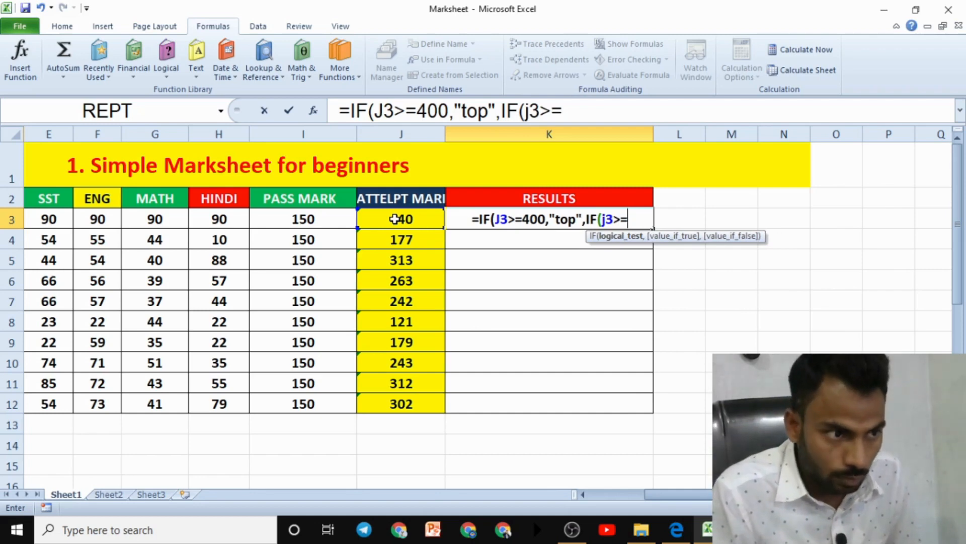
text(300)
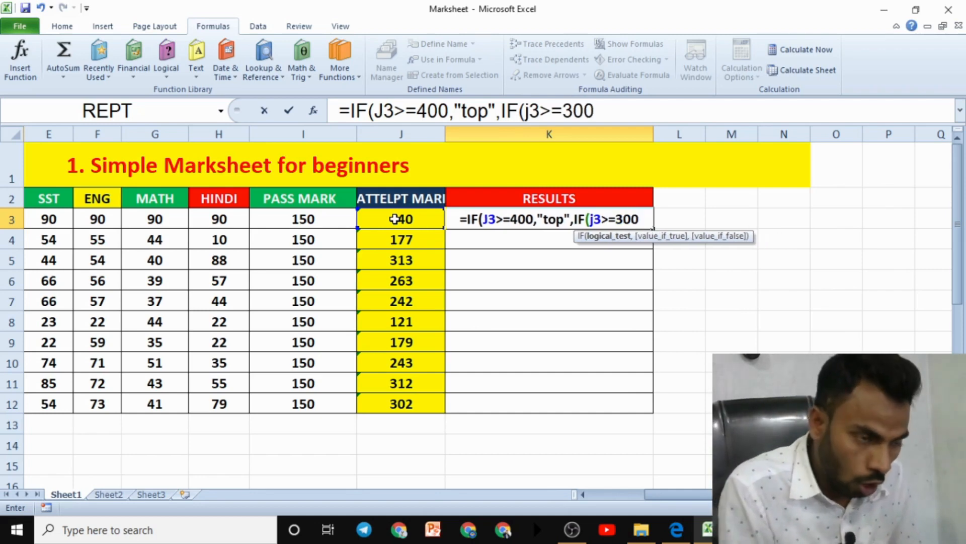
text(,")
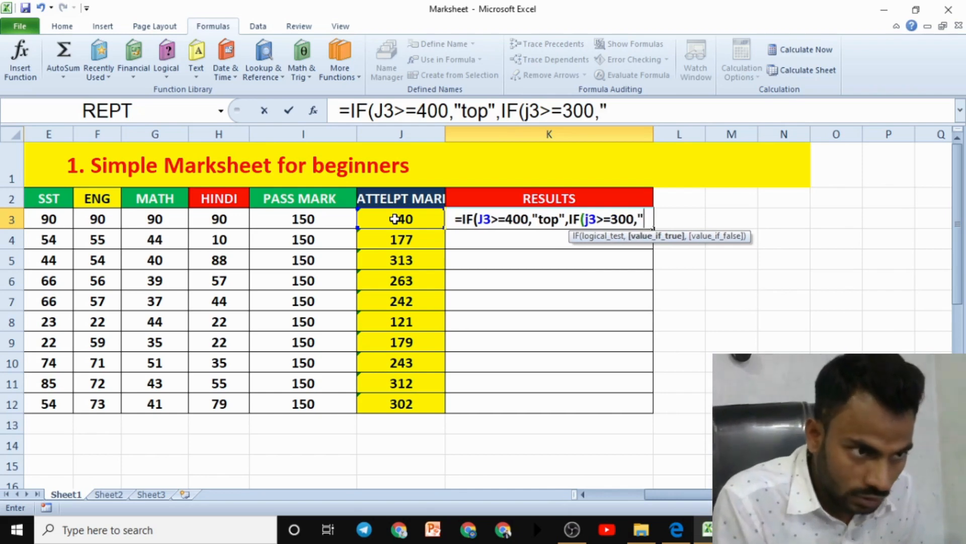
text(fi)
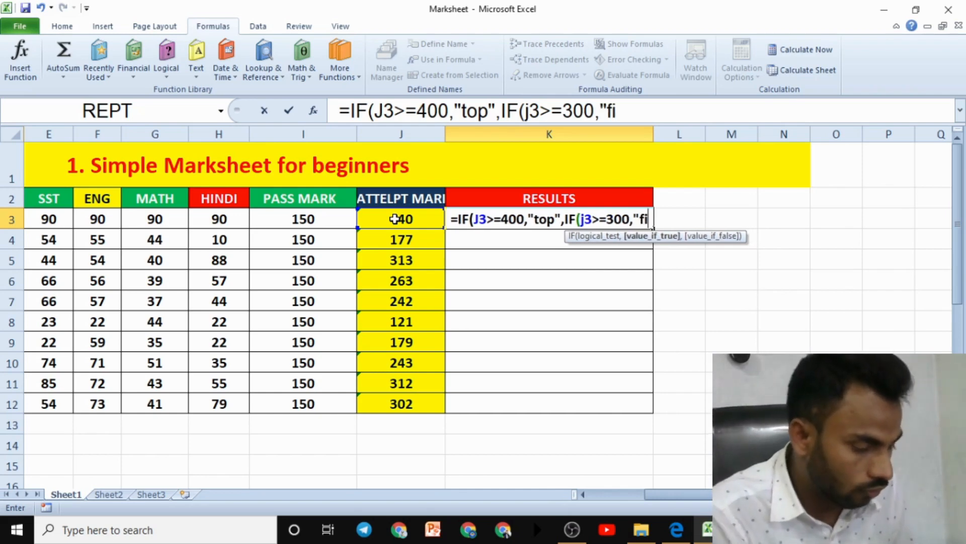
text(rst)
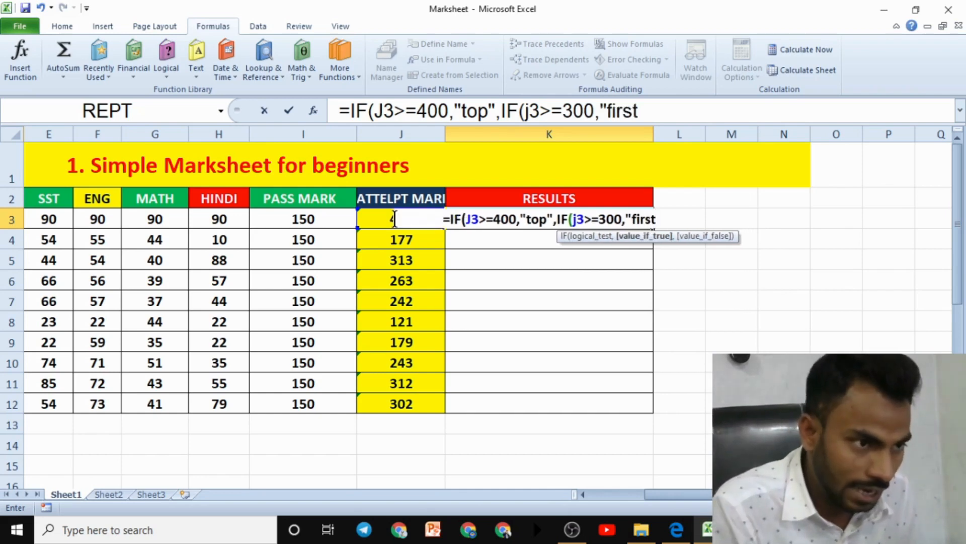
text(")
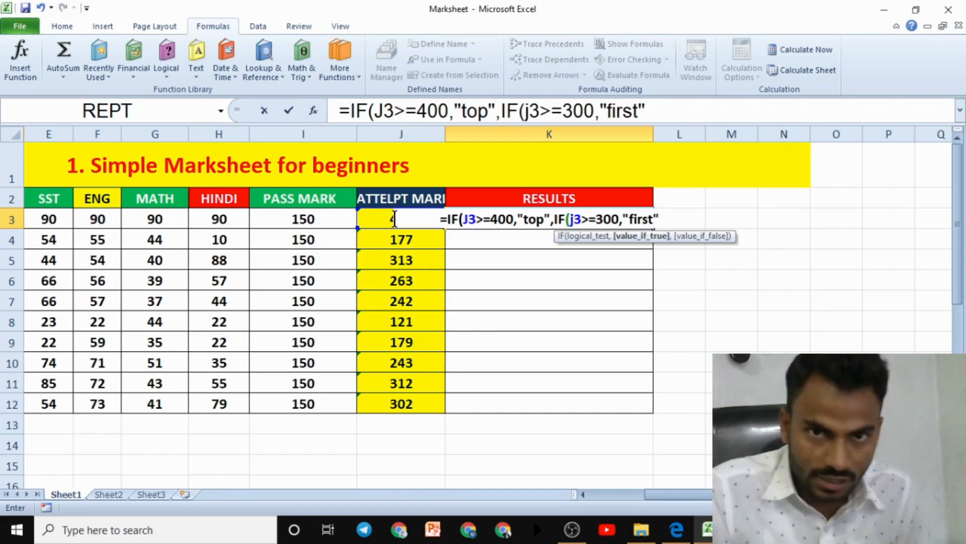
Nest a third IF in the K3 formula, returning "second" when J3>=250.
text(,)
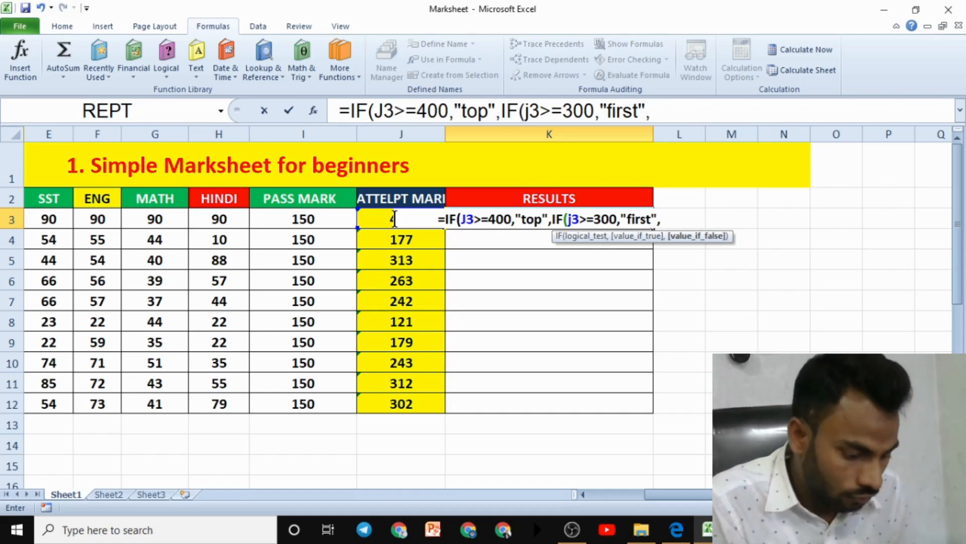
text(if)
key(Tab)
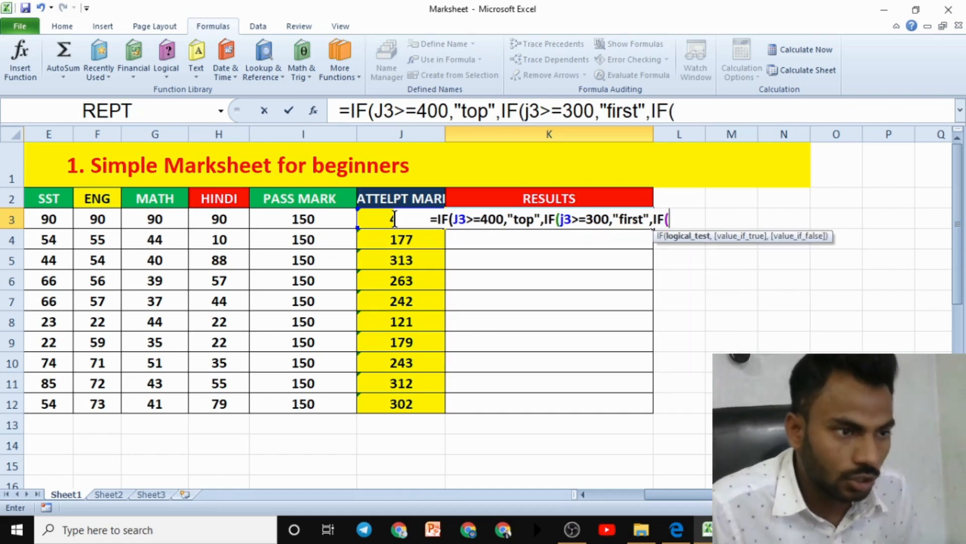
text(j3)
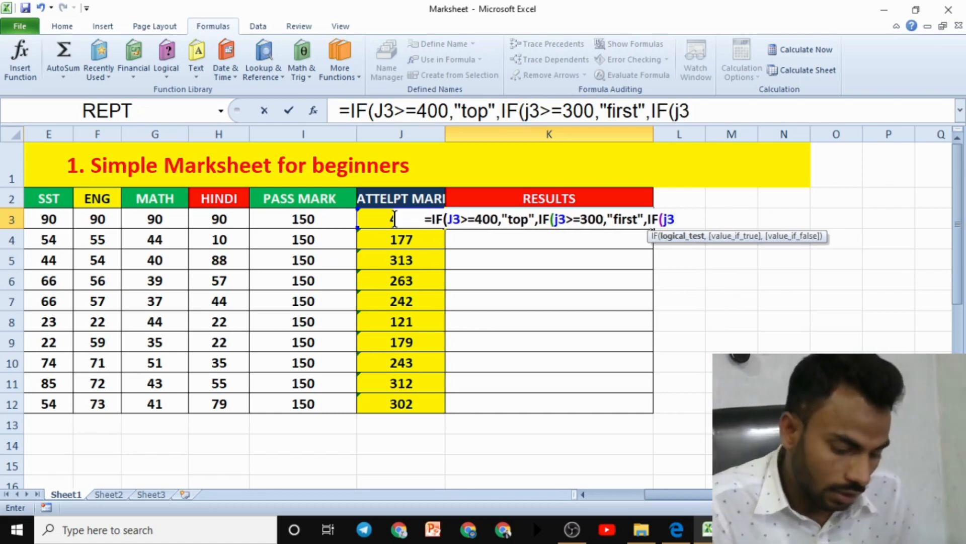
text(>=)
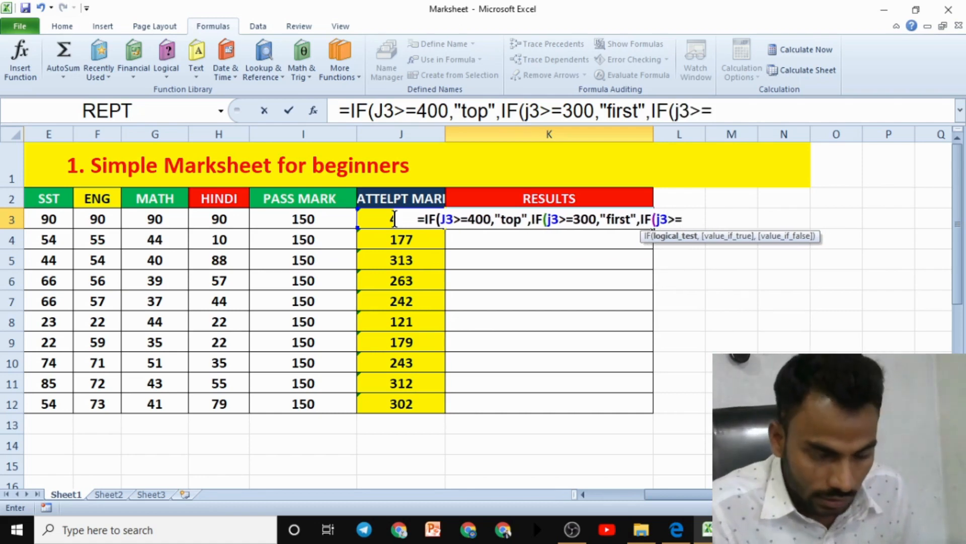
text(2540)
key(BackSpace)
key(BackSpace)
text(0)
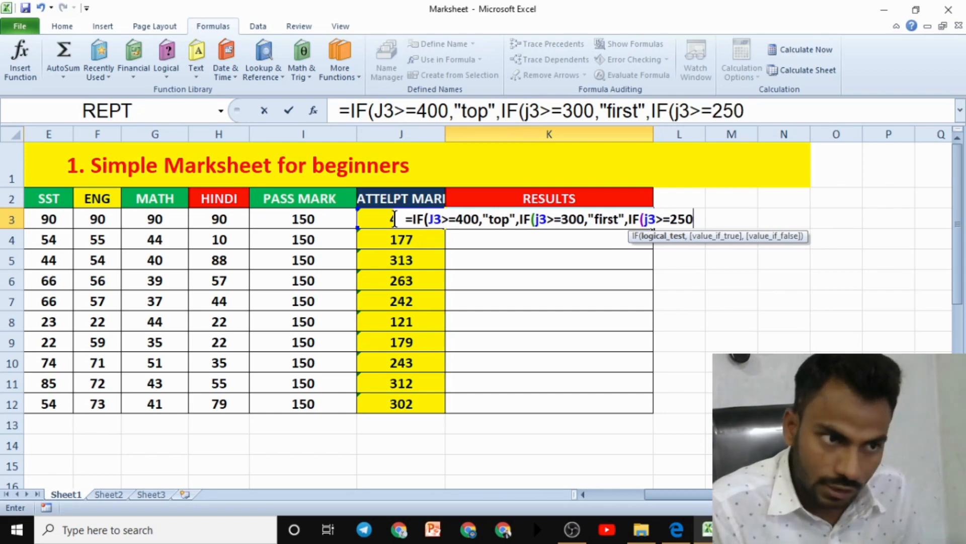
text(,)
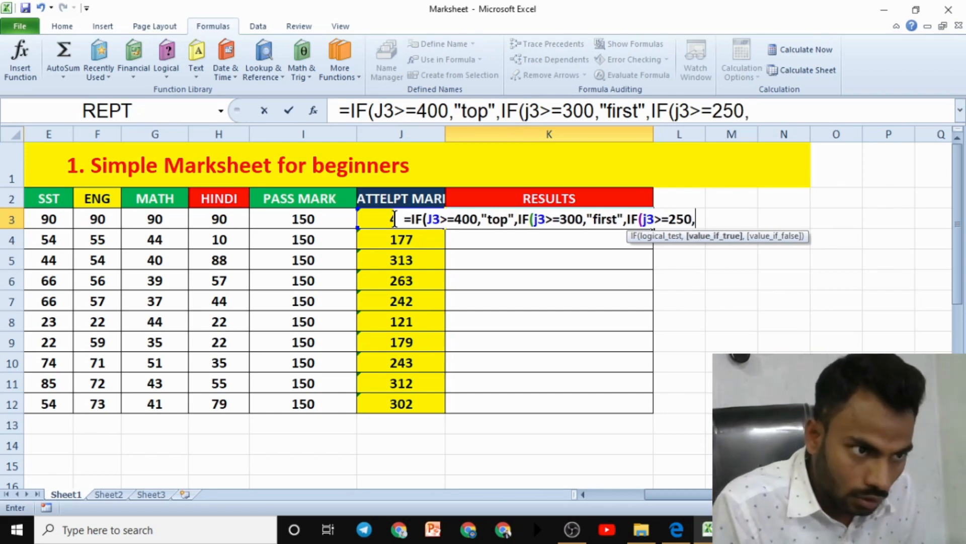
text(")
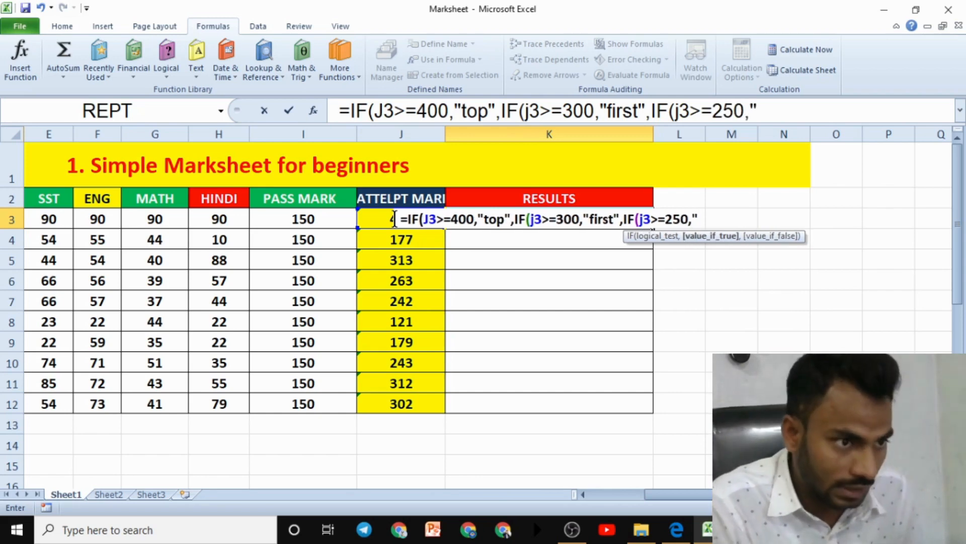
text(second)
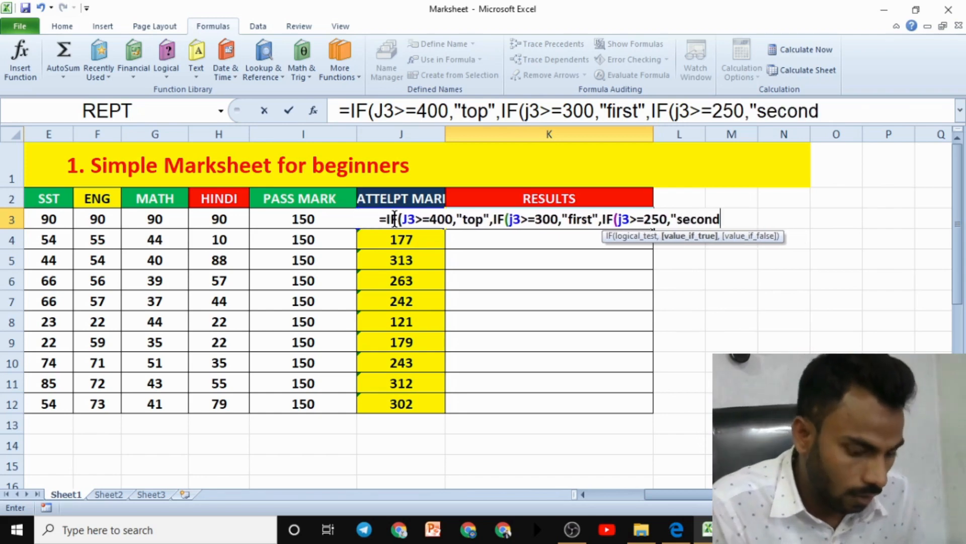
Nest a fourth IF in the K3 formula, returning "third" when J3>=150.
text(",if)
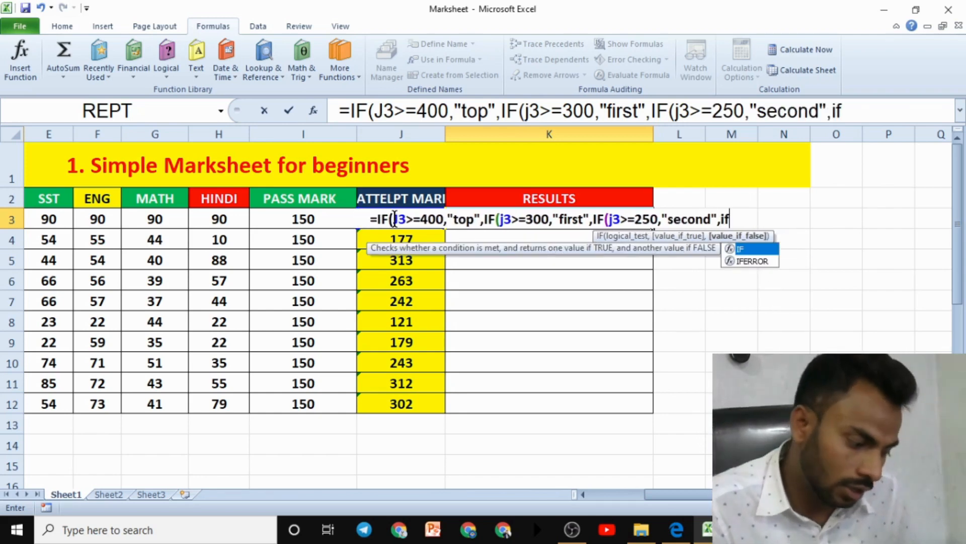
key(Tab)
text(j3)
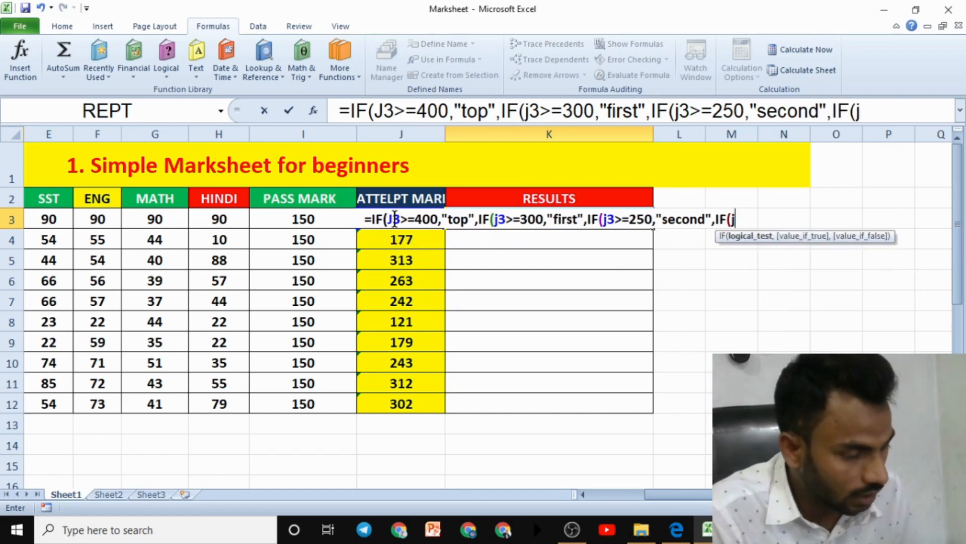
text(>=)
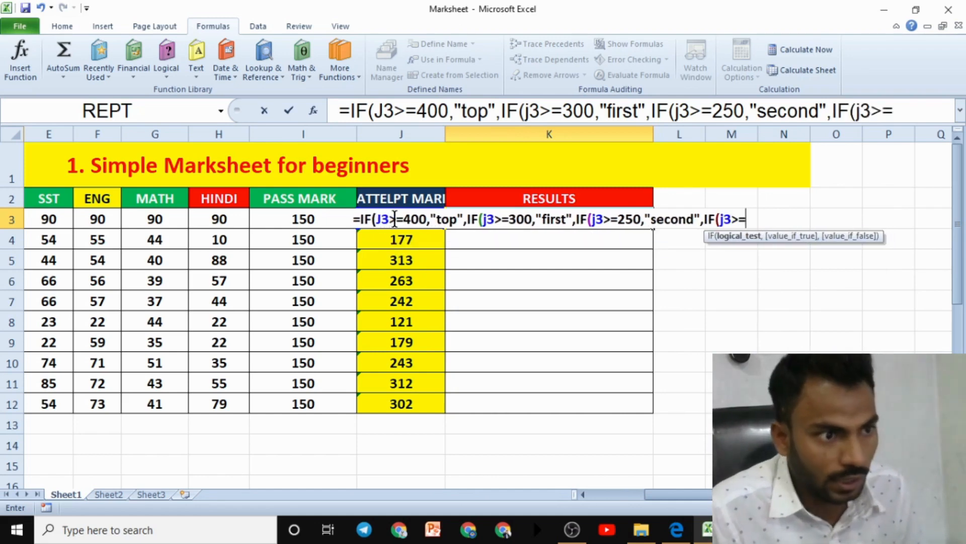
text(150)
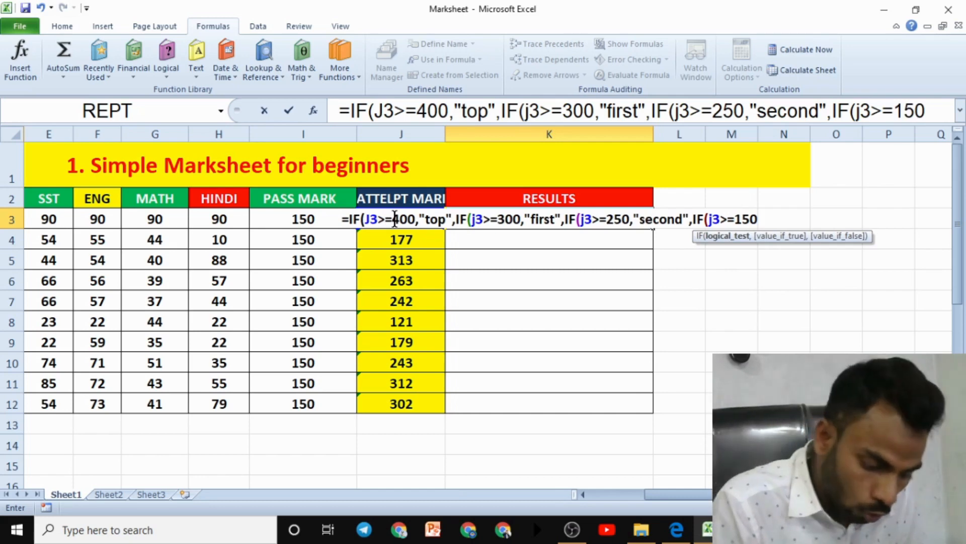
text(,")
text(thirf)
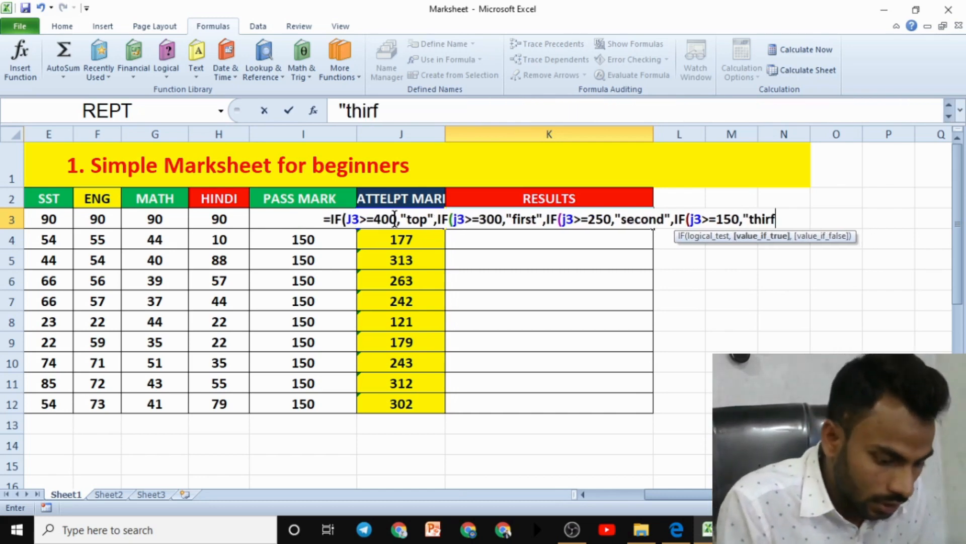
key(BackSpace)
text(d")
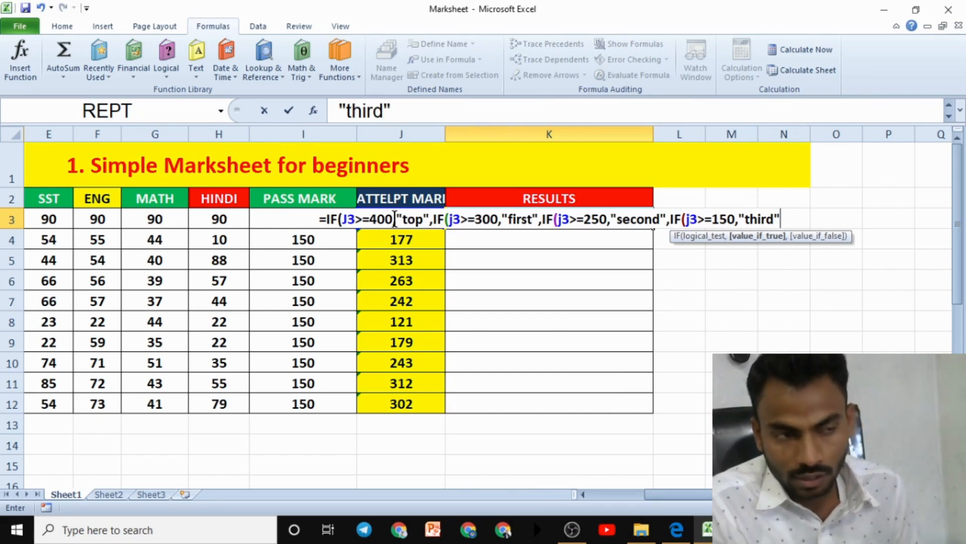
Enter "fail" as the final value if false and commit the K3 formula, accepting the proposed bracket correction.
text(,")
text(f)
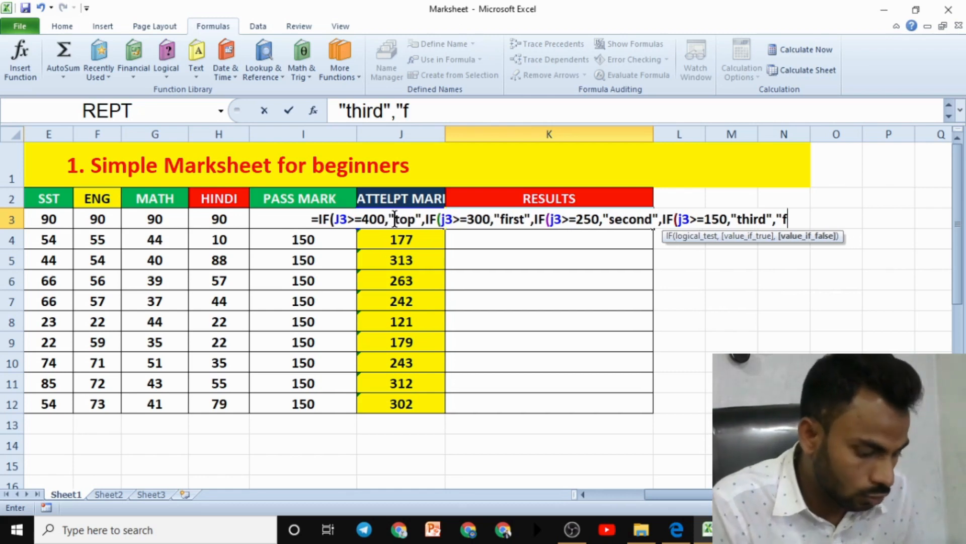
text(ail")_)
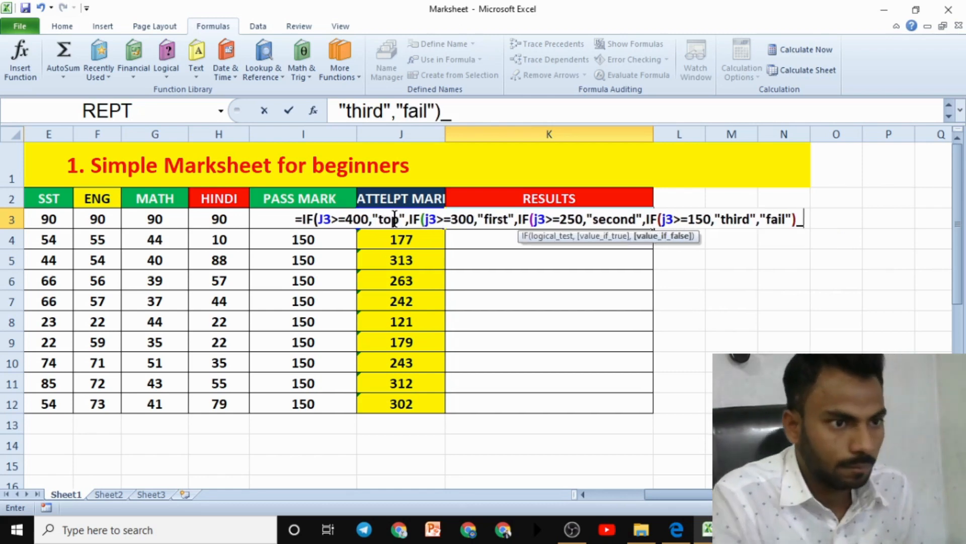
key(Return)
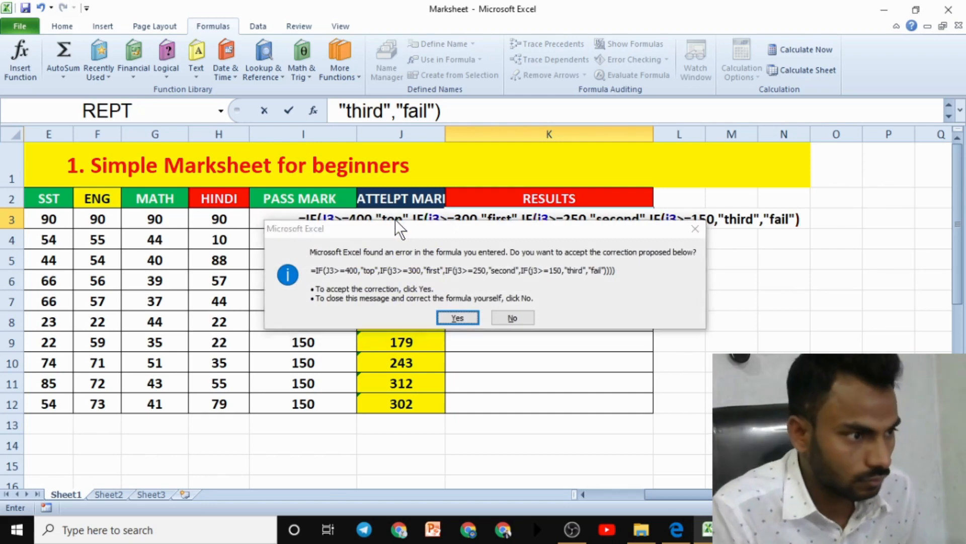
key(Return)
Fill the grade formula from K3 down to K12.
click(543, 220)
drag(653, 228, 654, 412)
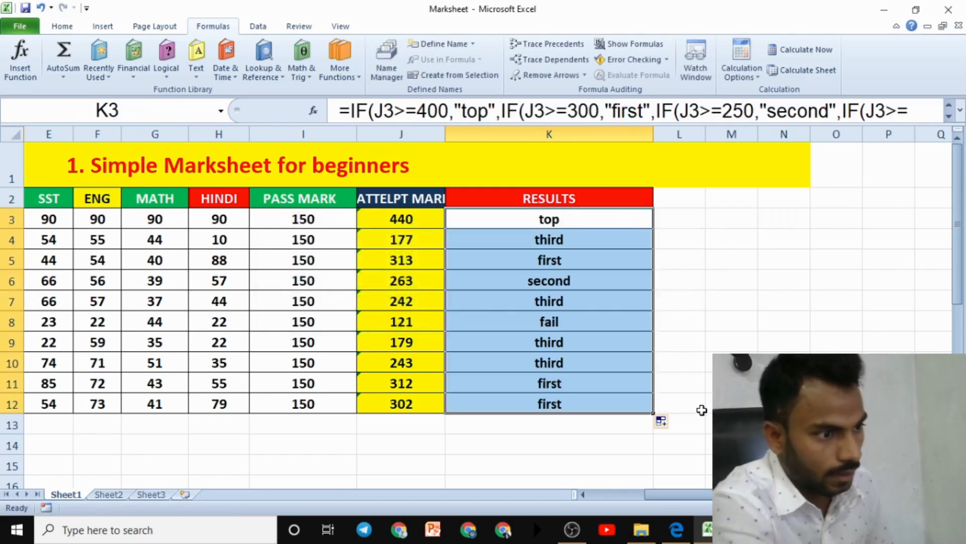
click(664, 386)
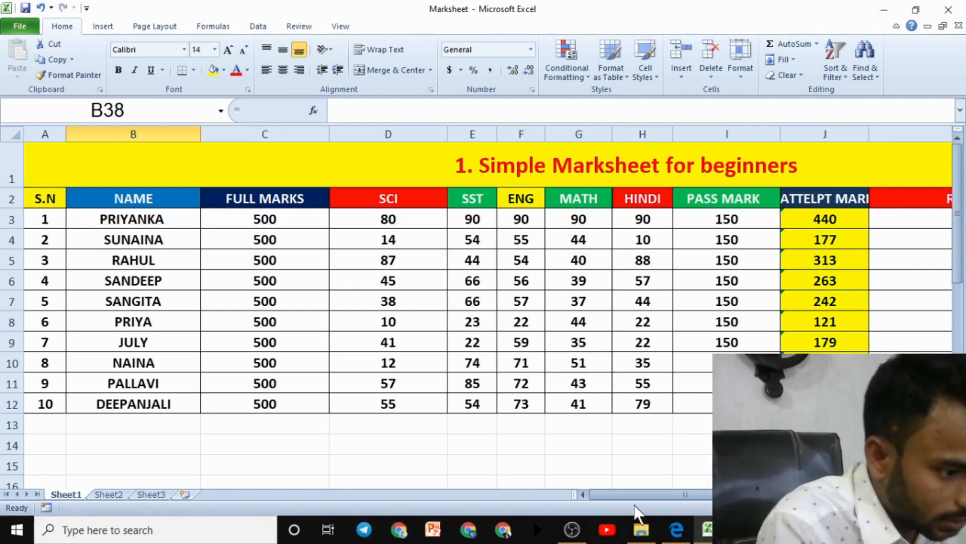
Clear the nested IF results from K3:K12 in the RESULTS column.
drag(624, 491, 665, 482)
drag(682, 219, 703, 400)
key(Delete)
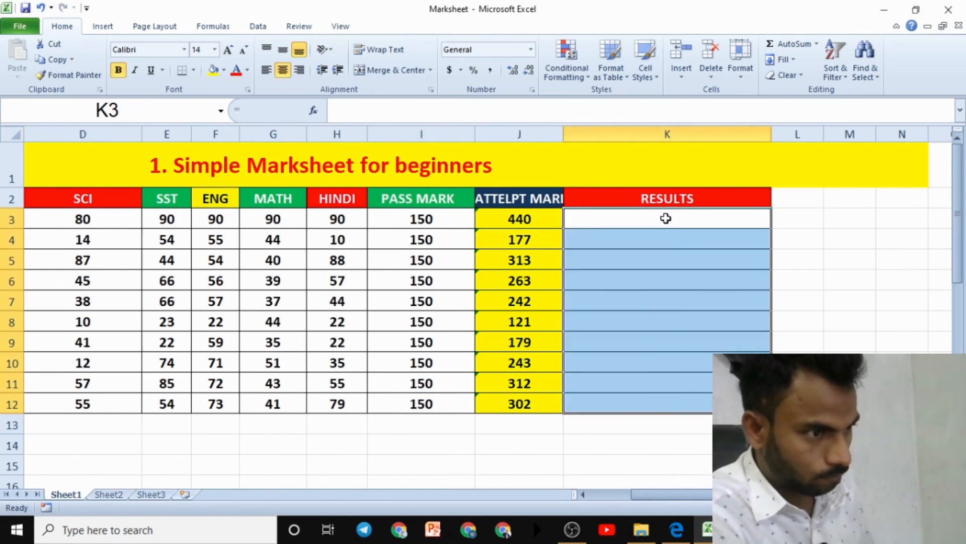
Replace the RESULTS heading in K2 with PAS/FAIL.
click(664, 195)
text(op)
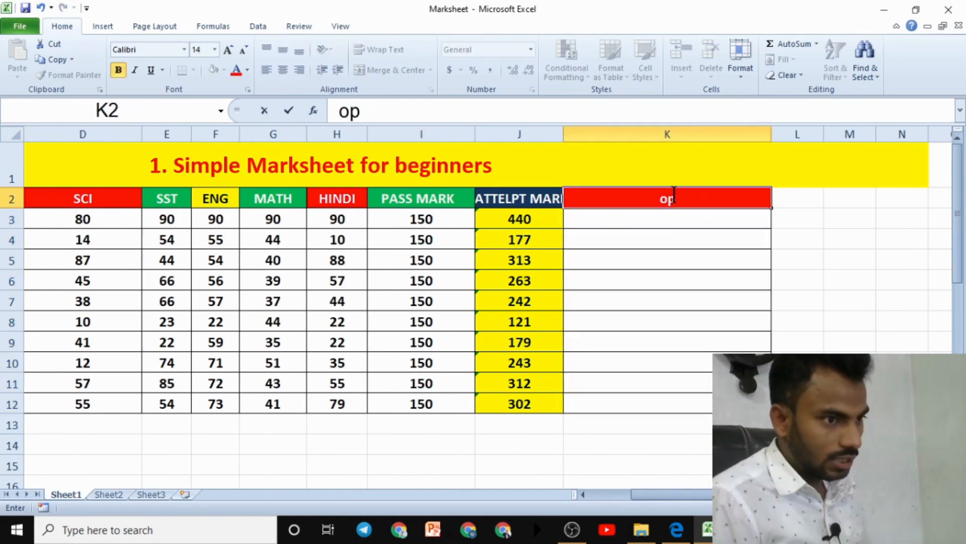
key(BackSpace)
key(BackSpace)
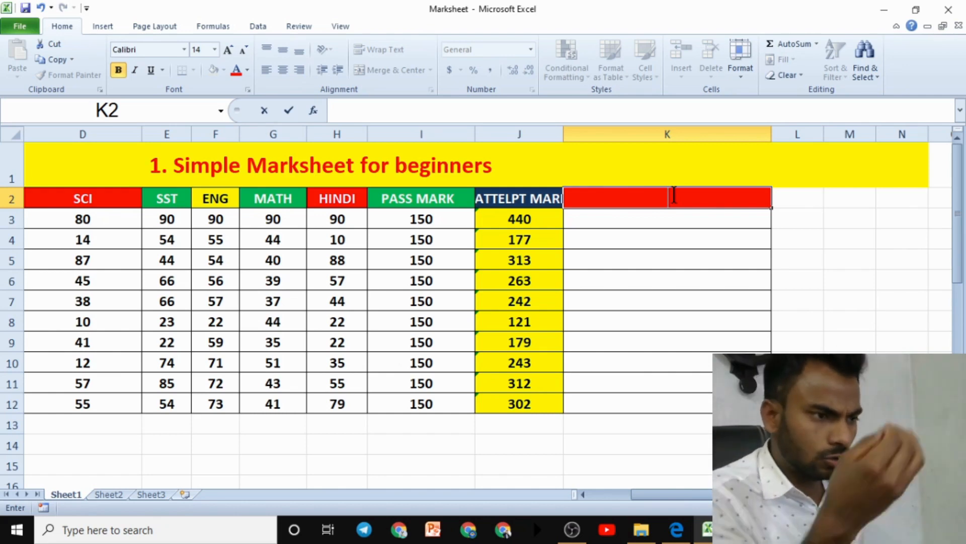
text(PAS/FAIL)
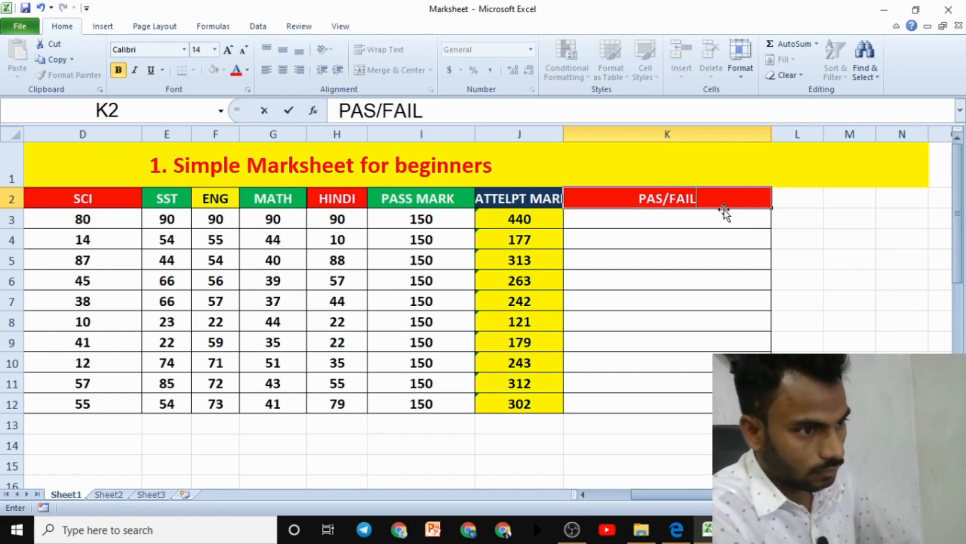
key(Return)
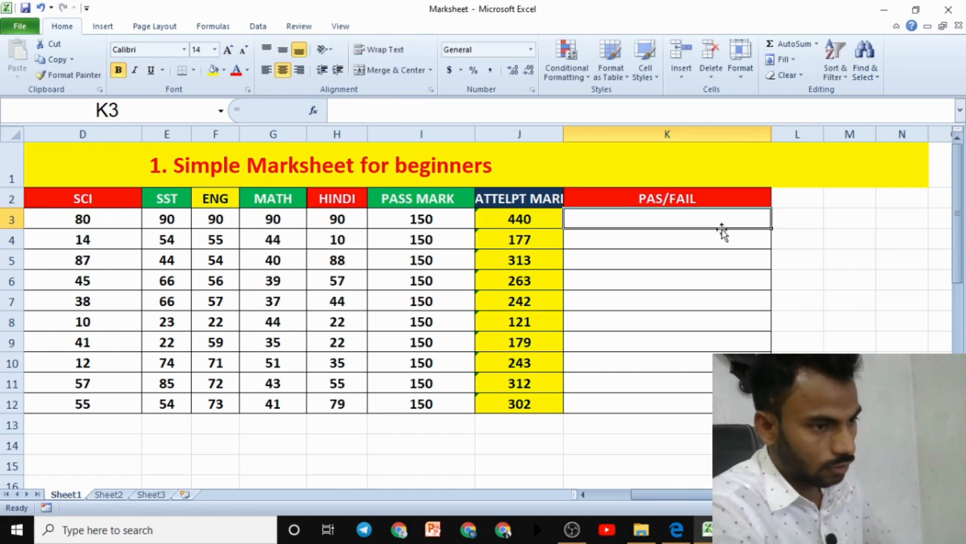
Start an IF formula in K3 with a nested AND function as its logical test.
text(=)
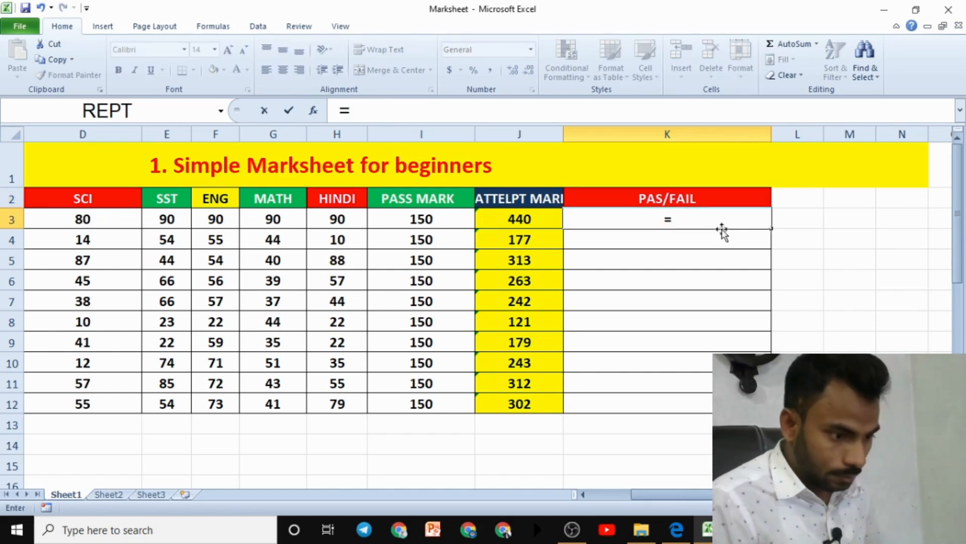
text(IF()
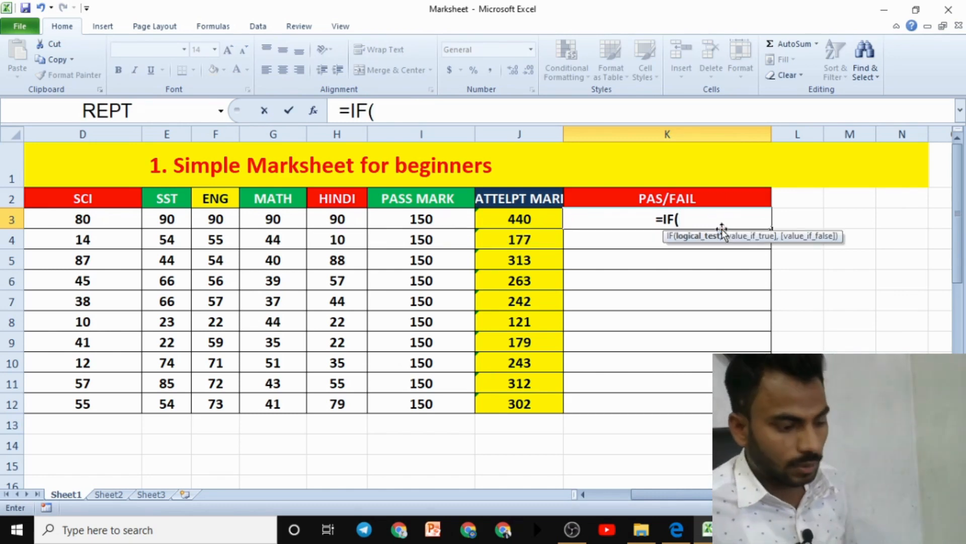
text(AND)
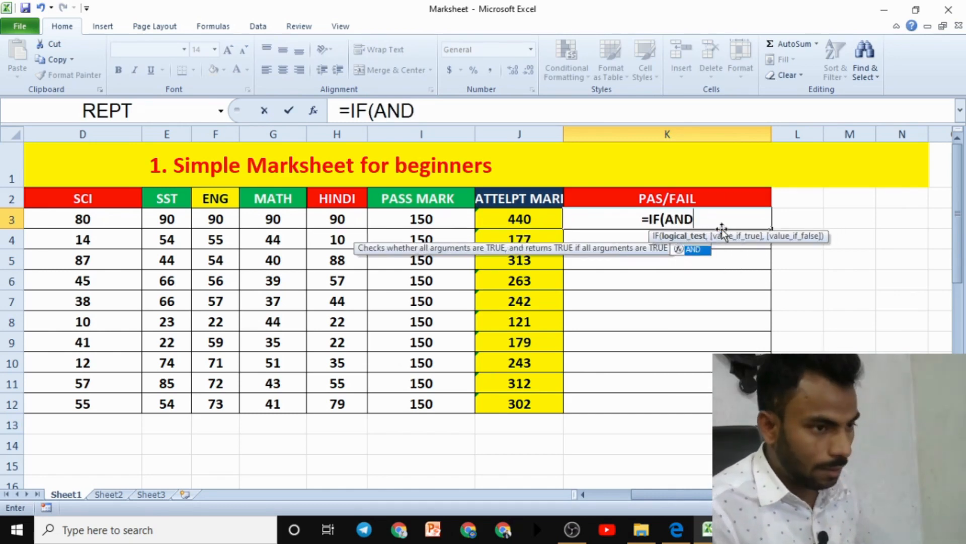
text(()
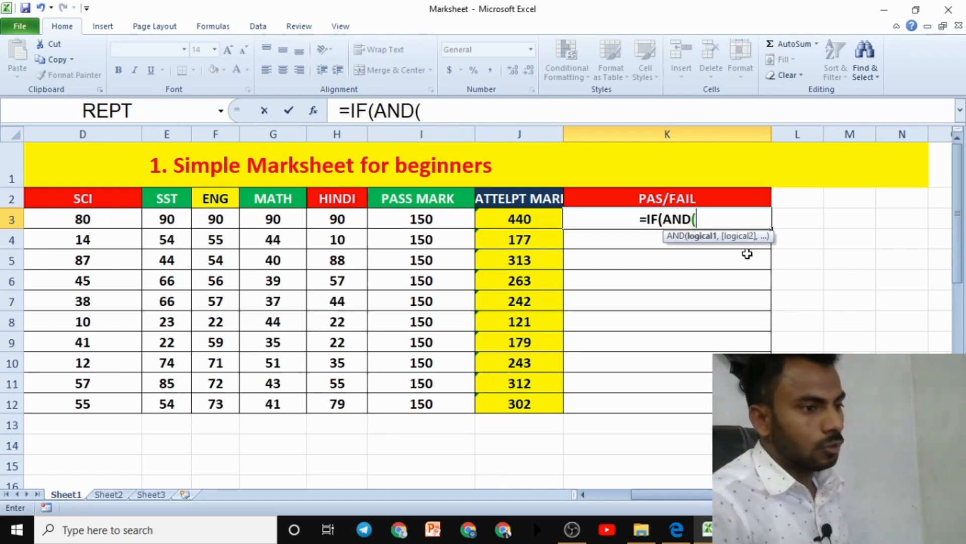
click(527, 216)
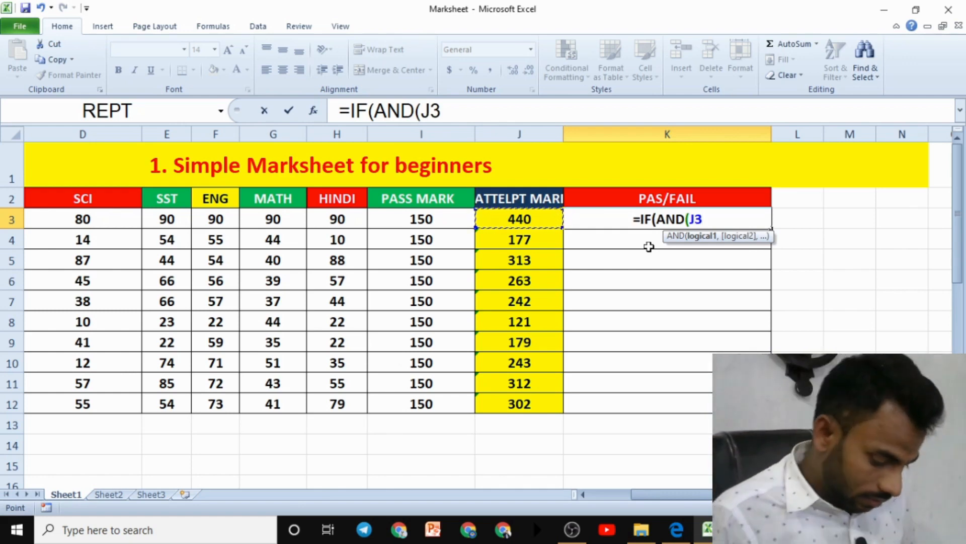
key(BackSpace)
key(BackSpace)
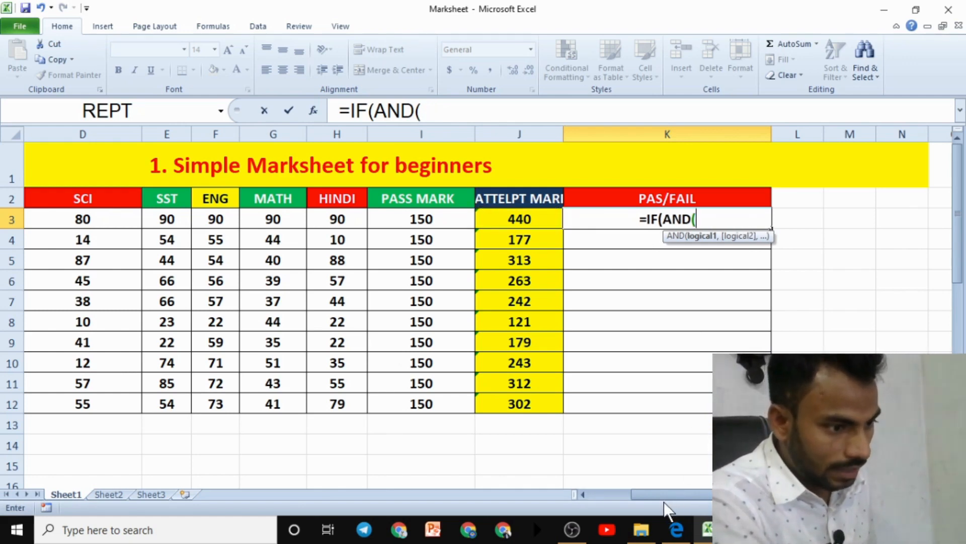
Enter the SCI mark test D3>=30 as the first AND condition in the K3 formula.
drag(646, 497, 629, 497)
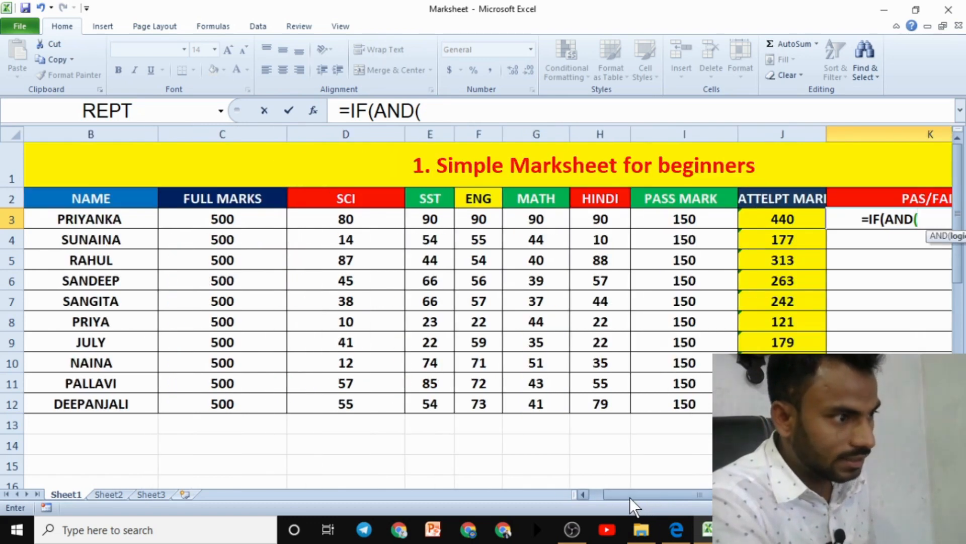
click(354, 222)
drag(653, 497, 677, 491)
text(>=30)
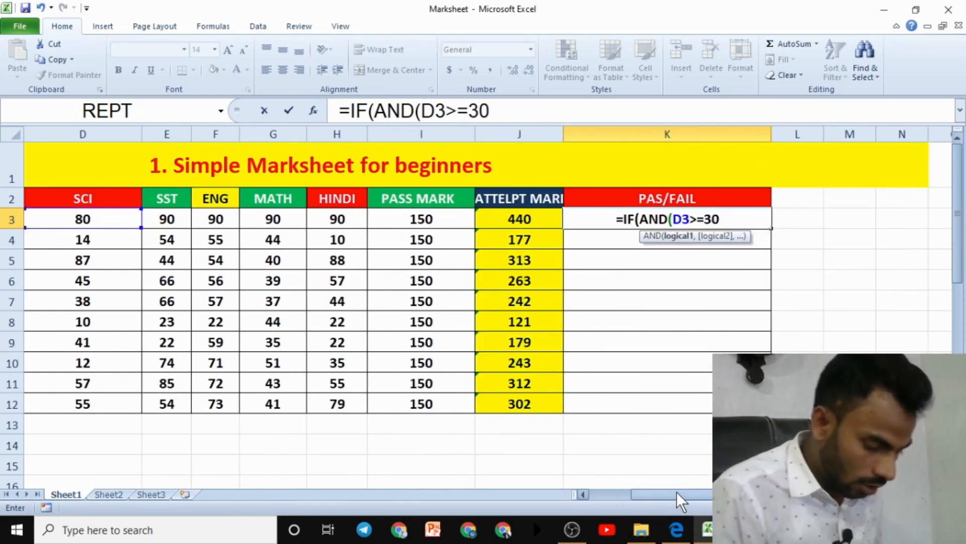
text(,)
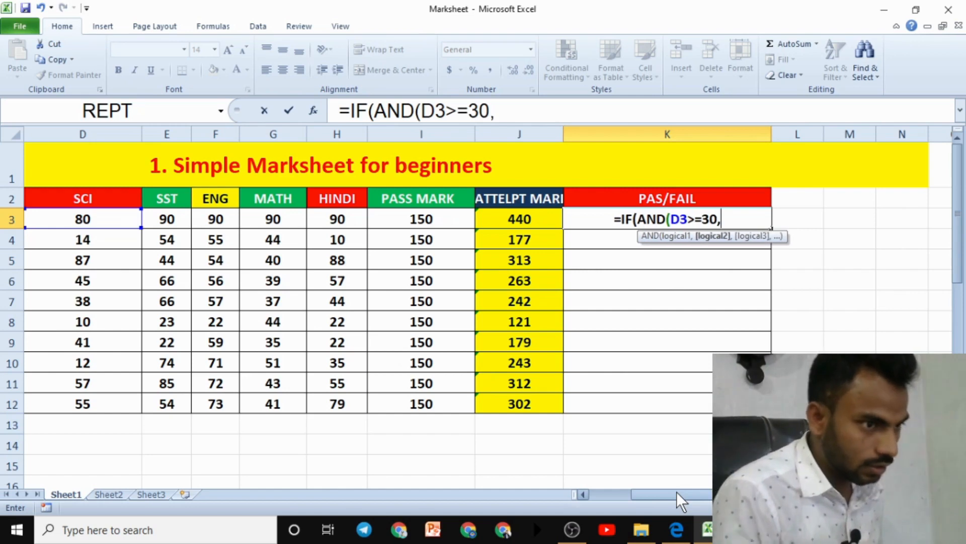
Add the AND conditions F3>=30, G3>=30 and H3>=30 to the K3 formula and close the AND function.
click(228, 218)
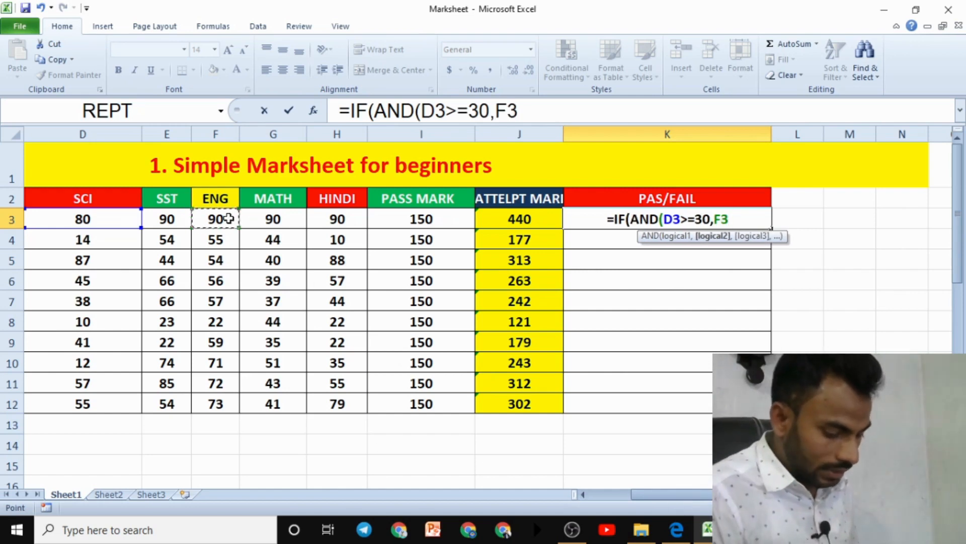
text(>=30,)
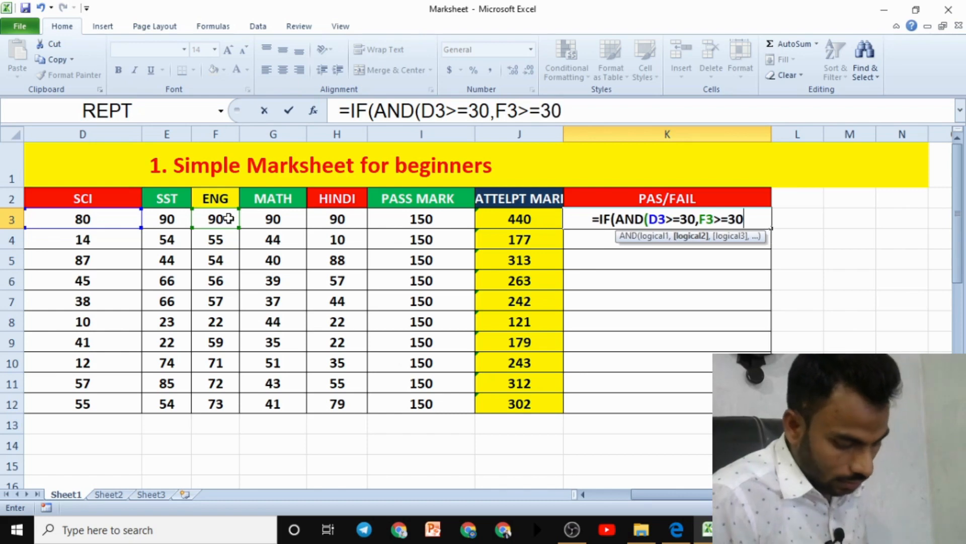
click(285, 220)
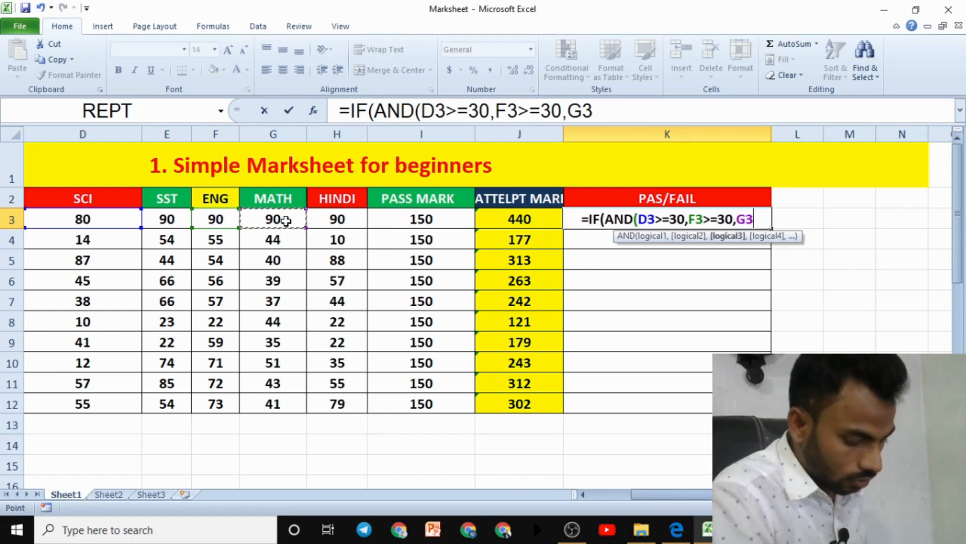
text(>=30)
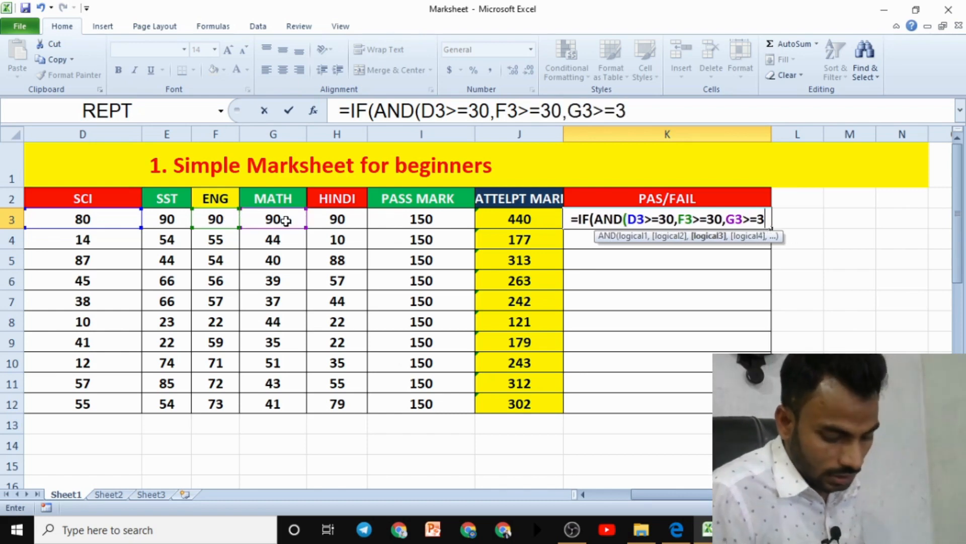
text(,)
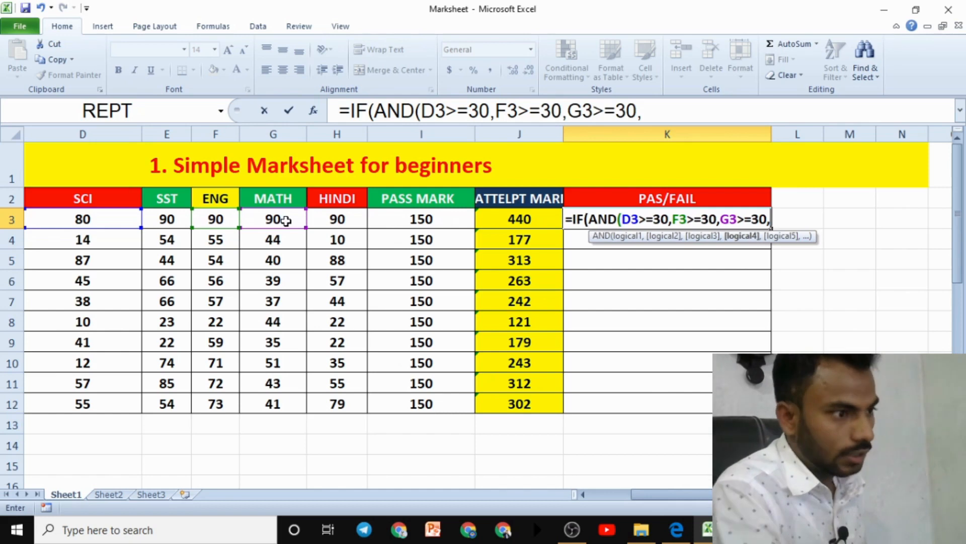
click(340, 218)
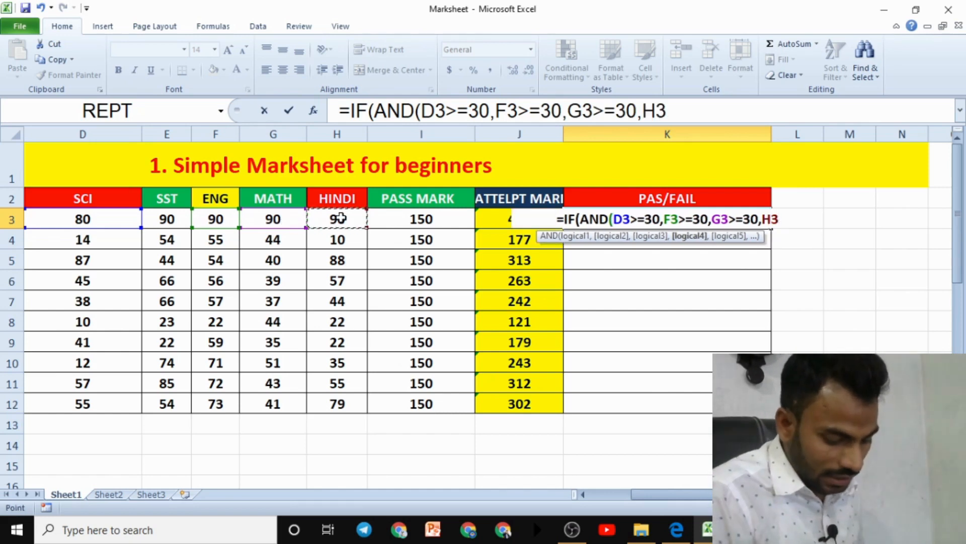
text(>=30)
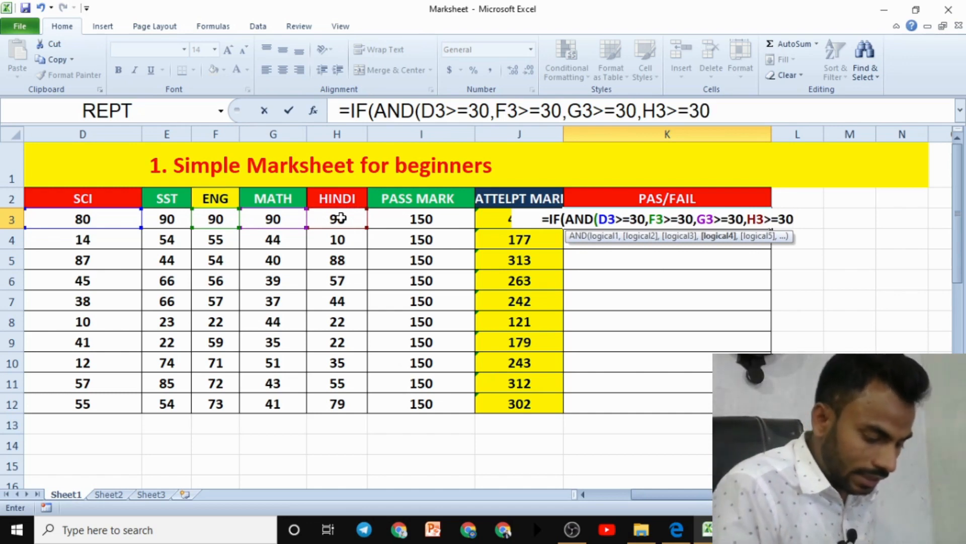
text(),)
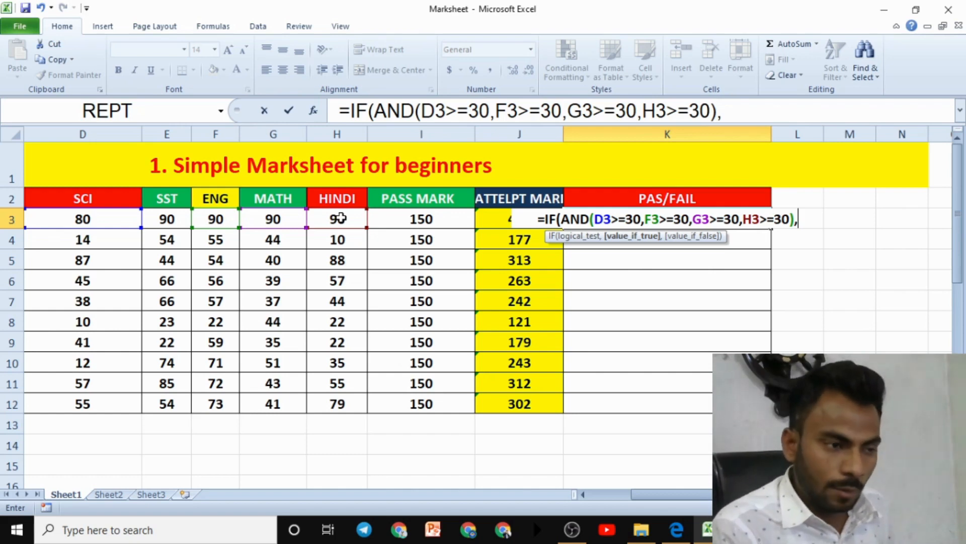
Enter "PASS" as value if true and "FAIL" as value if false, and commit the K3 formula, accepting the proposed bracket correction.
text(")
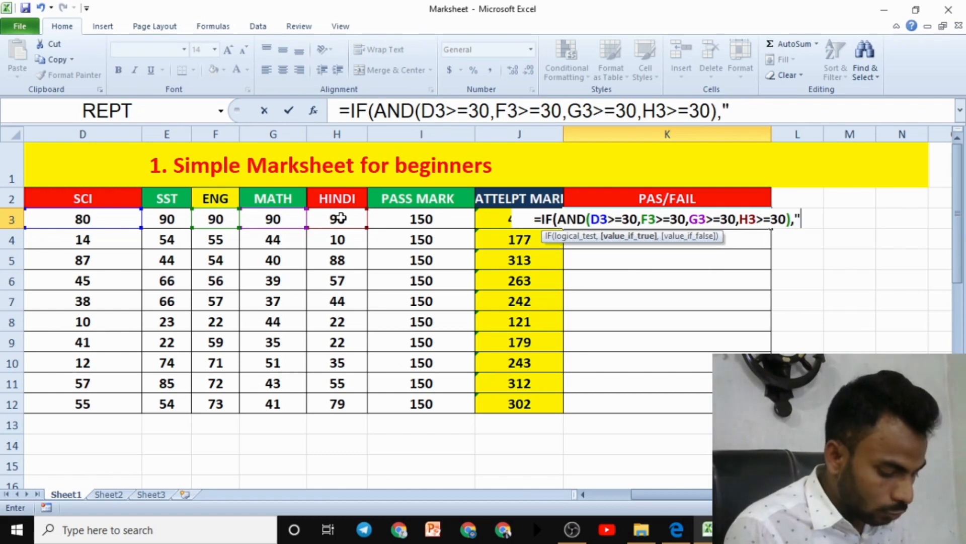
text(PASS")
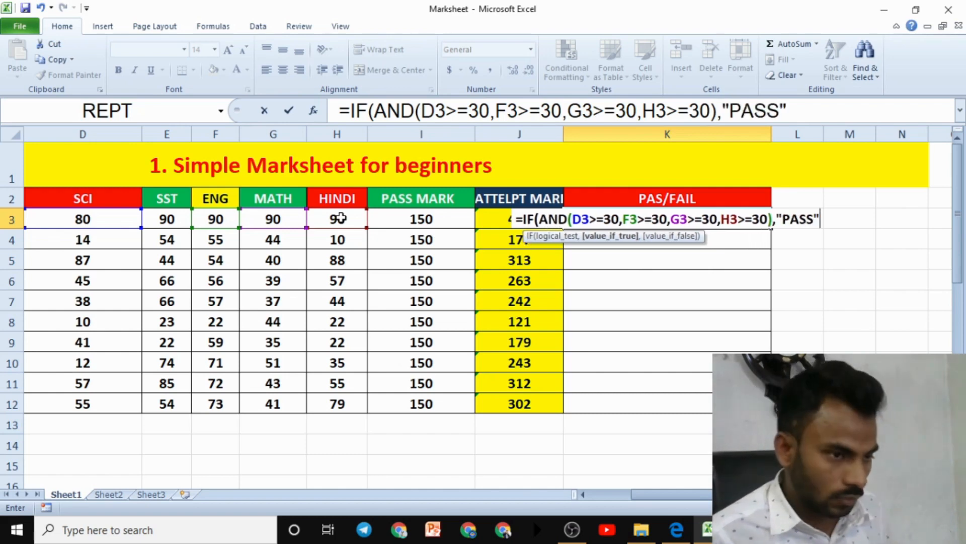
text(,)
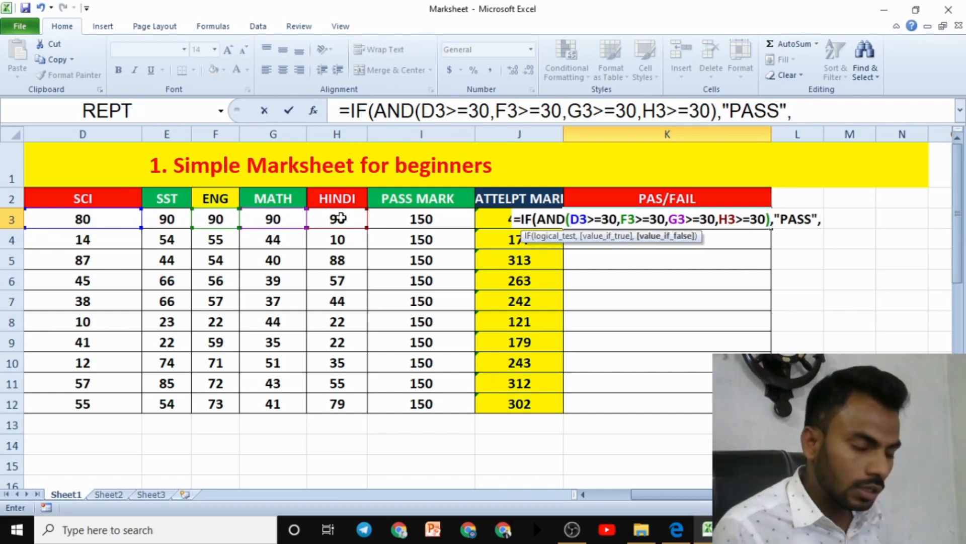
text("FAI)
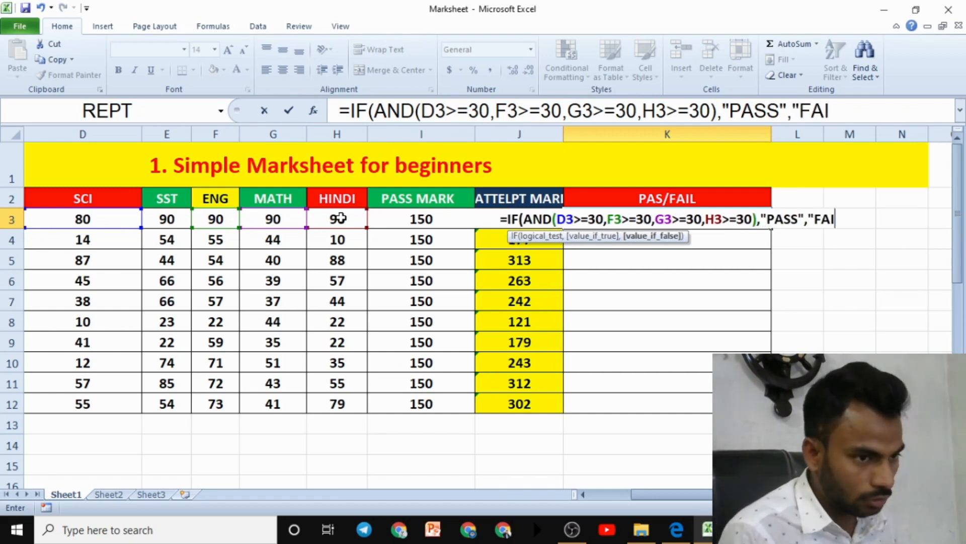
text(L")
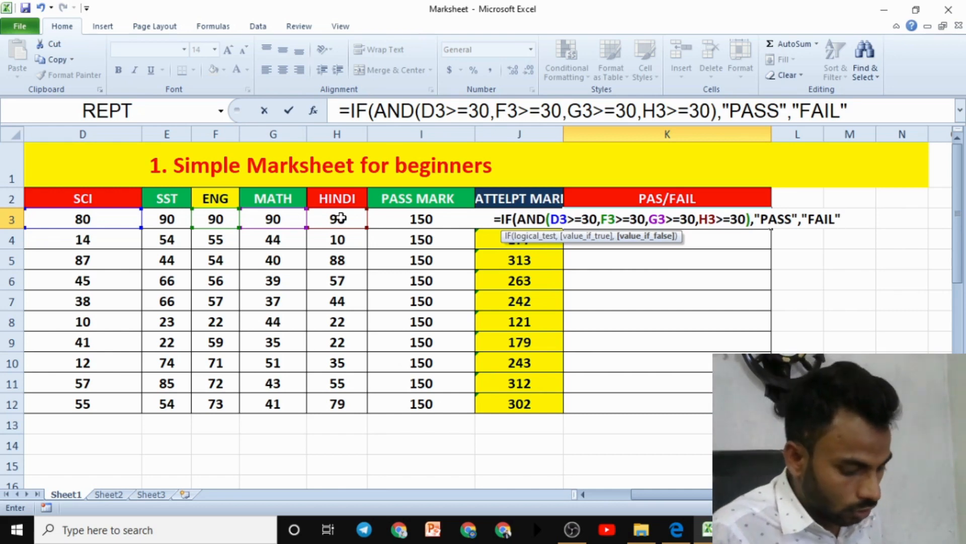
text()))
key(Return)
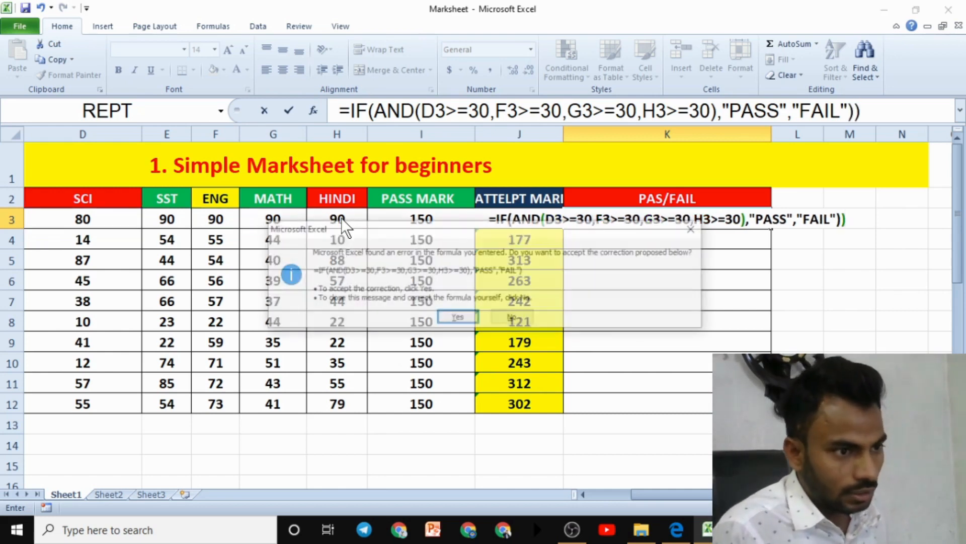
key(Return)
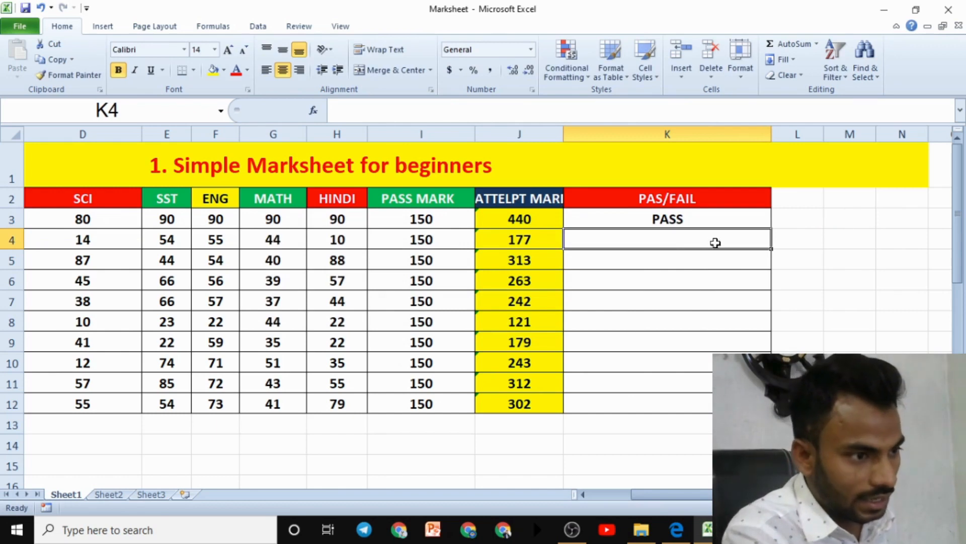
Fill the PAS/FAIL formula from K3 down to K12 and check the K8 result against the subject marks in row 8.
click(712, 220)
drag(774, 229, 774, 413)
click(850, 362)
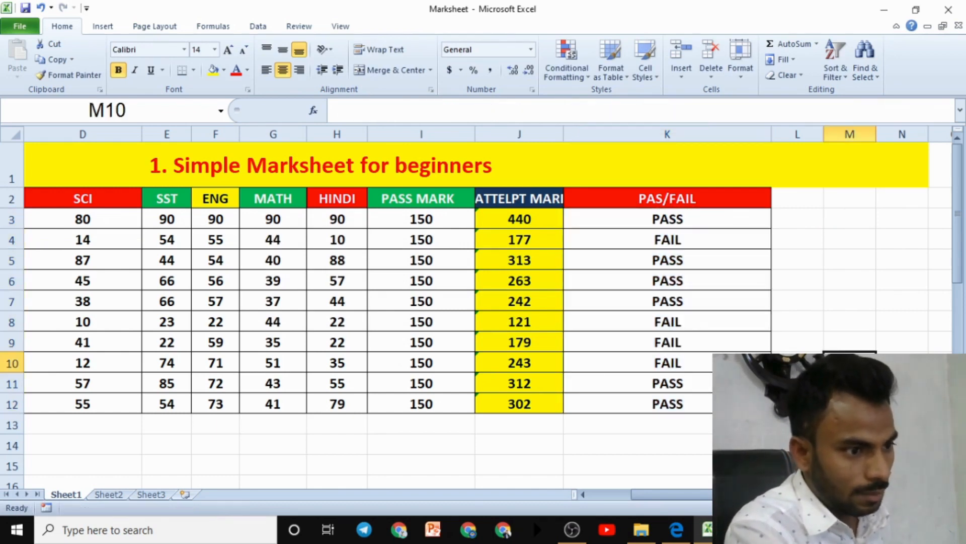
click(694, 320)
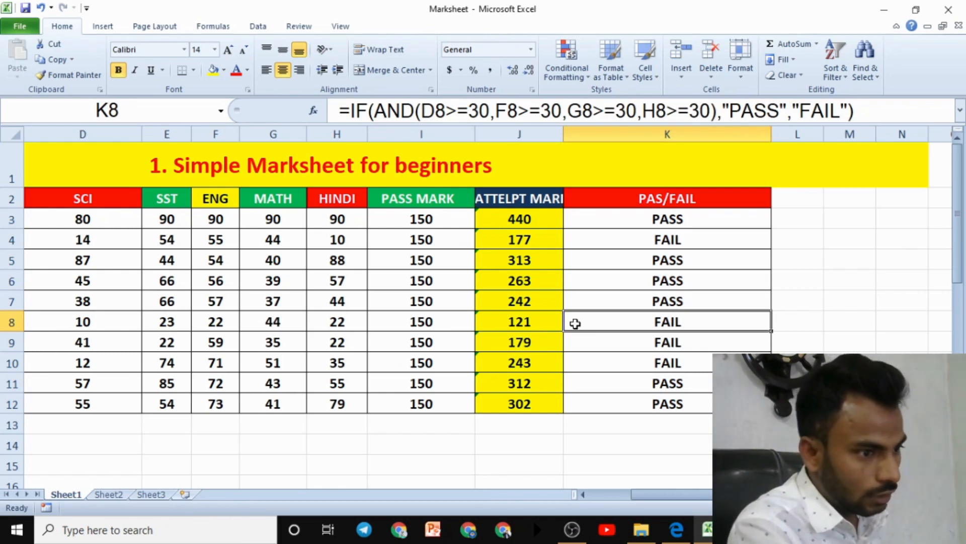
click(342, 322)
click(214, 321)
click(182, 321)
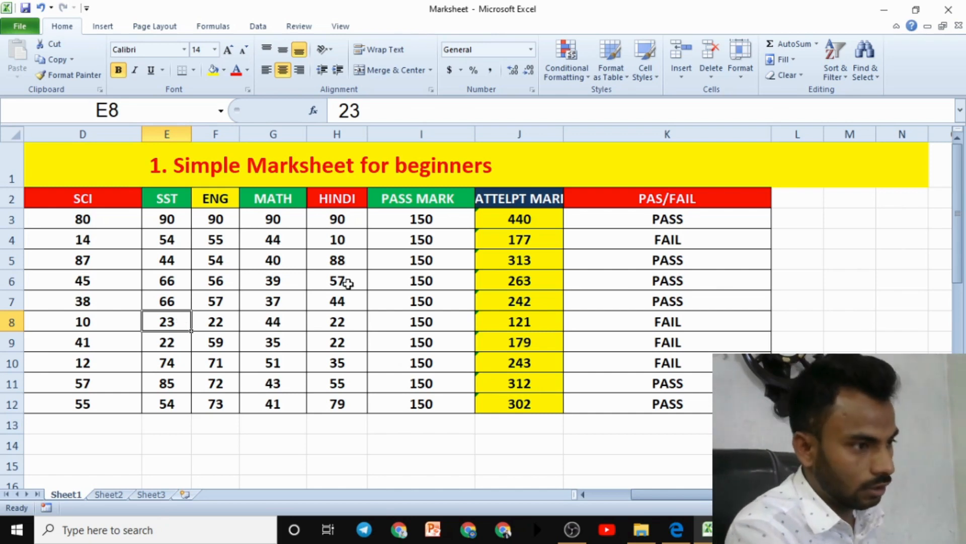
Set the HINDI mark in H3 to 29 and check its effect on the total in J3 and the result in K3.
click(338, 222)
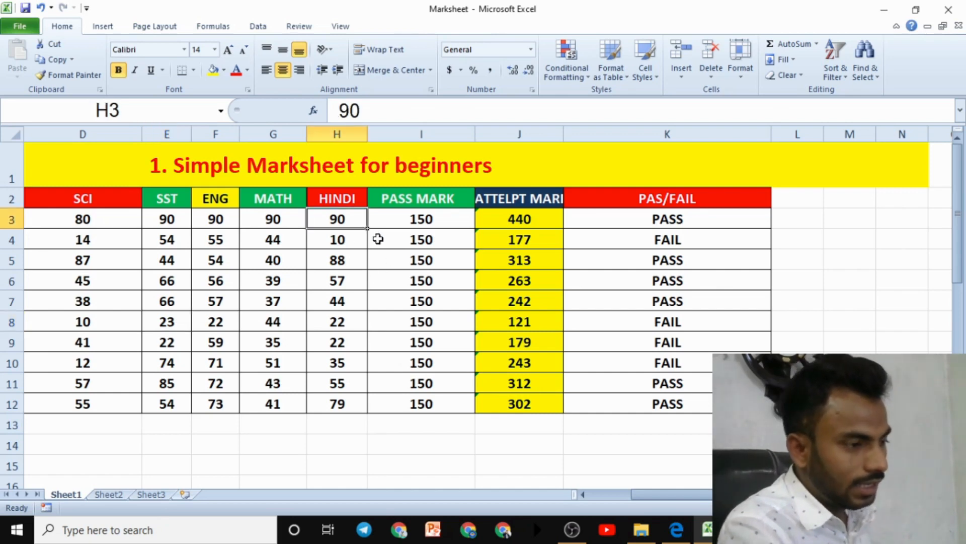
text(2)
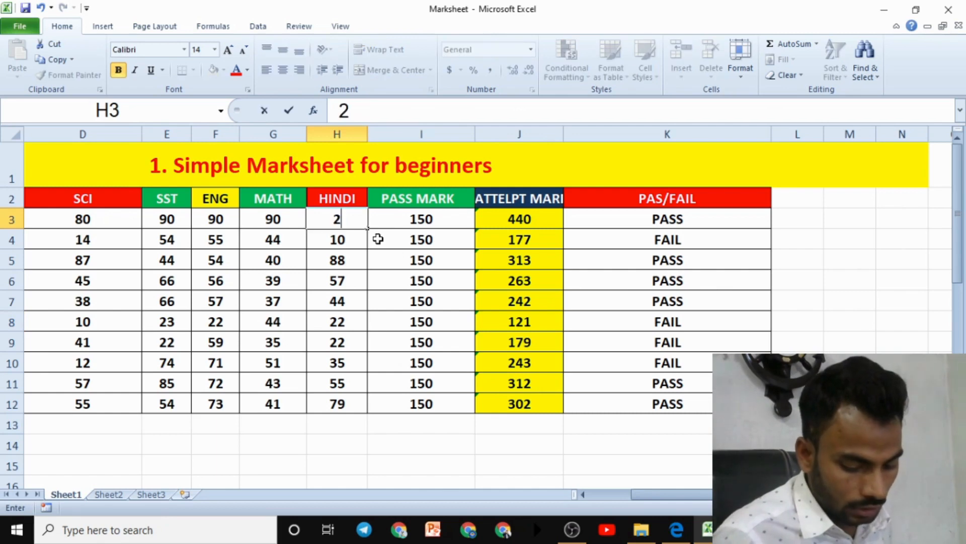
text(9)
key(Return)
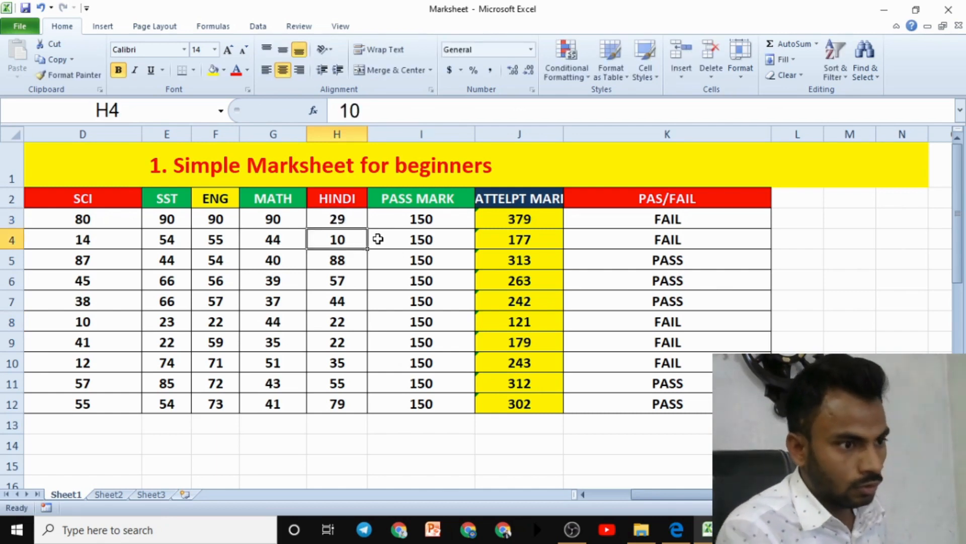
click(722, 216)
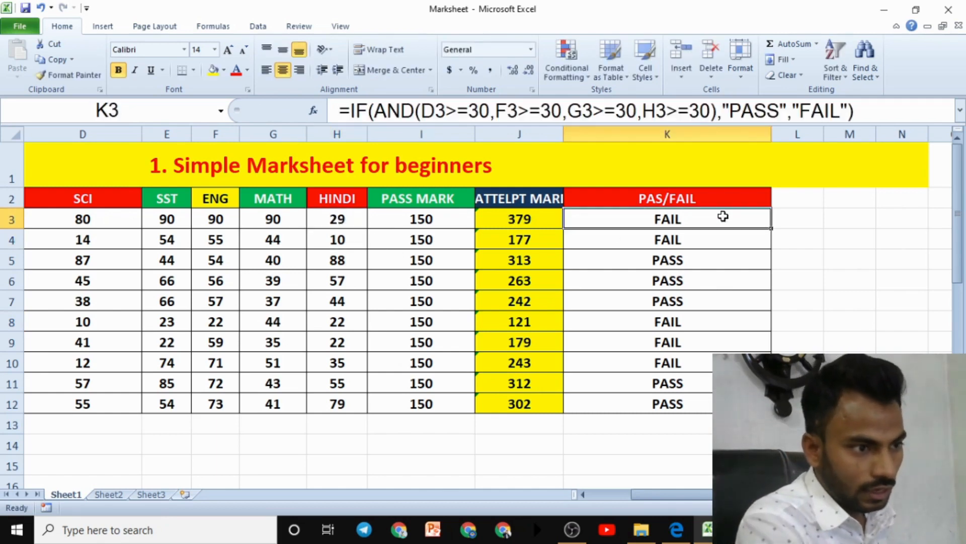
click(516, 223)
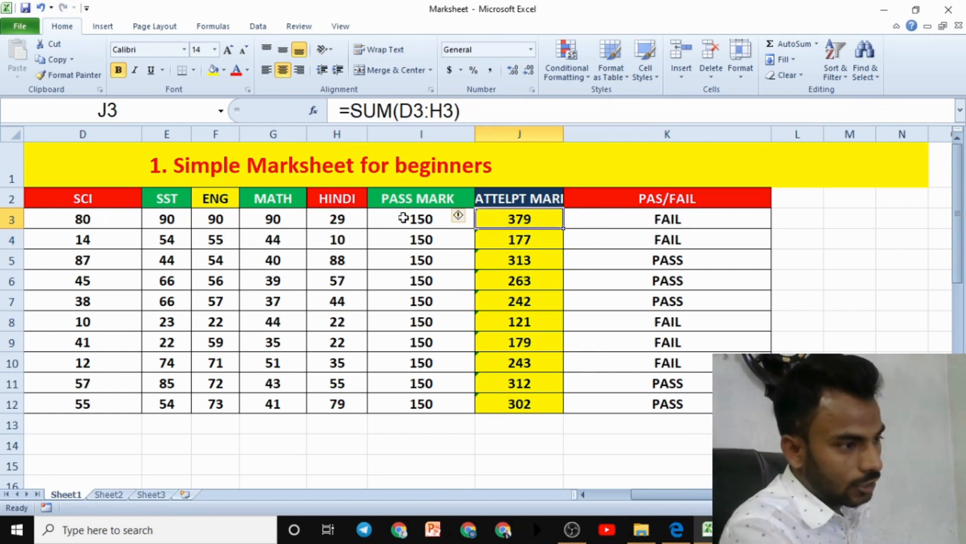
click(345, 219)
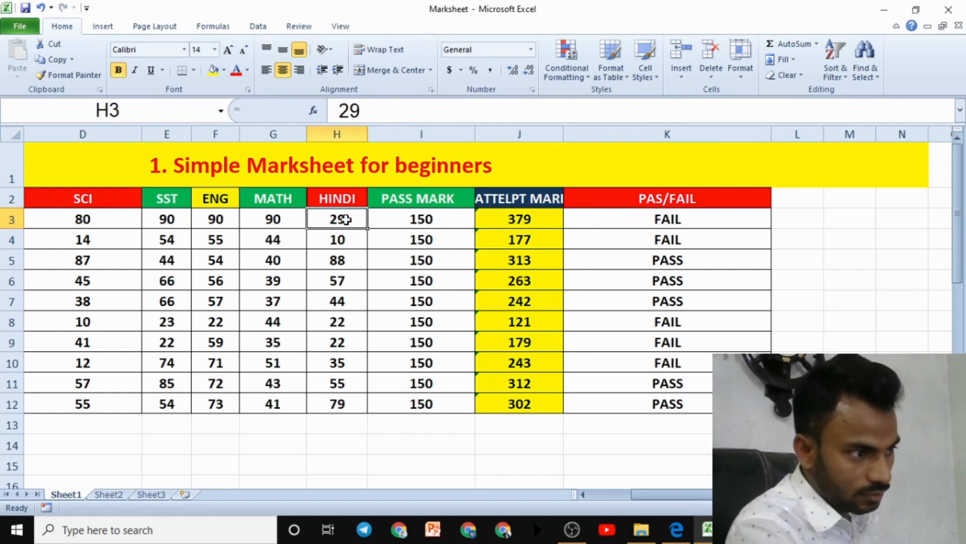
click(654, 222)
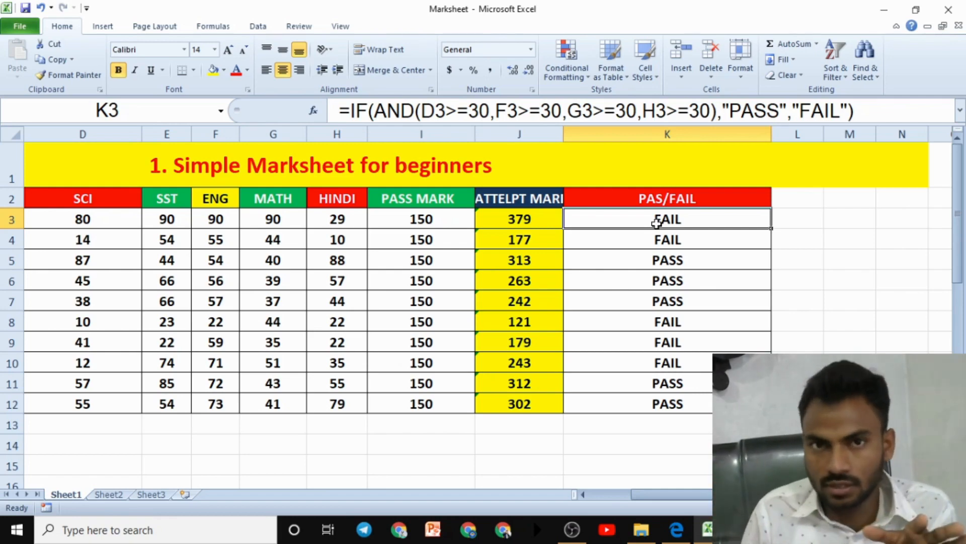
Enter the headers NAME, SALE AMOUNT and COMISSION in D34:F34 below the second marksheet, widening columns E and F.
scroll(595, 250, down, 12)
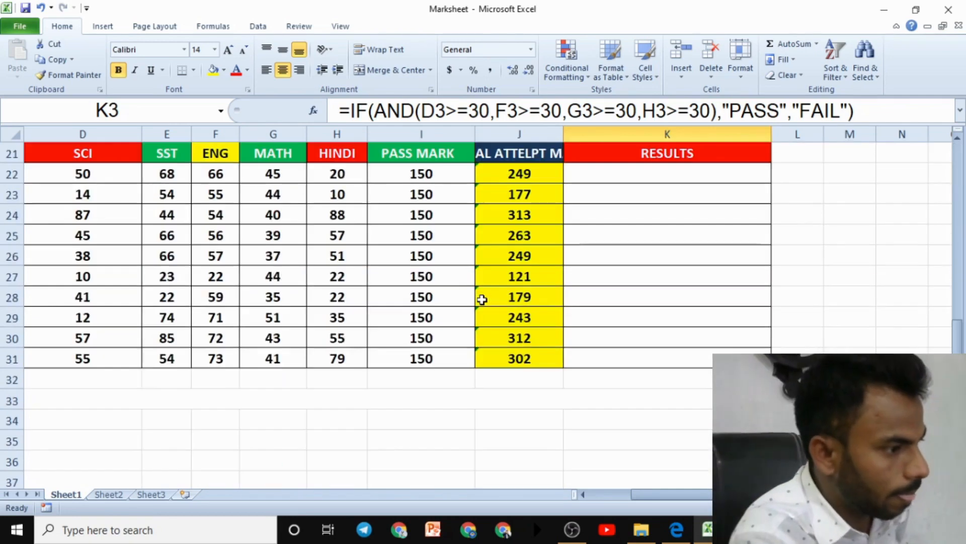
scroll(466, 305, up, 3)
double_click(108, 312)
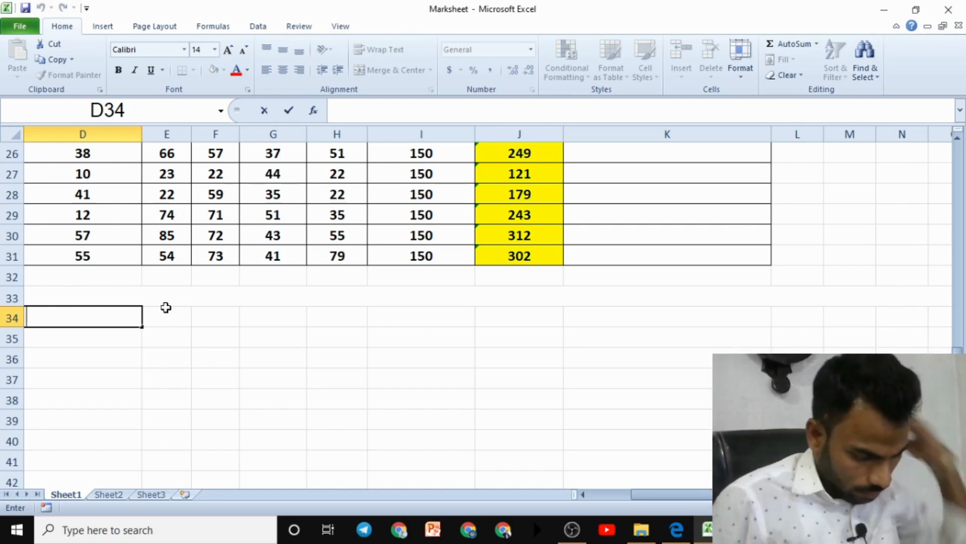
text(NAME)
key(Tab)
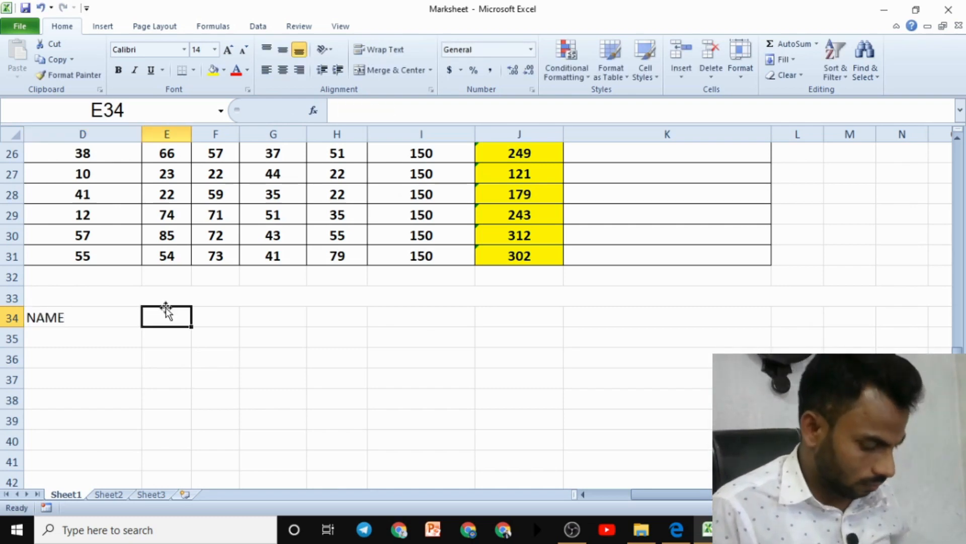
double_click(191, 133)
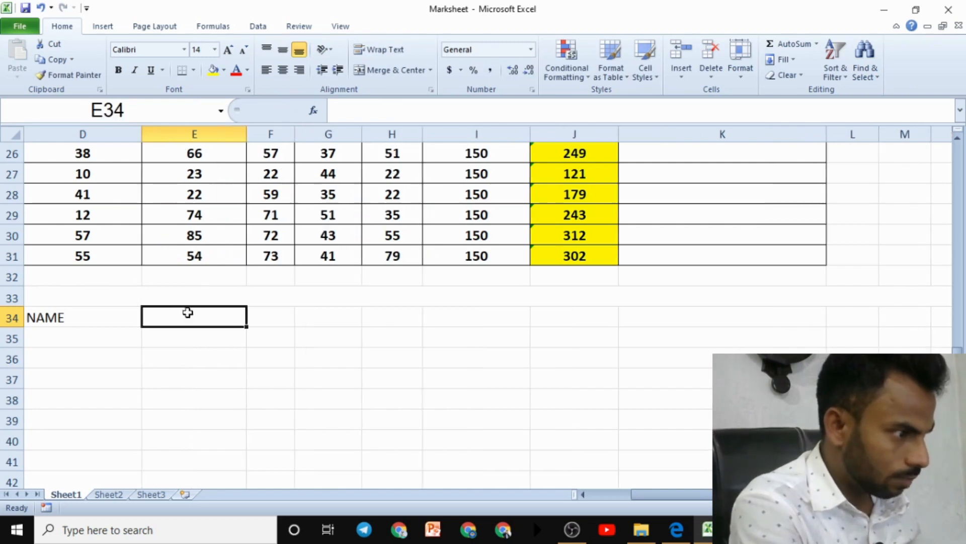
text(SALE AM)
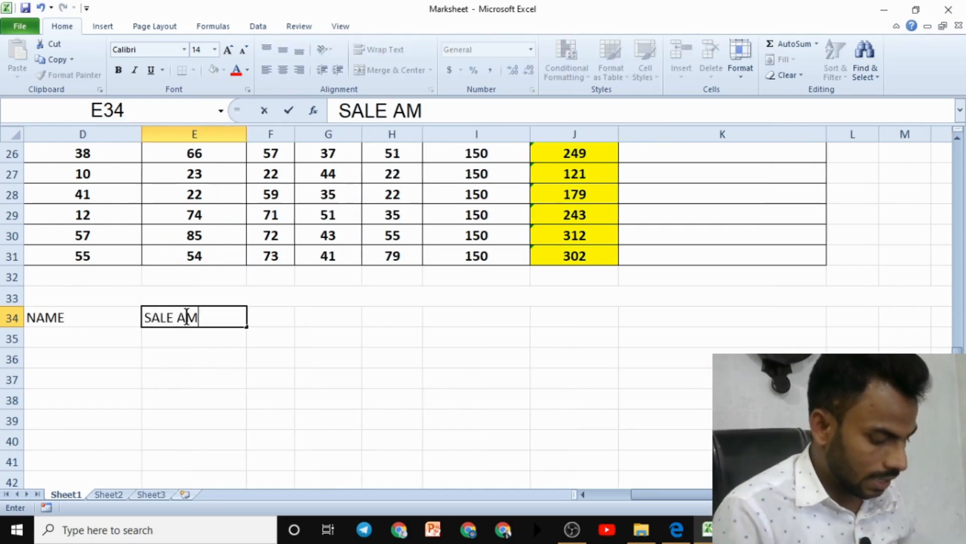
text(OUNT)
key(Tab)
drag(295, 135, 371, 138)
text(COM)
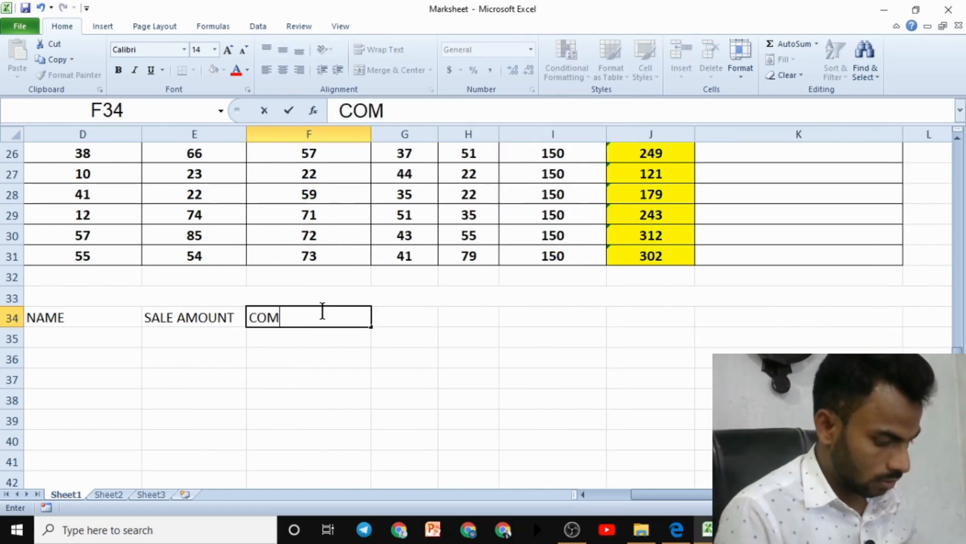
text(ISSION)
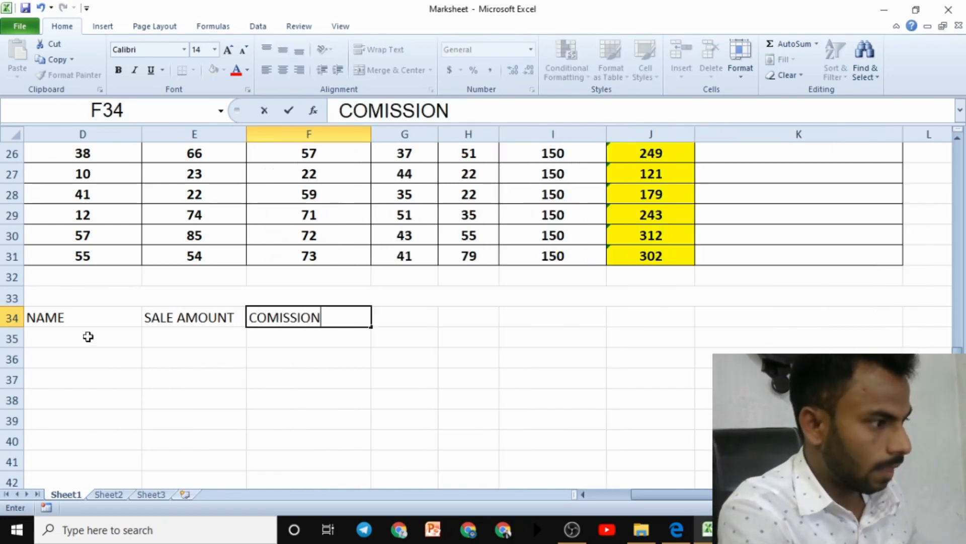
Fill the NAME cells D35:D38 with A, V, AD and G, and enter 50000 as the sale amount in E35.
click(87, 336)
text(A)
key(Return)
text(V)
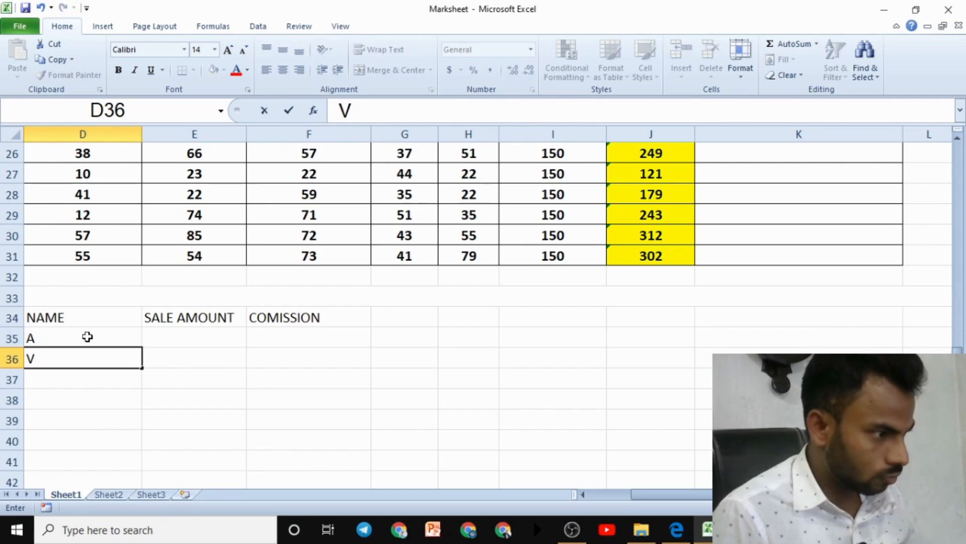
key(Return)
text(AD)
key(Return)
text(G)
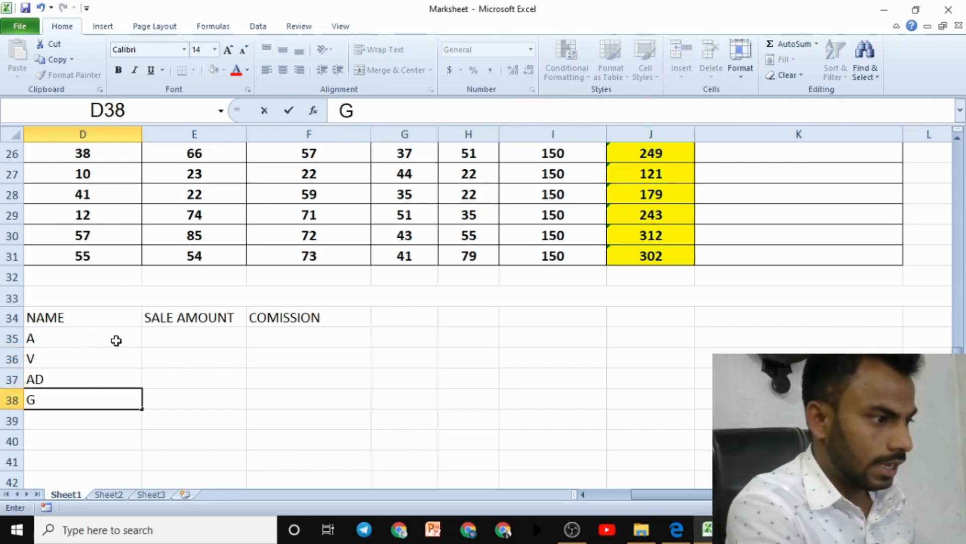
click(174, 339)
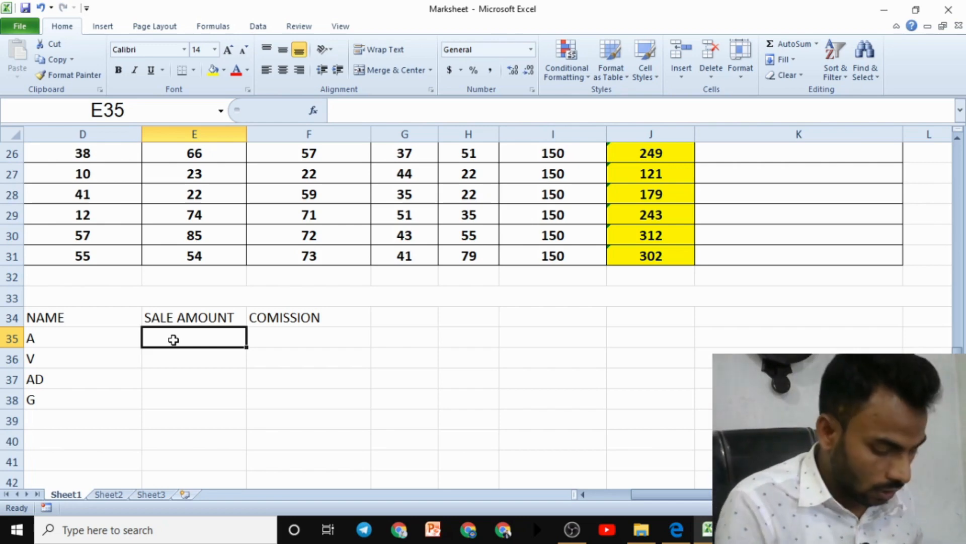
text(50000)
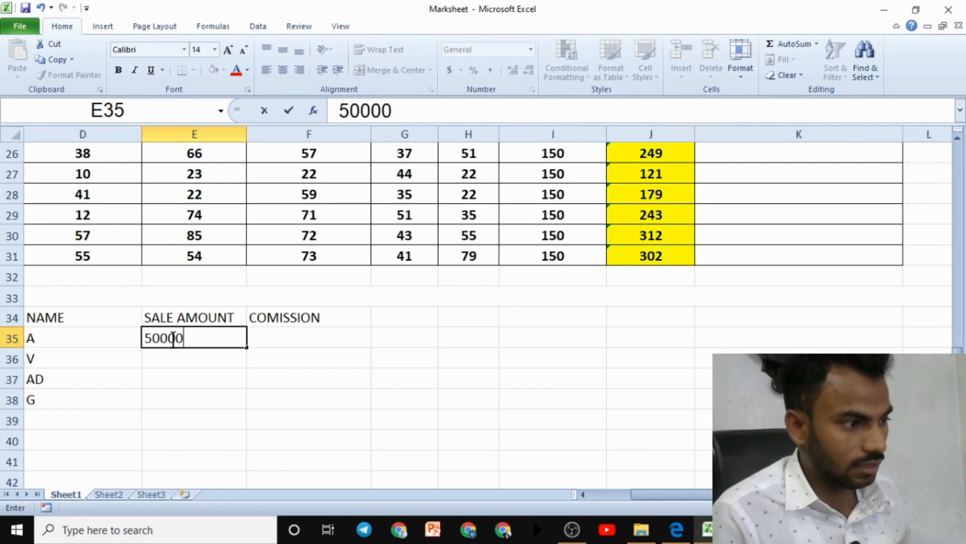
Start an IF formula in F35 with the logical test E35>=100000.
click(295, 340)
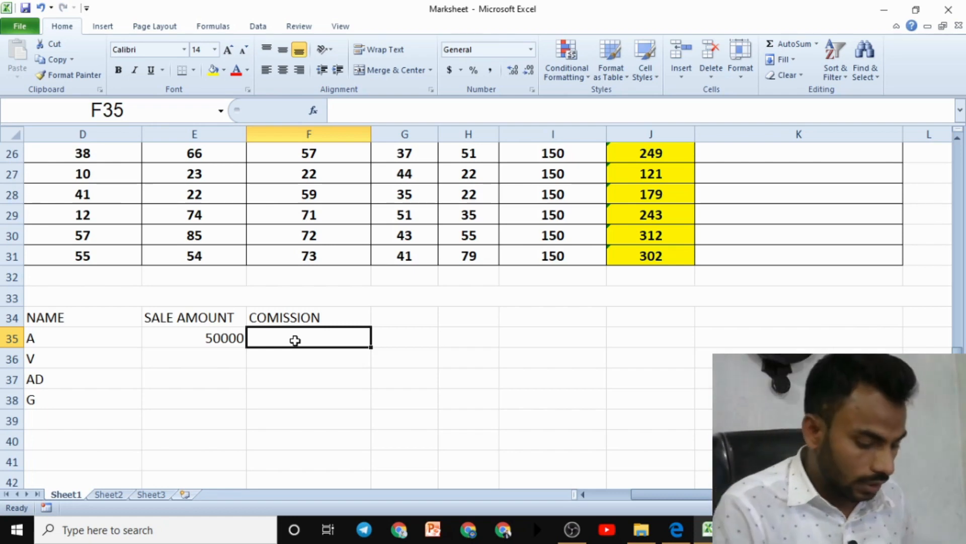
text(=IF()
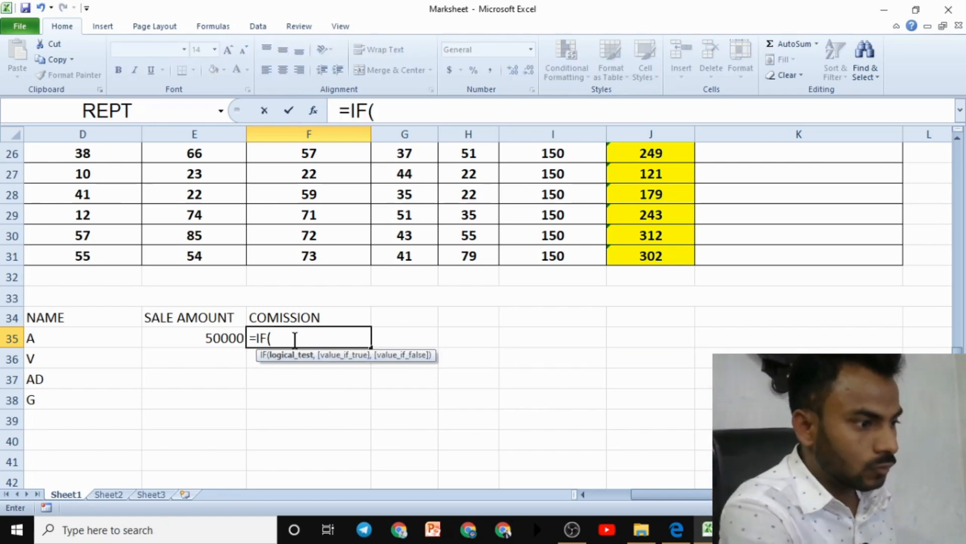
click(205, 340)
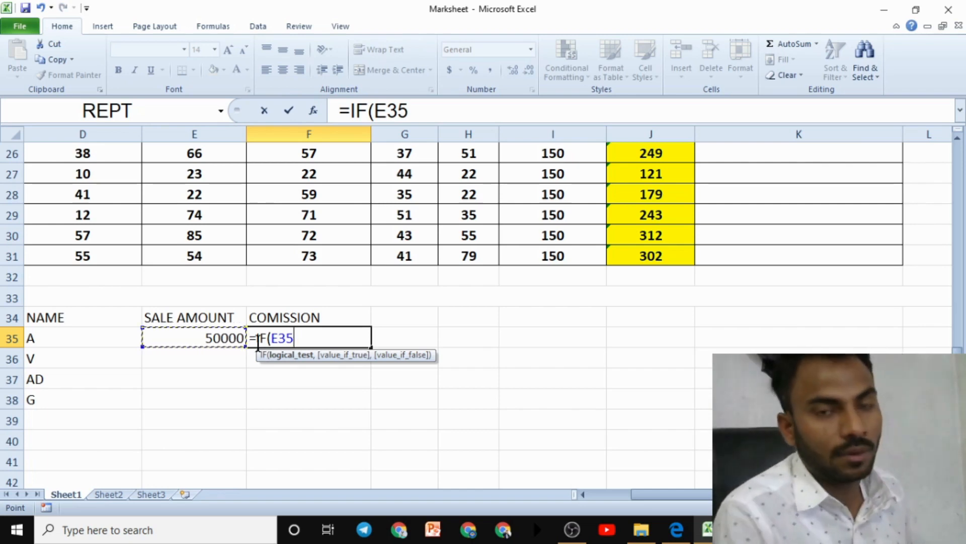
text(>=10000)
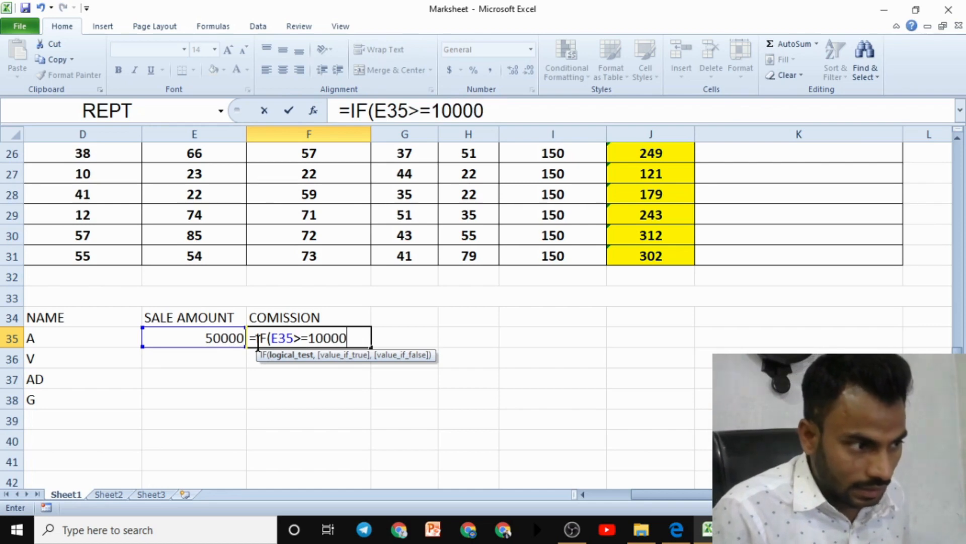
text(0,)
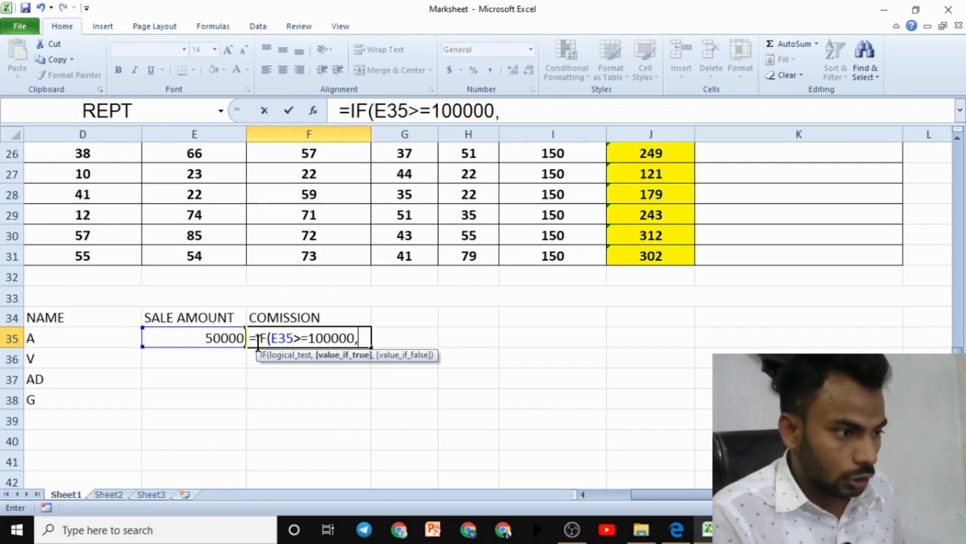
Complete the F35 formula with E35*5% as value if true and "NO COMISSION" as value if false, and commit it.
click(232, 335)
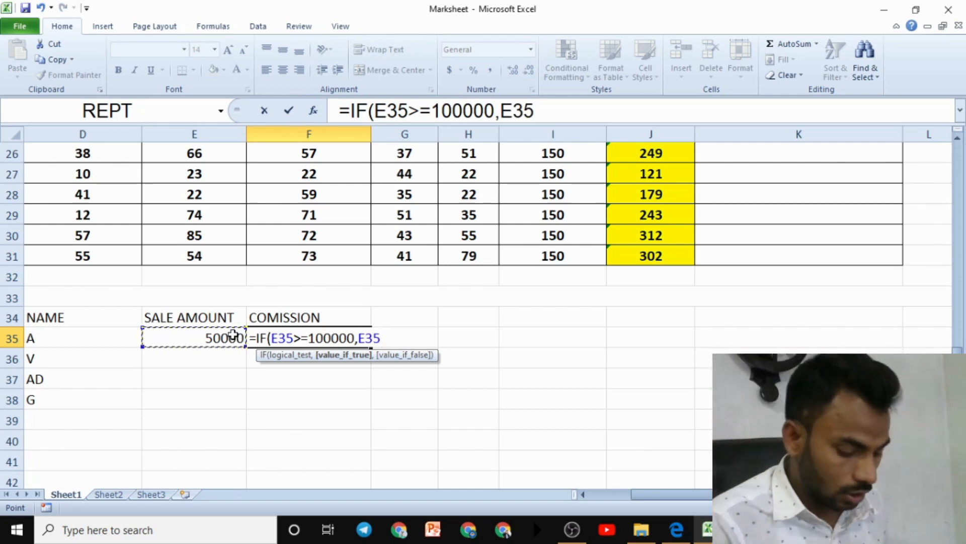
text(*)
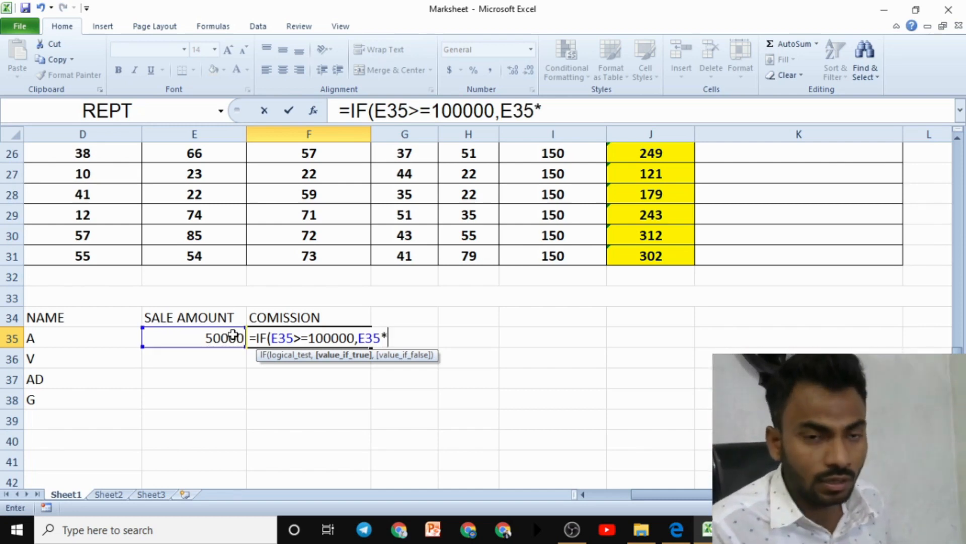
text(5%)
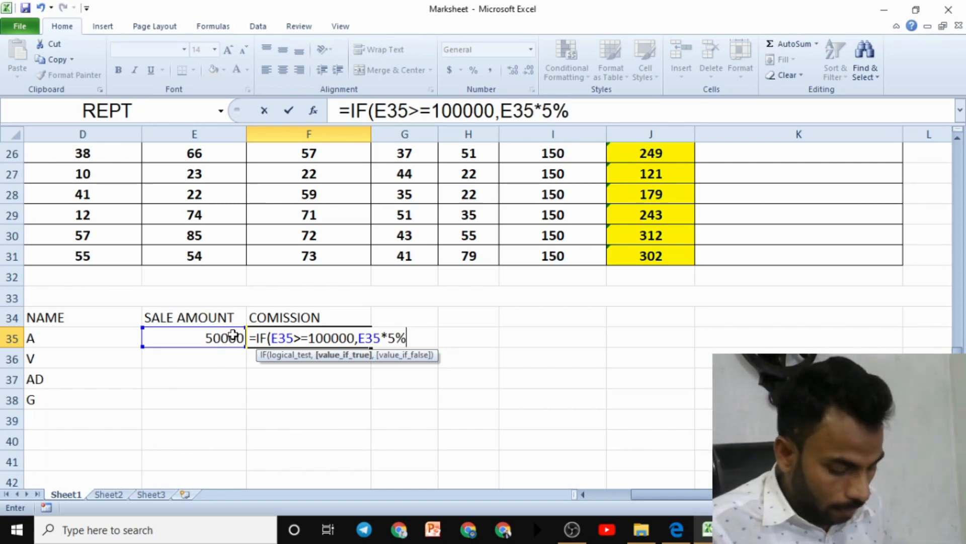
text(,)
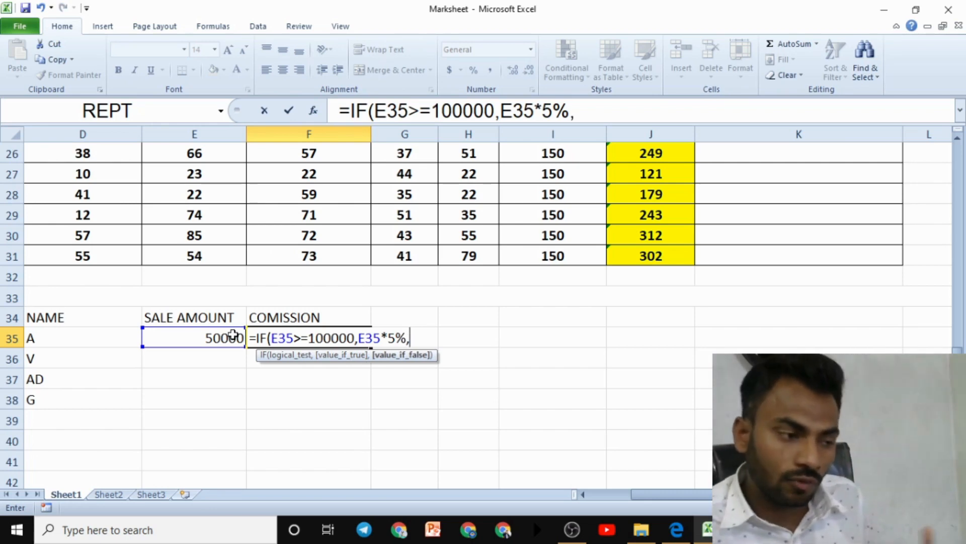
text("NO)
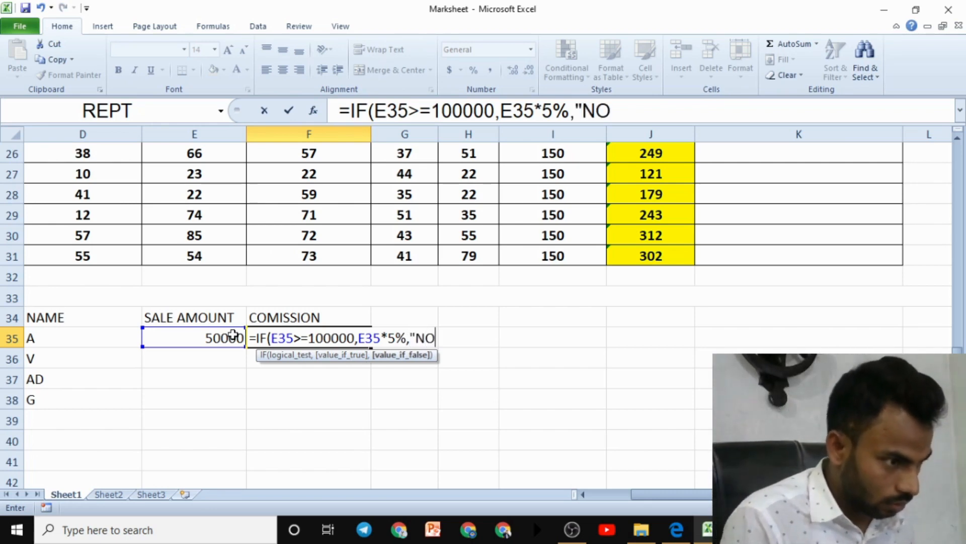
text( COMISSIOO)
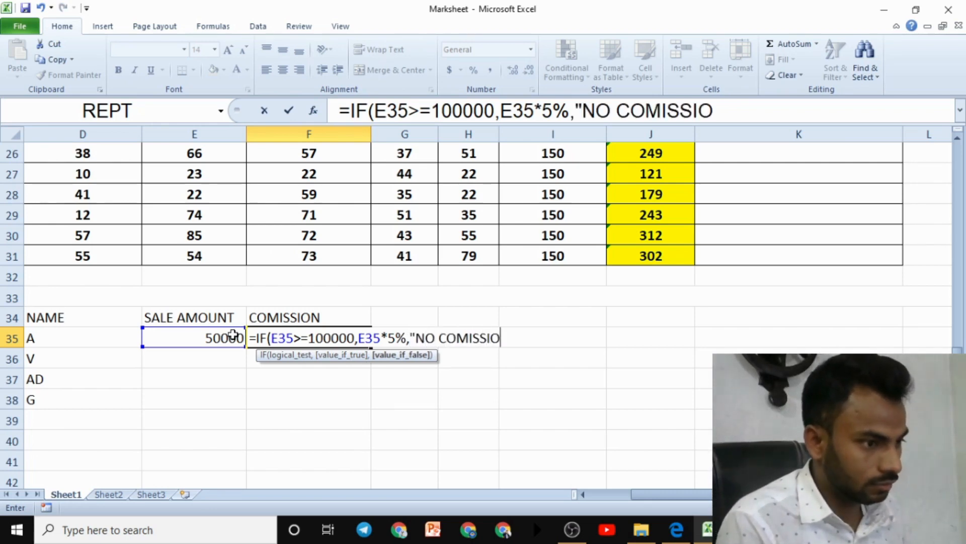
key(BackSpace)
text(N"))
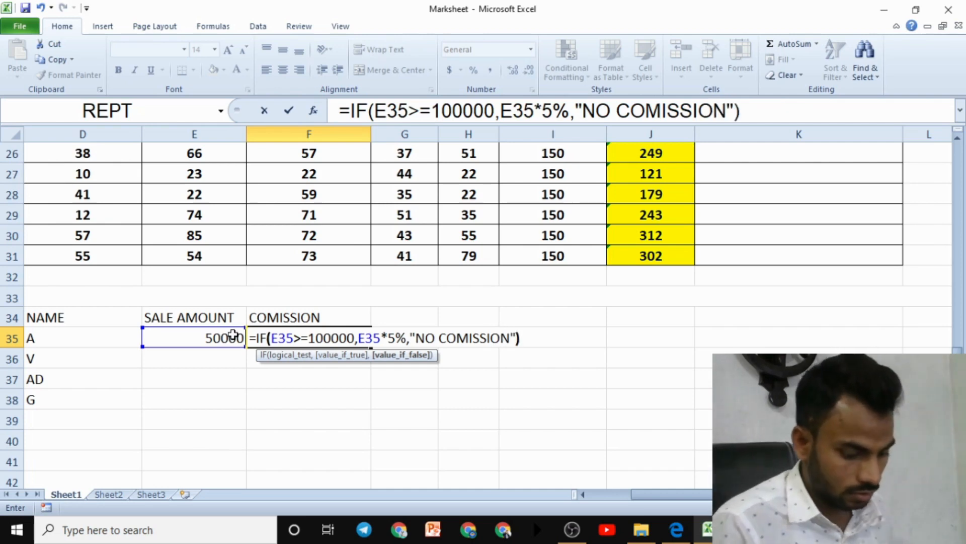
key(Return)
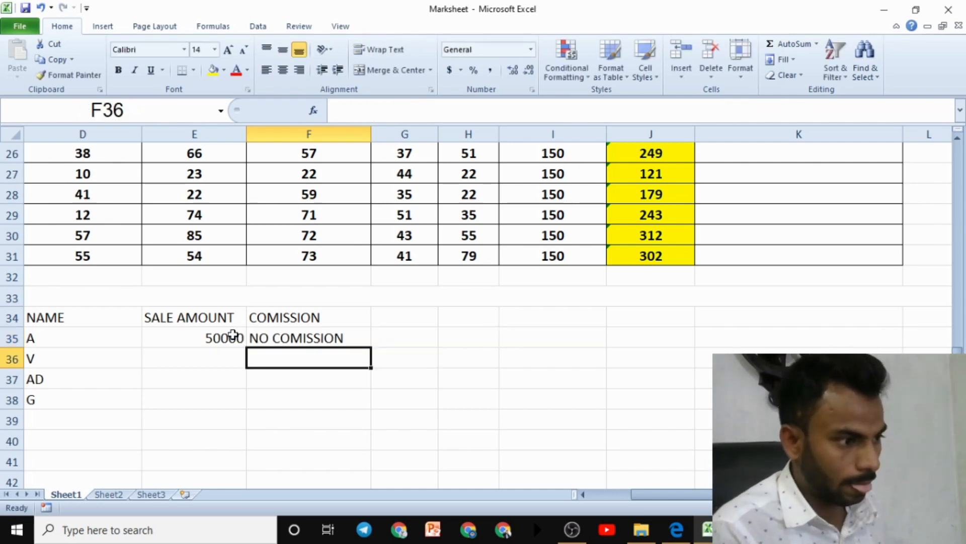
Enter the sale amounts 400000, 500000 and 40020 in E36:E38.
click(268, 339)
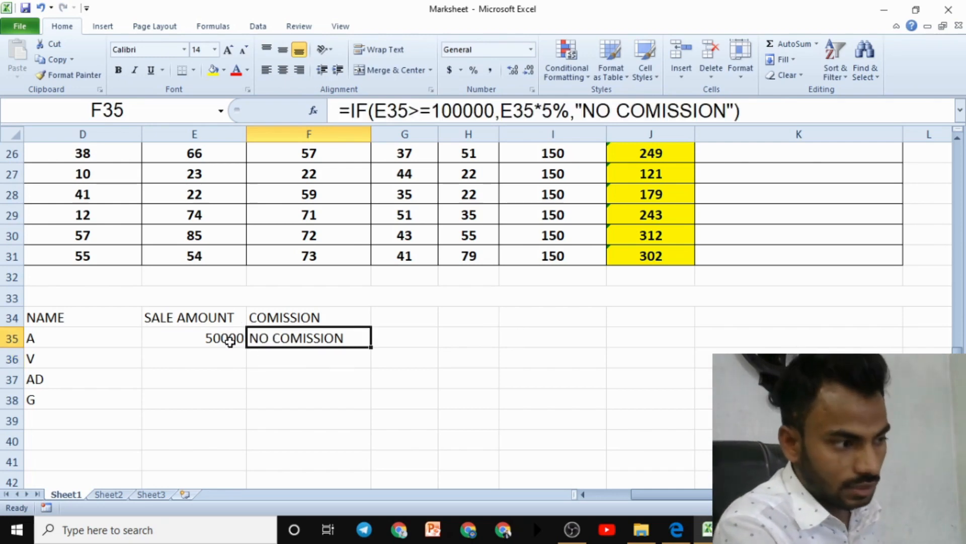
click(223, 363)
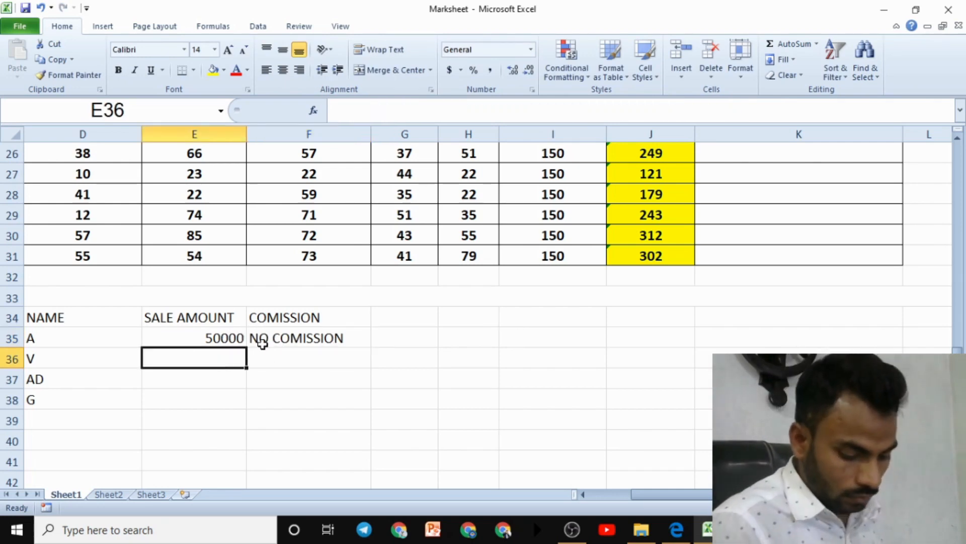
text(400000)
key(Return)
text(500000)
key(Return)
text(40020)
key(Return)
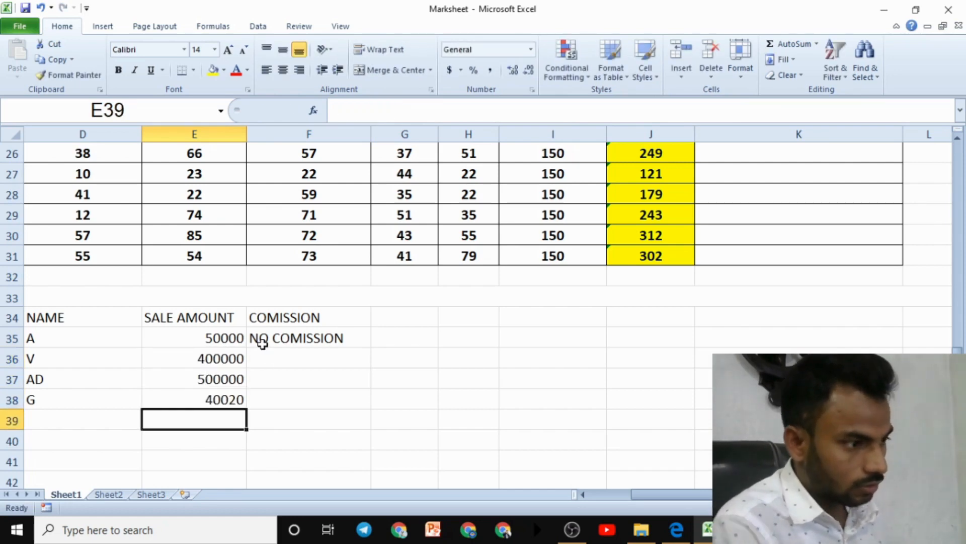
Fill the commission formula from F35 down to F38 and compare the results with the sale amounts in rows 36 and 37.
click(322, 337)
drag(371, 348, 379, 398)
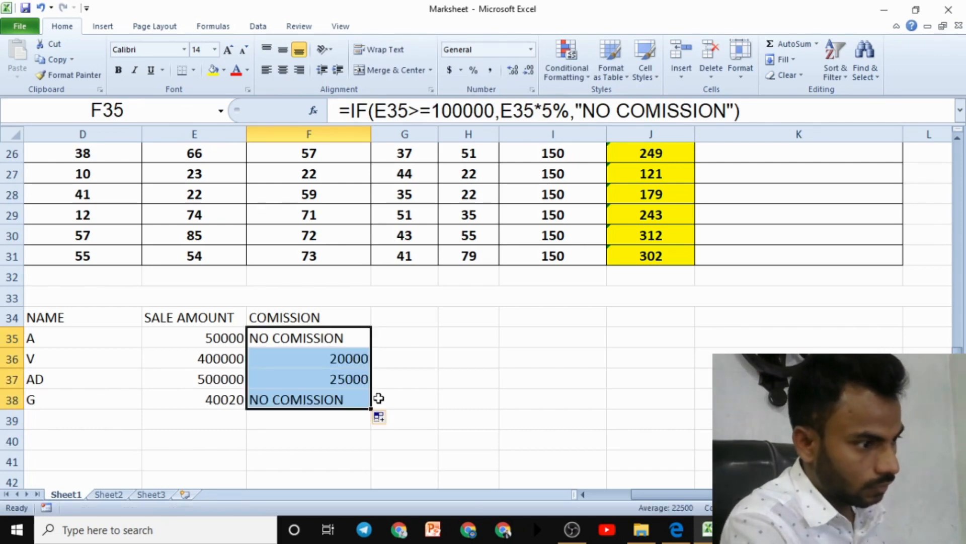
click(430, 401)
click(233, 359)
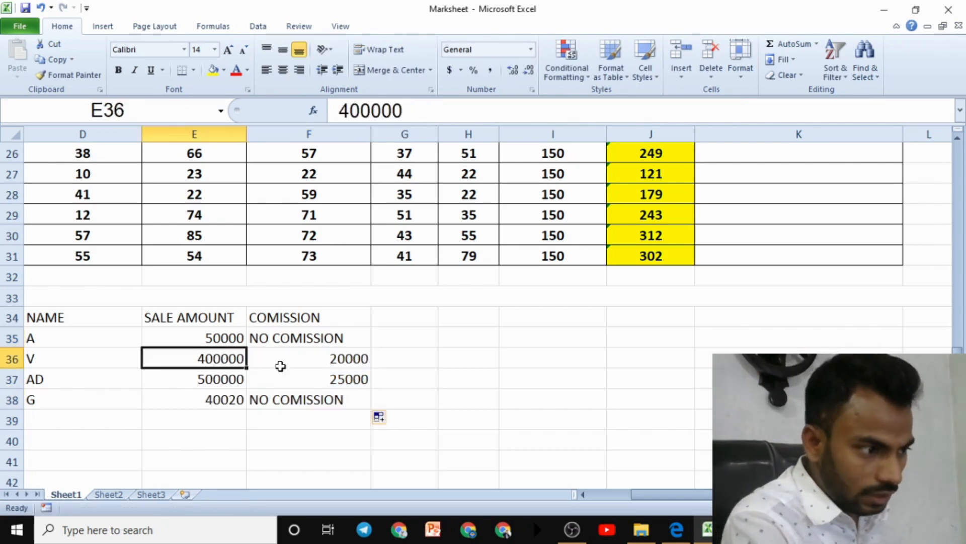
click(206, 384)
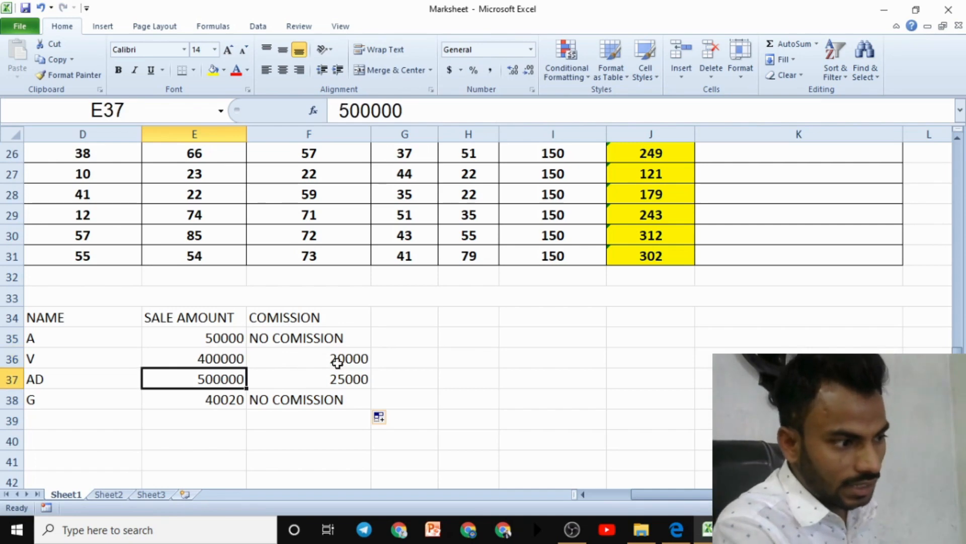
click(358, 374)
Clear the commission formulas from F35:F38.
drag(339, 339, 358, 399)
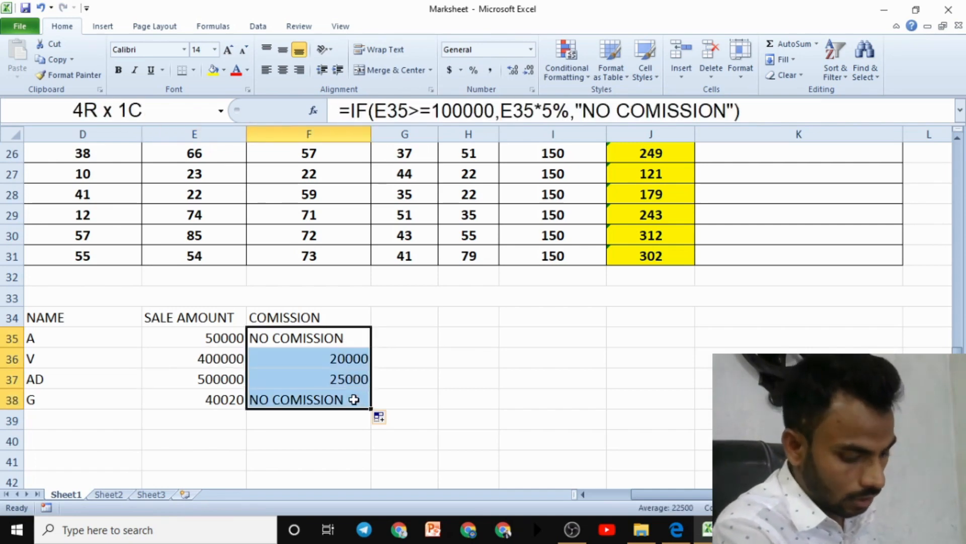
key(Delete)
click(468, 378)
Begin an IF formula in F36 that tests whether the sale amount E36 is >=100000.
double_click(326, 360)
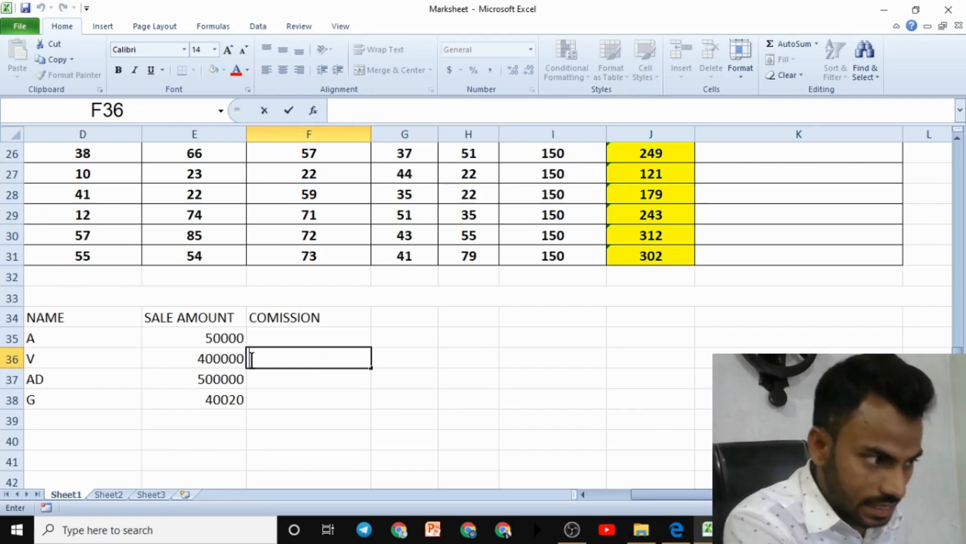
click(233, 351)
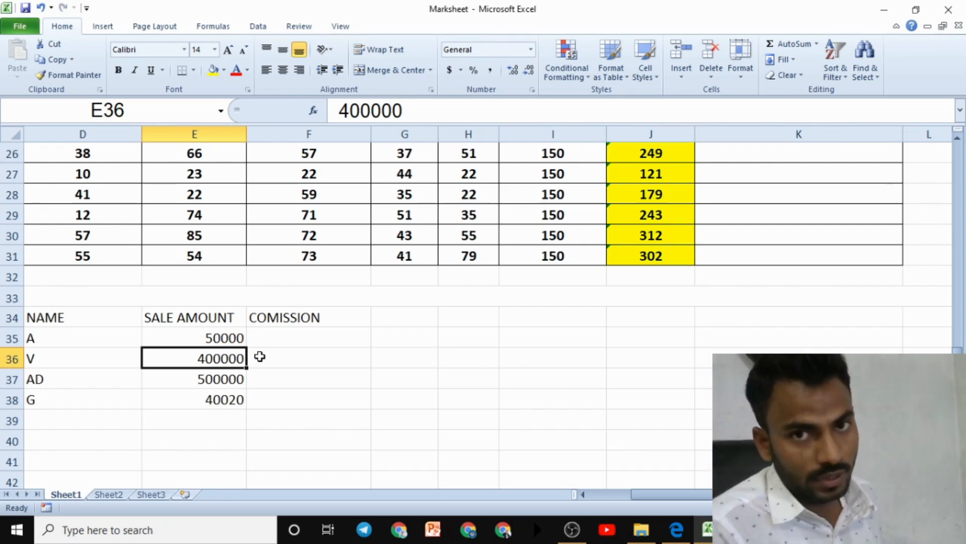
click(287, 353)
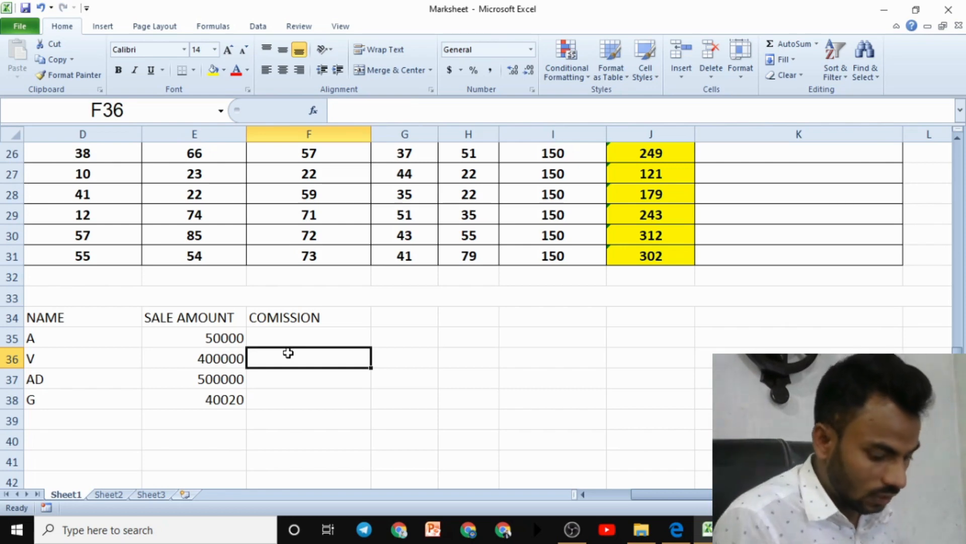
text(=IF()
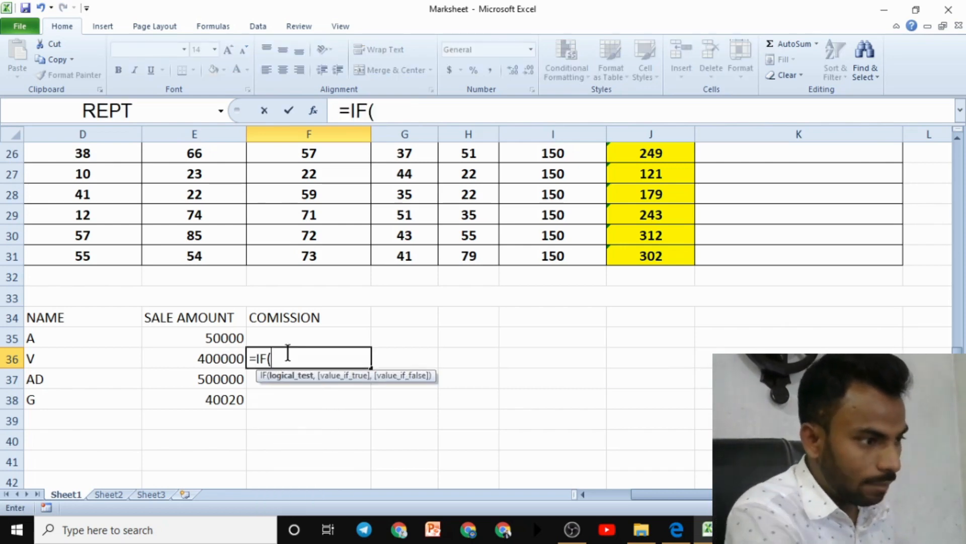
click(221, 359)
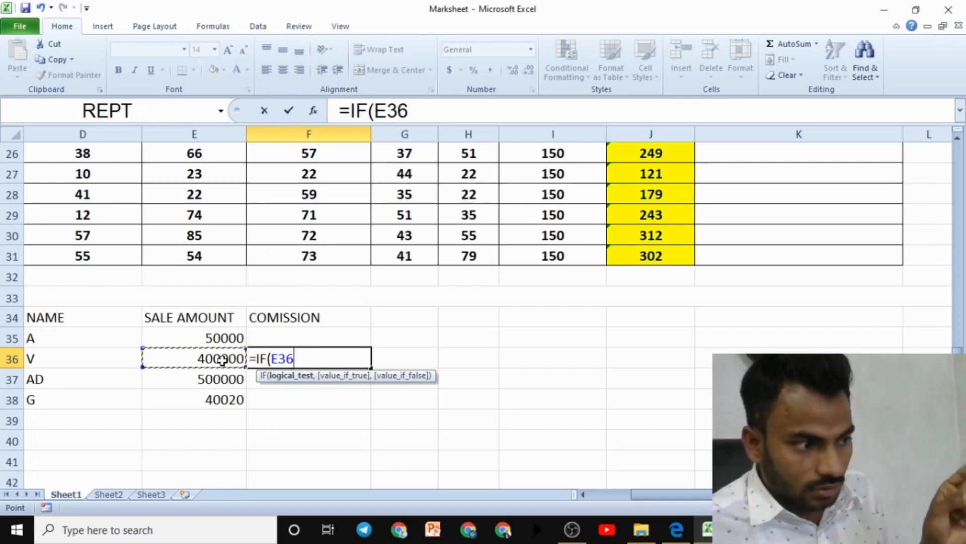
text(>=)
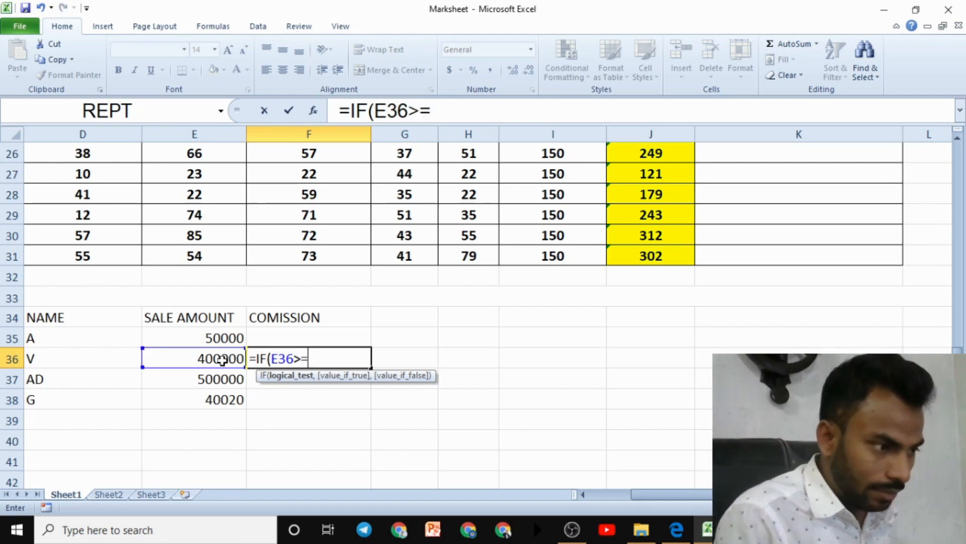
text(100000)
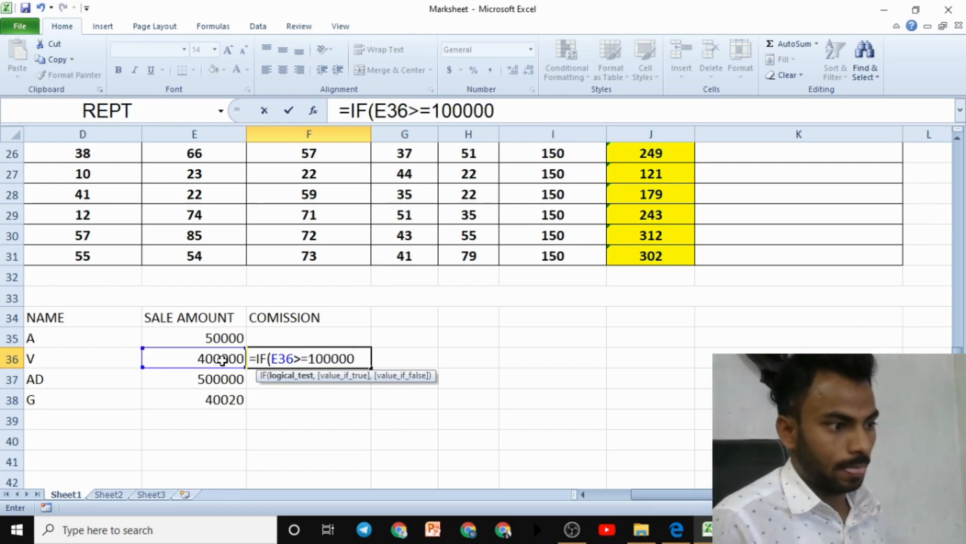
text(,)
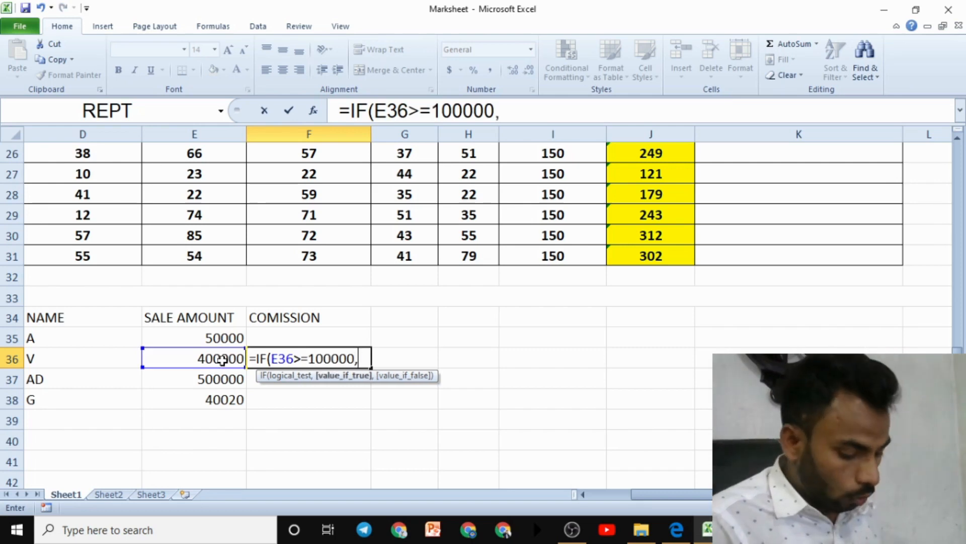
Complete the F36 formula with E36*5% as value if true and "Bhai Tu Hard Work Kar" as value if false, and commit it.
click(216, 357)
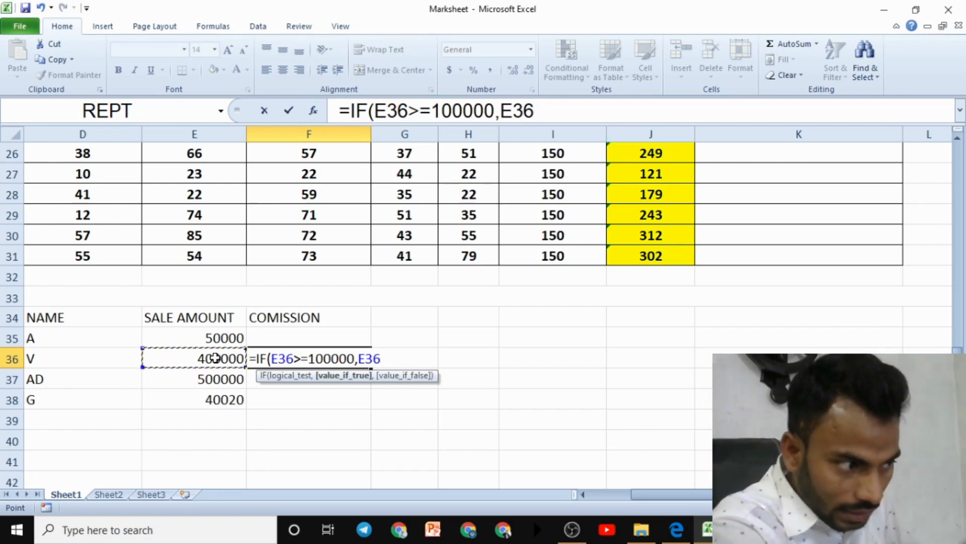
text(*)
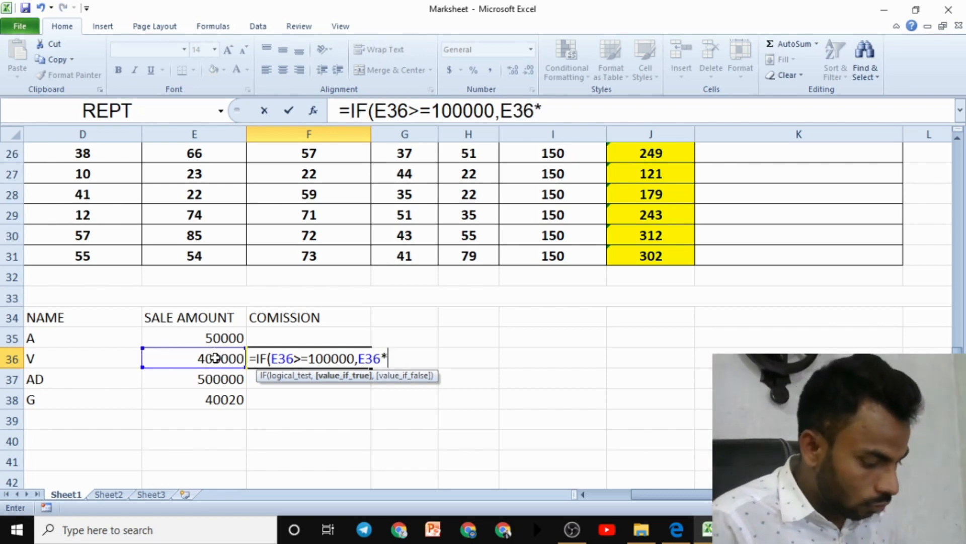
text(5%)
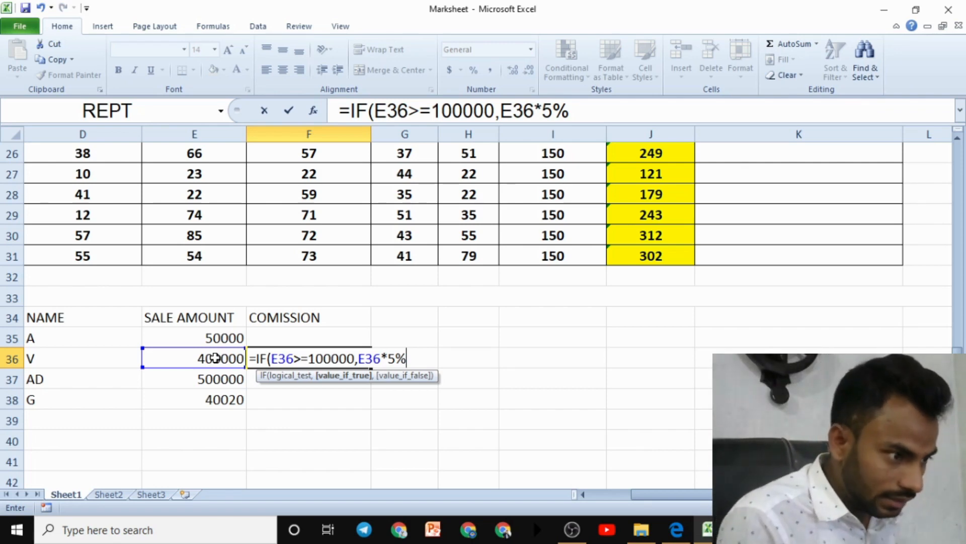
text(,")
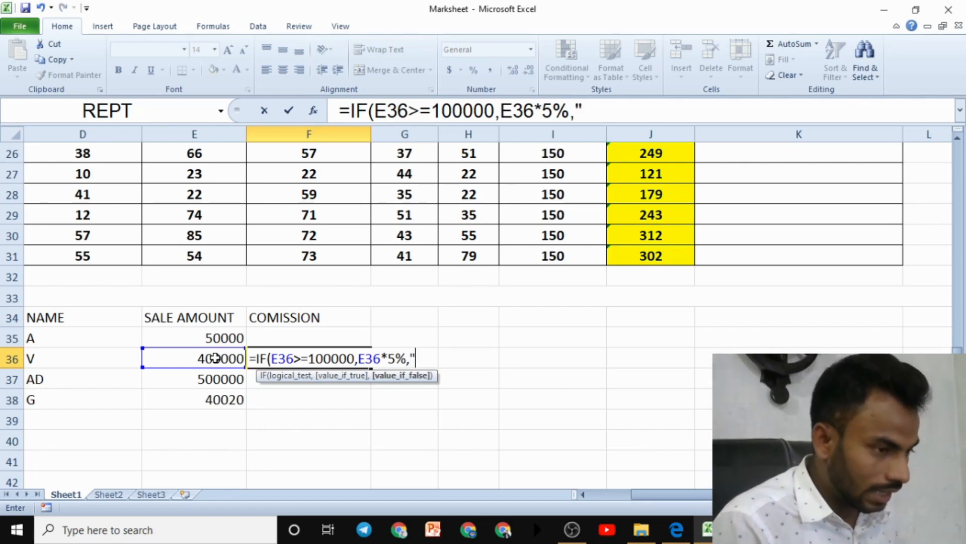
text(nO)
key(BackSpace)
key(BackSpace)
text(Bhai Tu Hard)
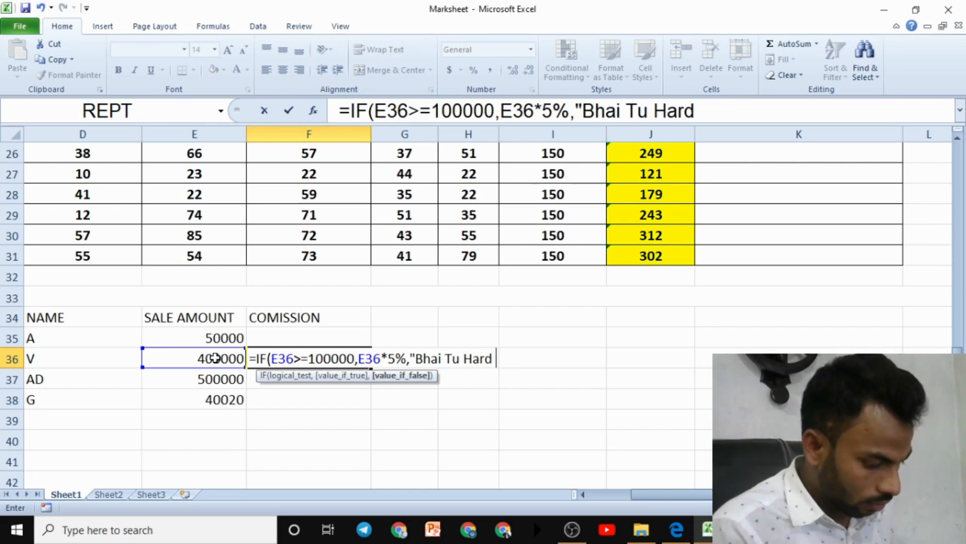
text( Work Kar)
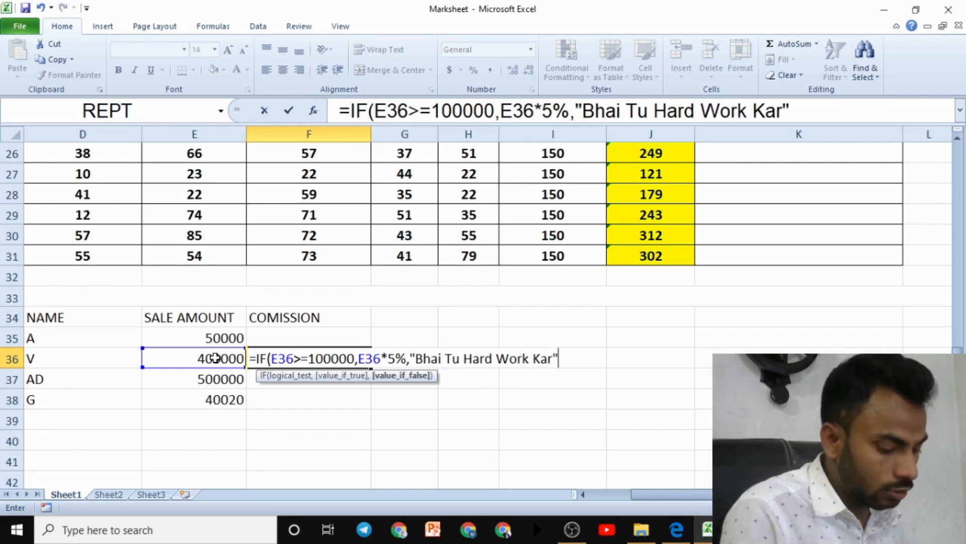
text("))
key(Return)
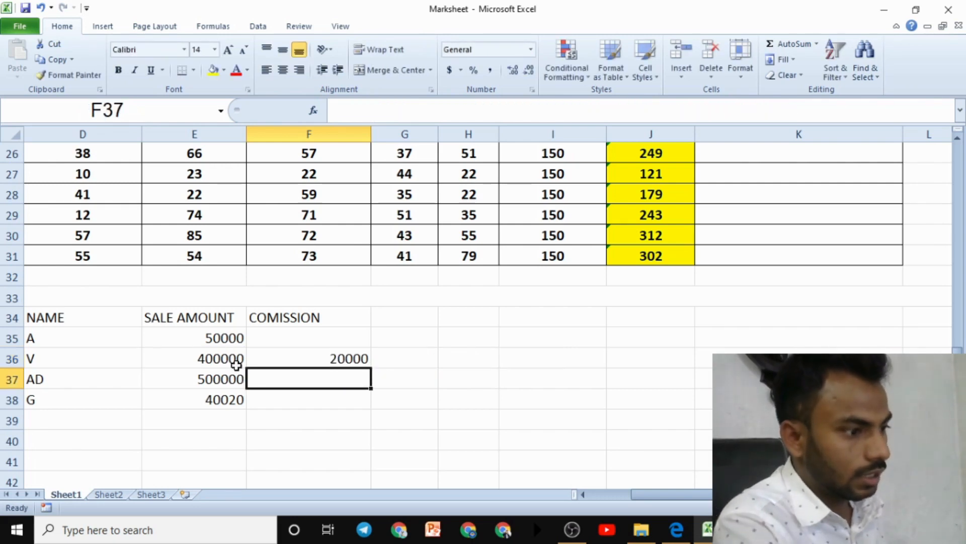
Fill the commission formula from F36 down to F38 and widen column F to fit the message text.
click(354, 360)
drag(370, 370, 371, 409)
click(475, 413)
drag(369, 138, 442, 138)
click(392, 399)
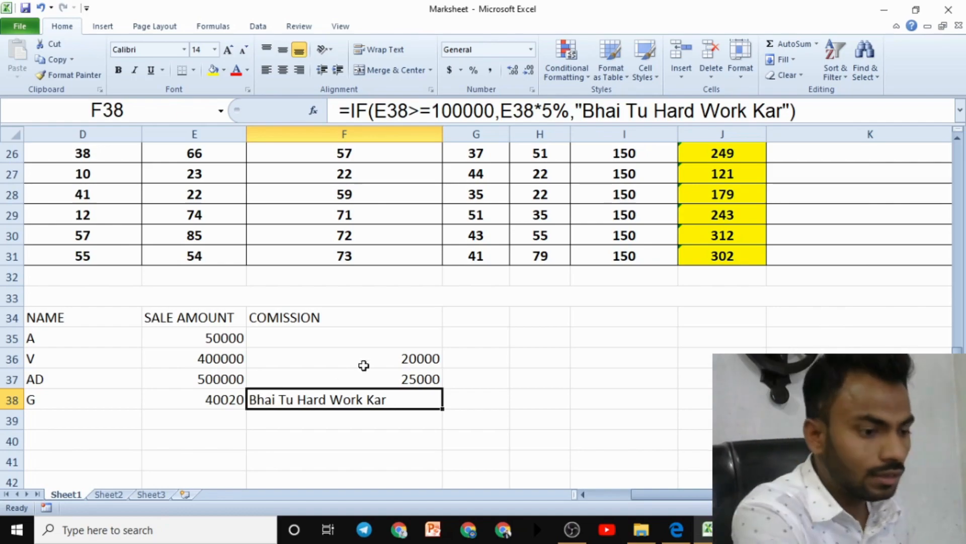
Switch to the Excel eBook PDF in Edge and go to the "Using OR Formula" section on page 166.
click(676, 530)
scroll(524, 422, down, 15)
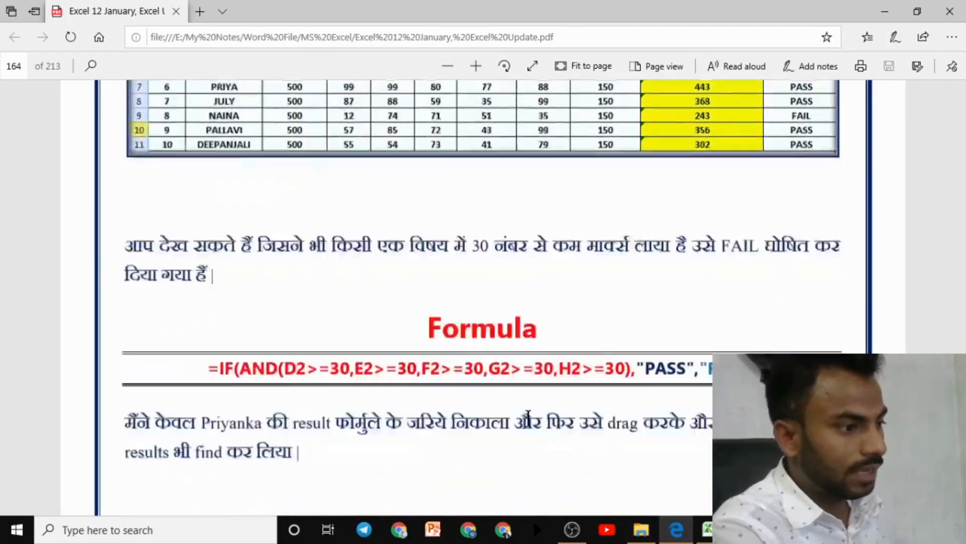
scroll(530, 417, down, 10)
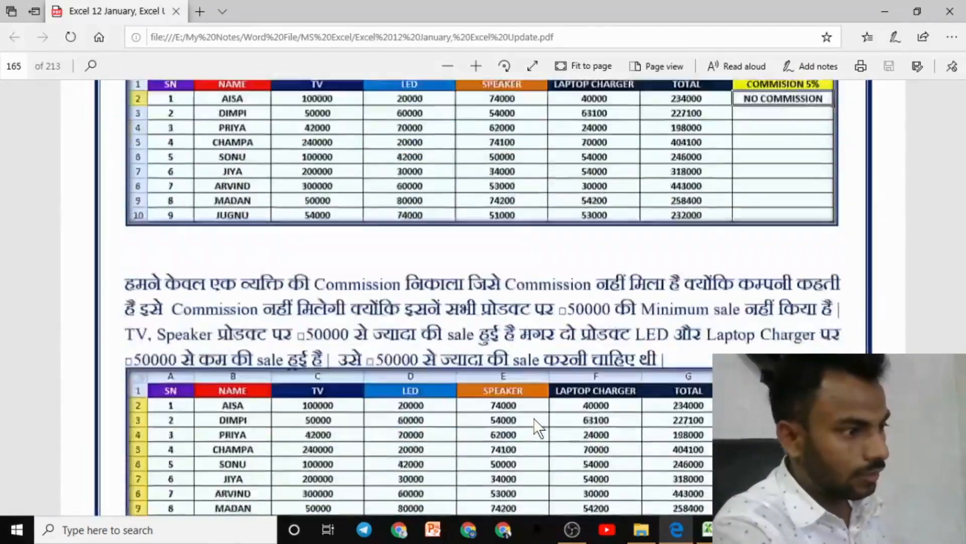
scroll(555, 425, down, 5)
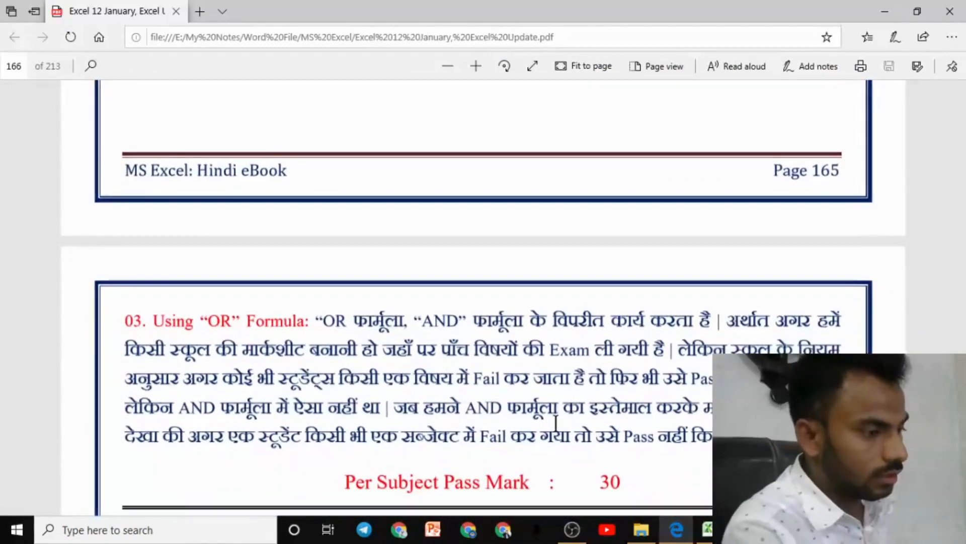
scroll(302, 312, down, 6)
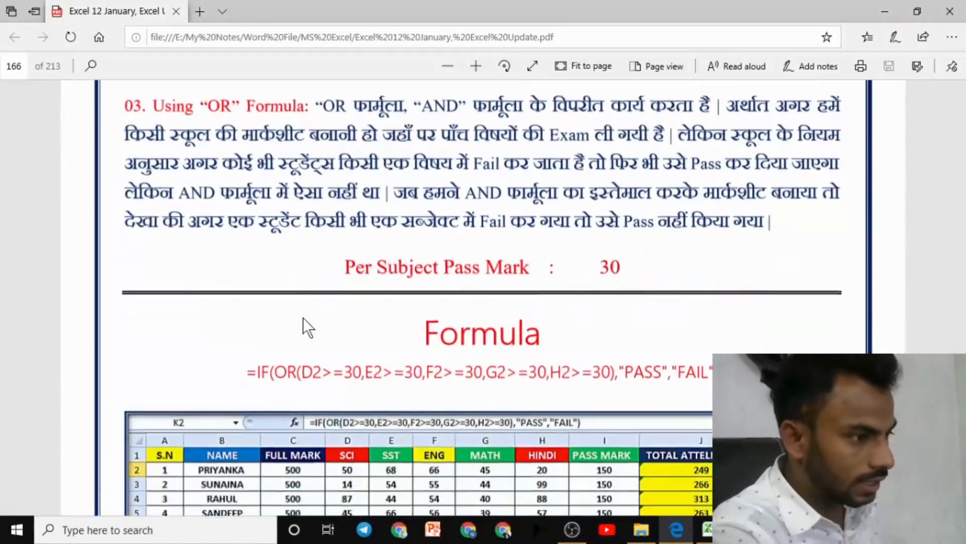